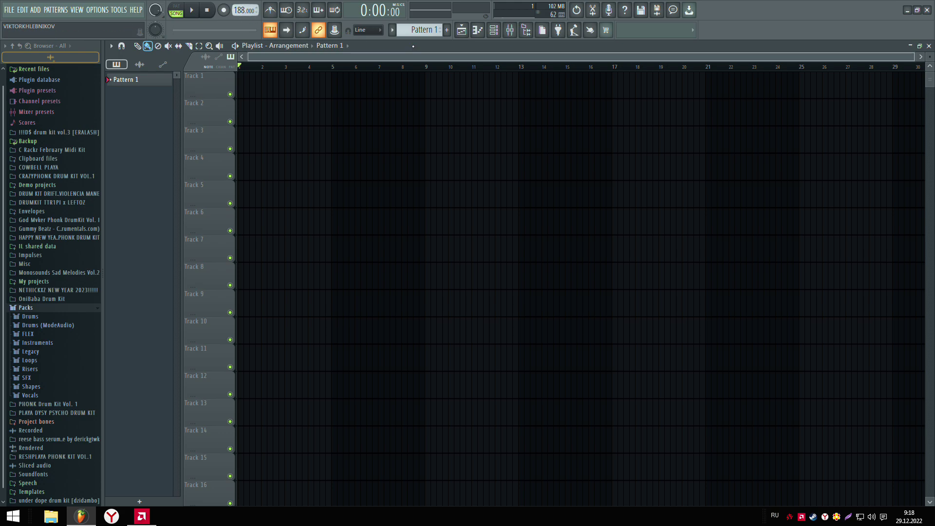
Show the channel rack and add [CP] COWBELL 2 from the CRAZYPHONK DRUM KIT VOL.1 cowbells as a new channel.
click(499, 35)
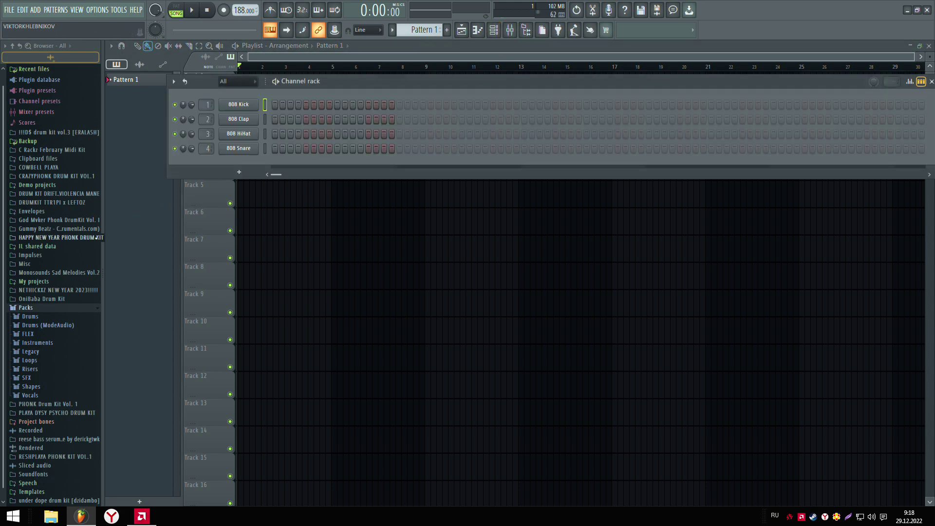
click(69, 195)
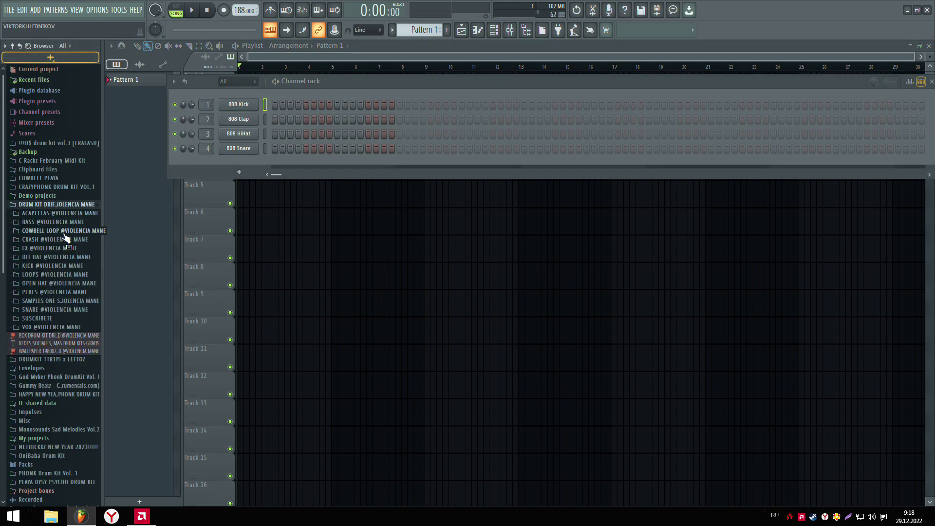
click(66, 231)
click(64, 189)
click(61, 214)
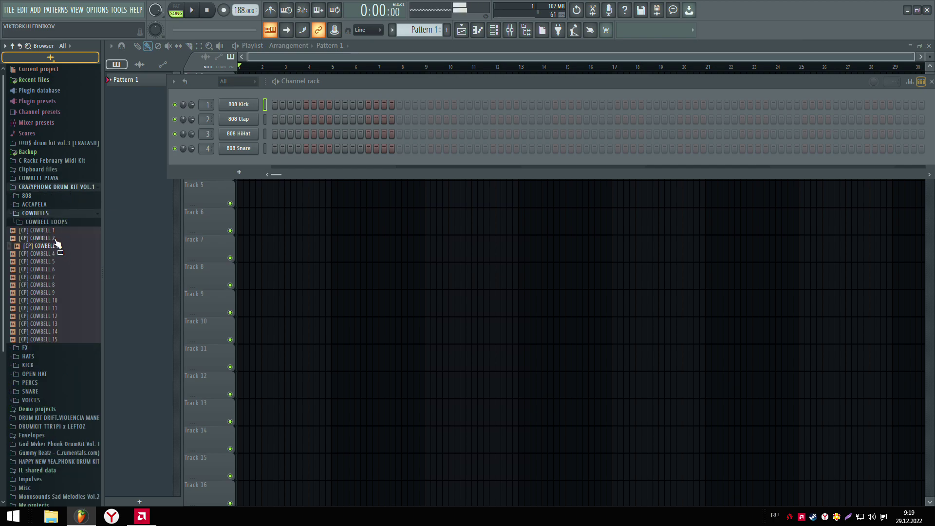
drag(229, 169, 230, 166)
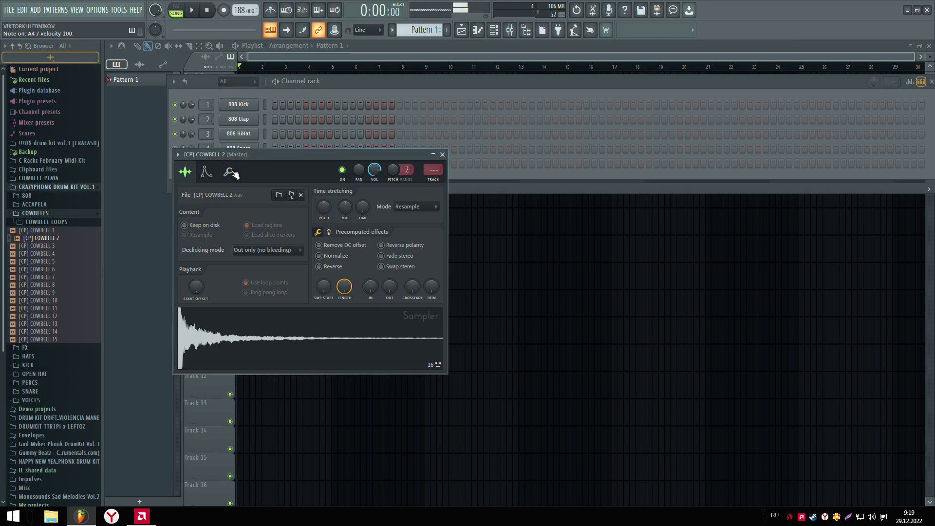
click(185, 174)
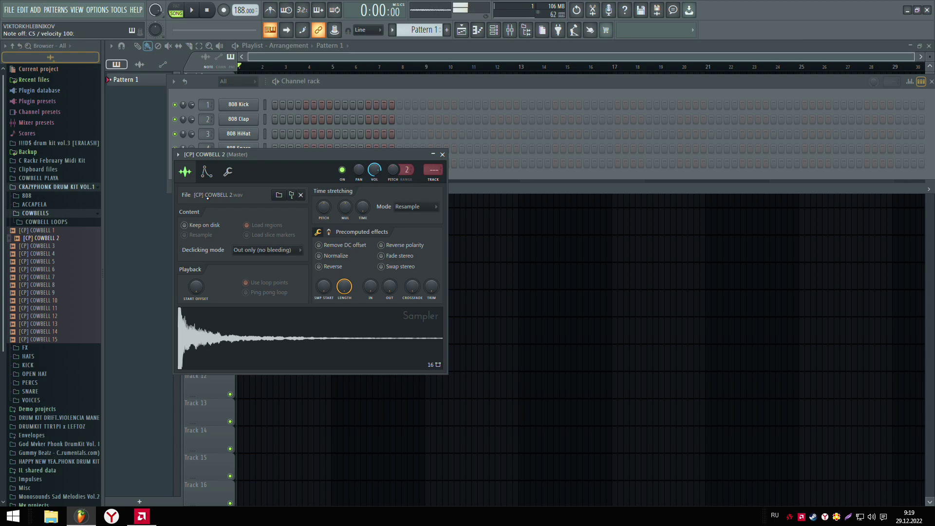
Open the cowbell channel's piano roll and set playback to pattern mode.
click(478, 31)
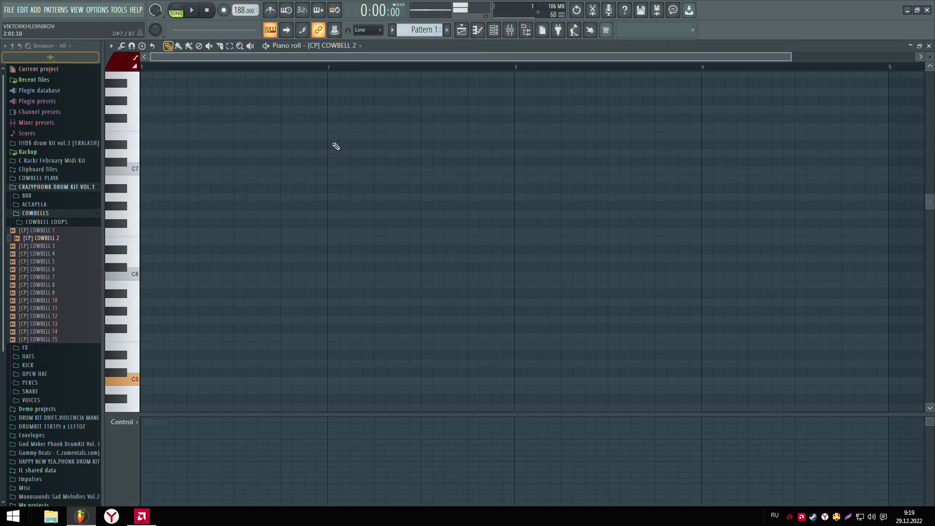
scroll(272, 236, down, 3)
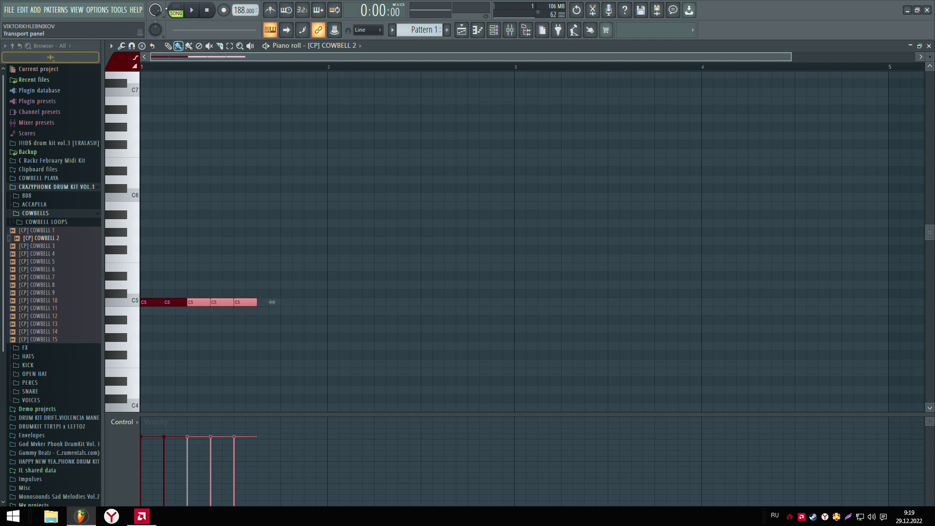
click(186, 10)
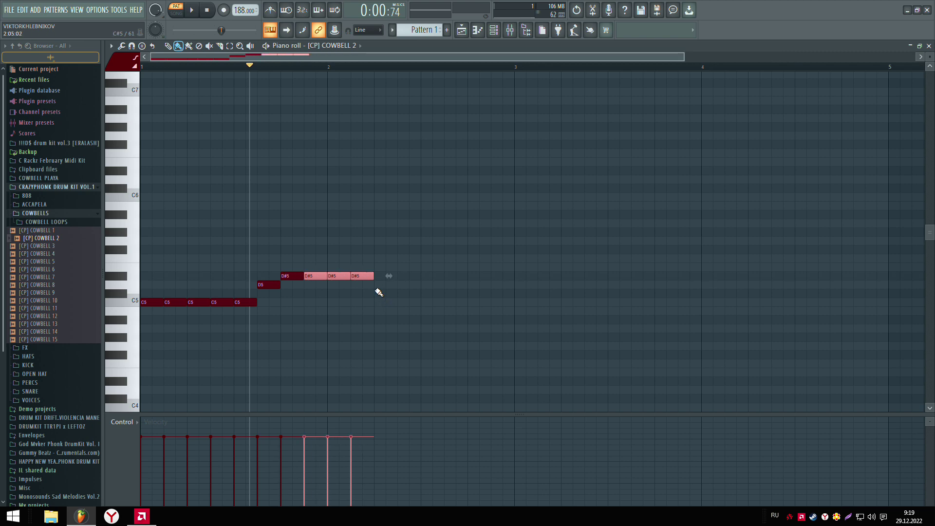
click(200, 13)
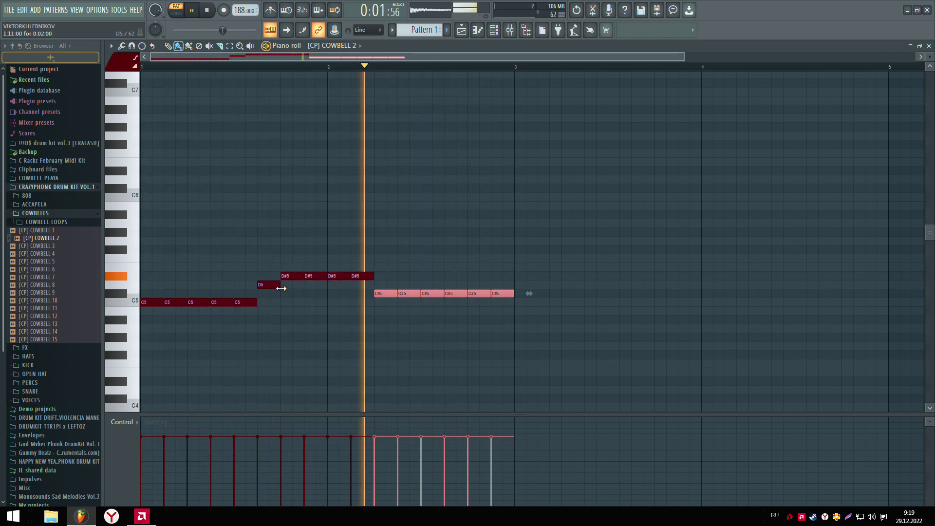
drag(271, 285, 261, 259)
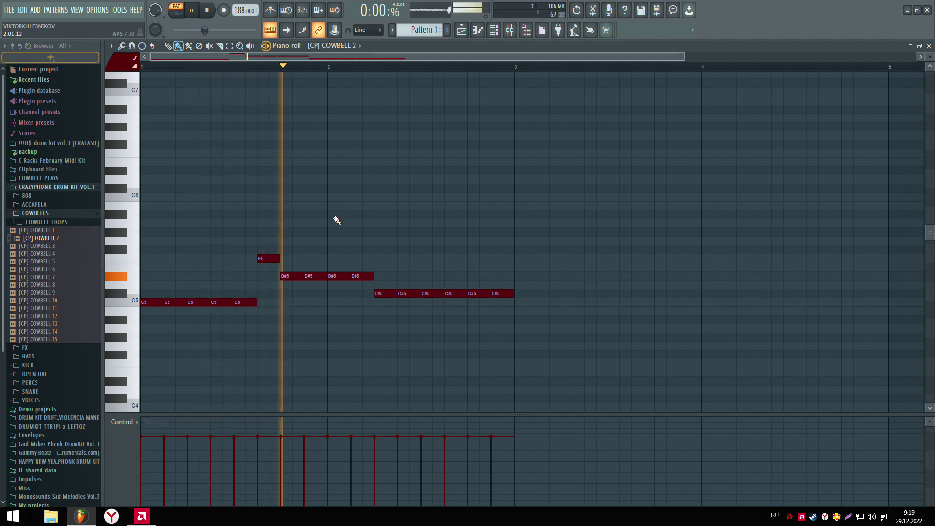
key(space)
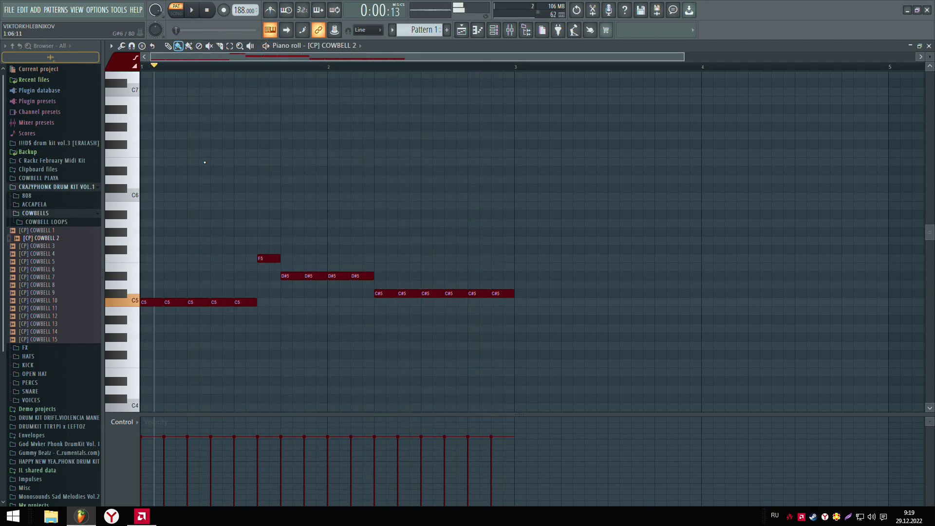
key(ctrl+a)
key(Delete)
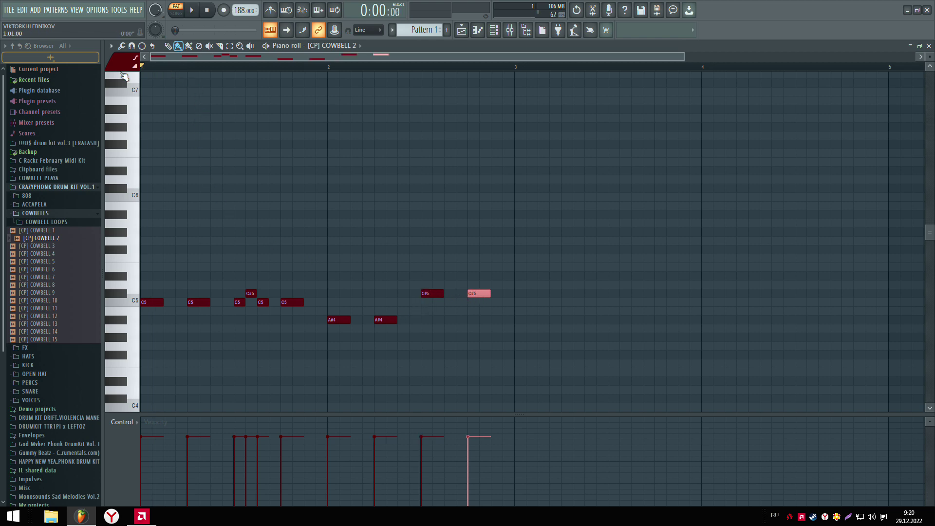
Rework bar 2 of the cowbell melody into four consecutive A#4 notes followed by four C#5 notes during playback.
click(192, 13)
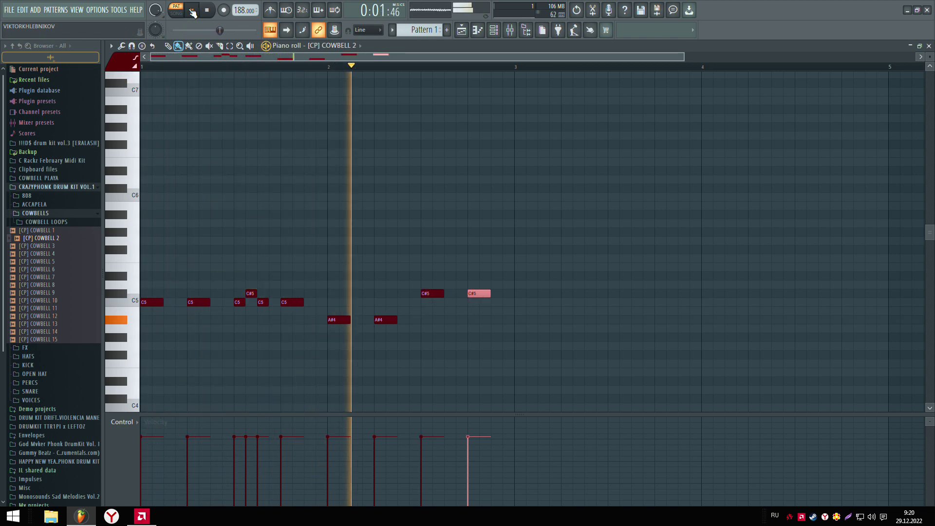
right_click(479, 293)
right_click(433, 293)
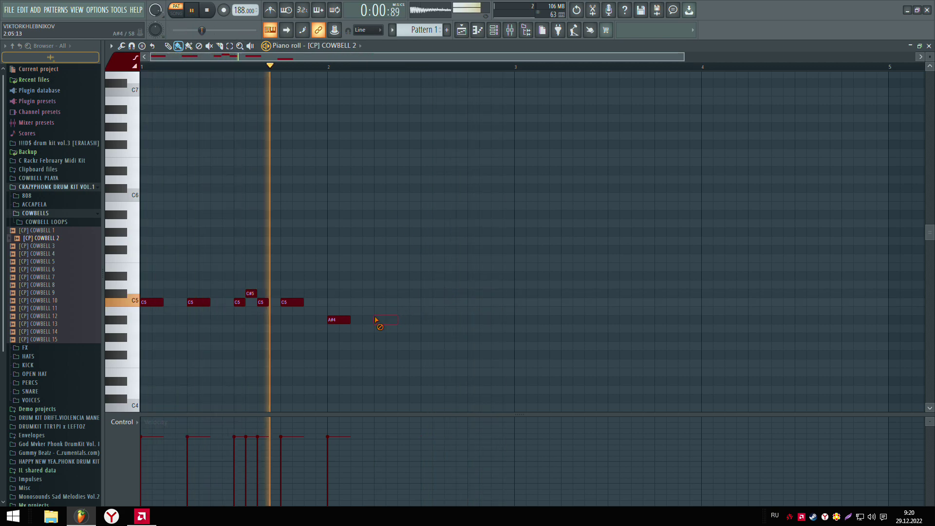
click(378, 320)
click(357, 320)
click(411, 320)
mouse_move(410, 320)
mouse_down()
mouse_move(400, 320)
mouse_move(433, 295)
mouse_move(502, 297)
mouse_up()
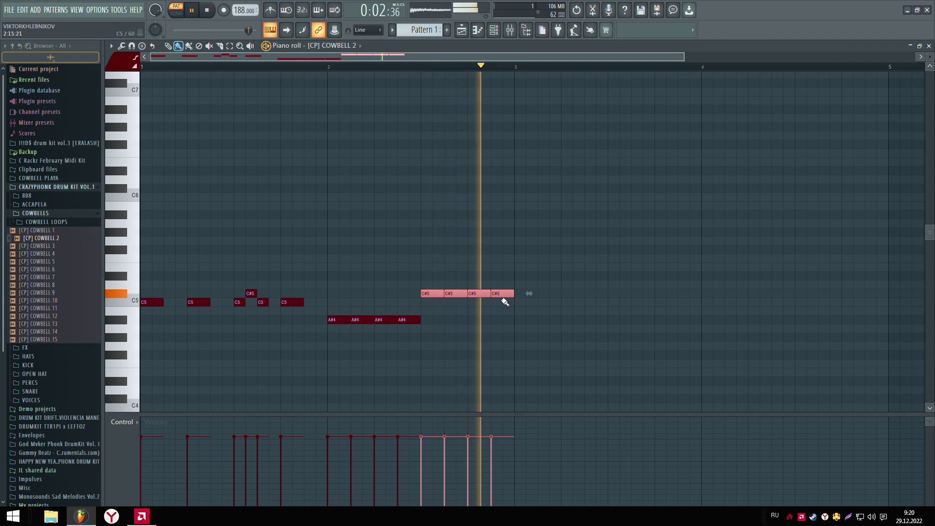
Add C5 notes in the gaps of bar 1 and duplicate the two-bar cowbell melody into bars 3 and 4.
click(167, 302)
click(221, 302)
click(312, 302)
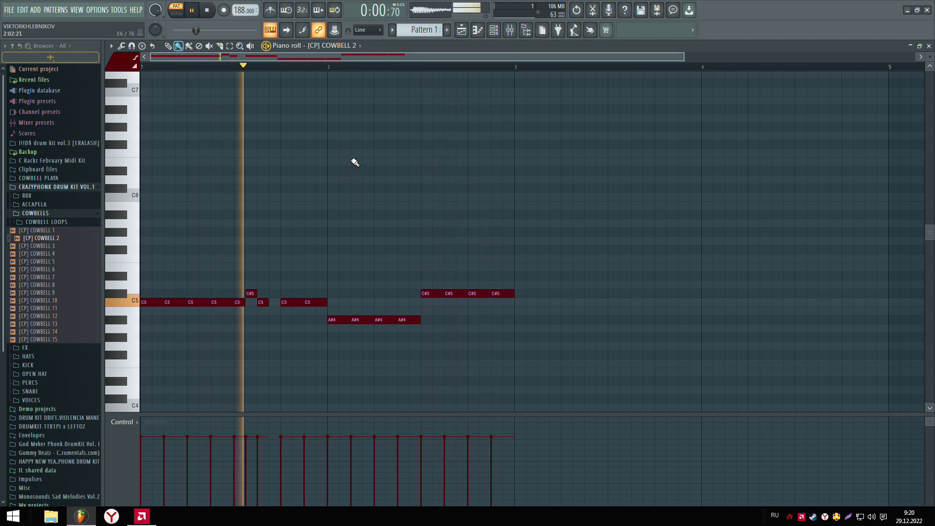
key(ctrl+b)
Try [CP] COWBELL 8 as the cowbell channel's sample and listen to the pattern.
click(494, 30)
click(192, 10)
drag(231, 168, 229, 165)
drag(65, 287, 229, 167)
key(space)
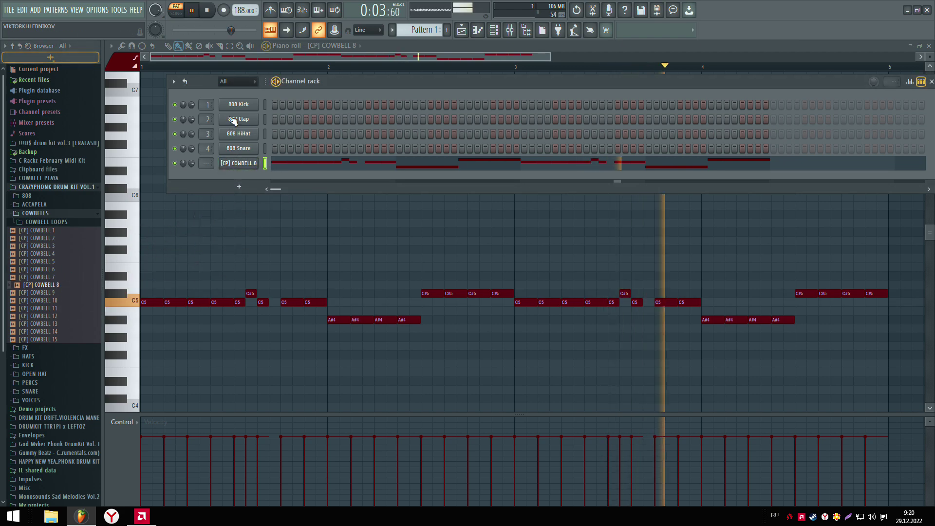
key(space)
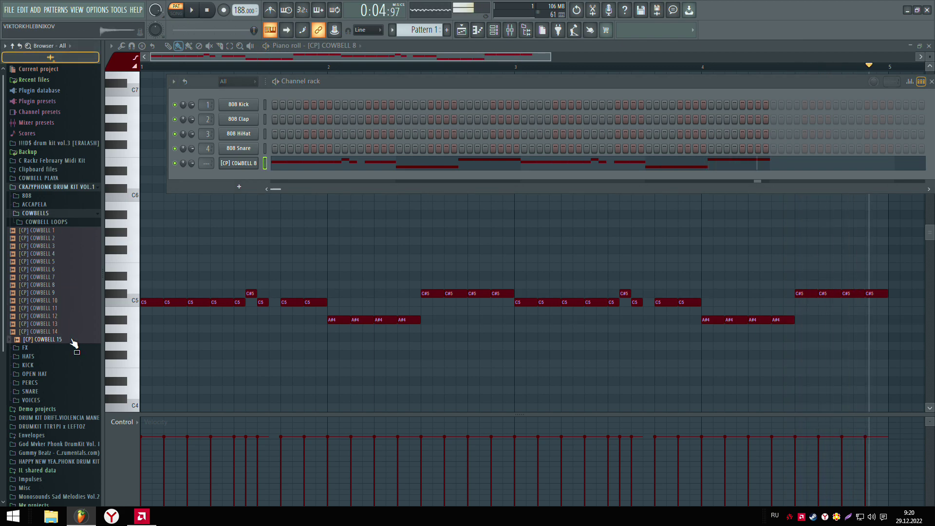
Replace the cowbell channel's sample with COWBELL (3) from the COWBELL PLAYA kit and play the pattern from the start.
click(53, 215)
click(50, 178)
click(54, 224)
click(51, 246)
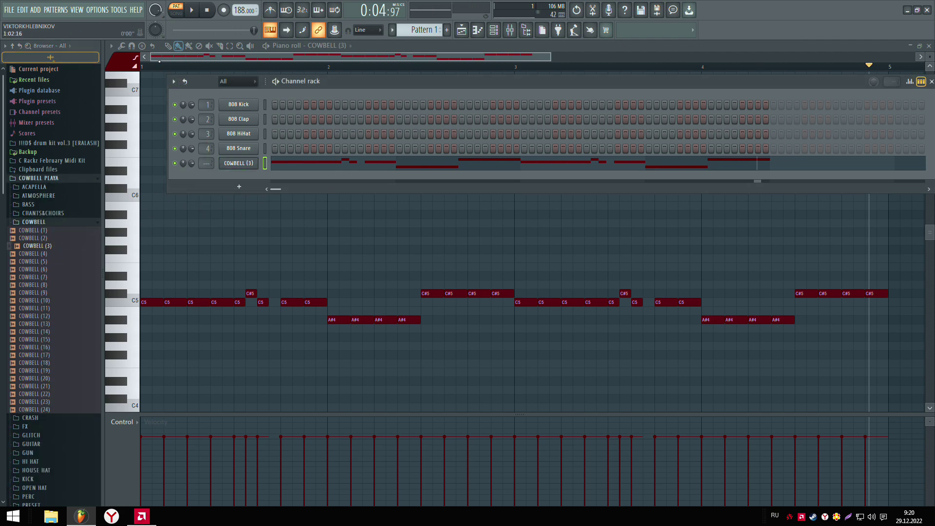
click(159, 66)
key(space)
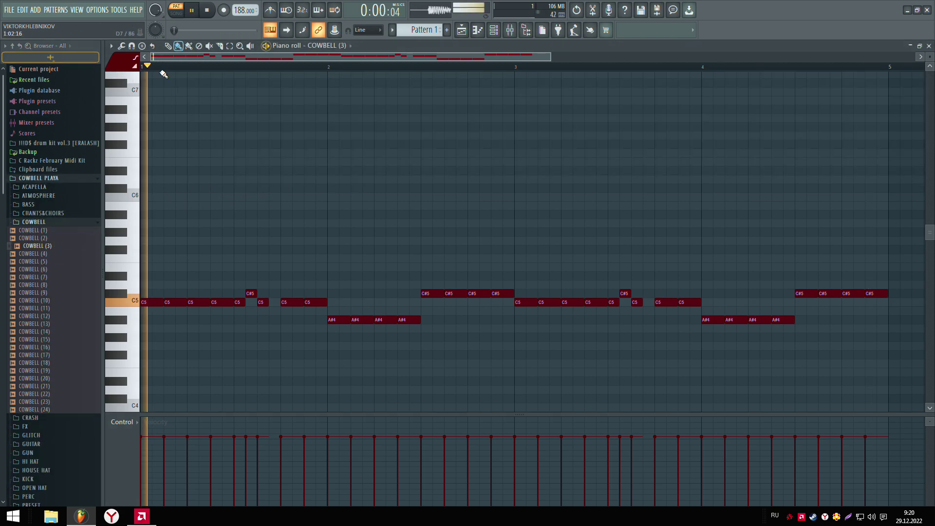
Set the COWBELL (3) channel's time stretching mode to Resample and close its settings.
click(493, 30)
click(248, 164)
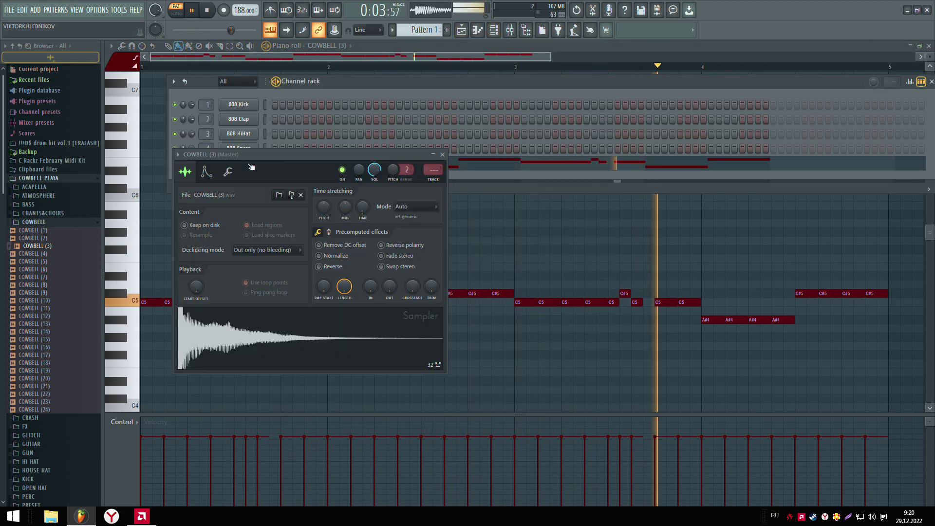
click(409, 206)
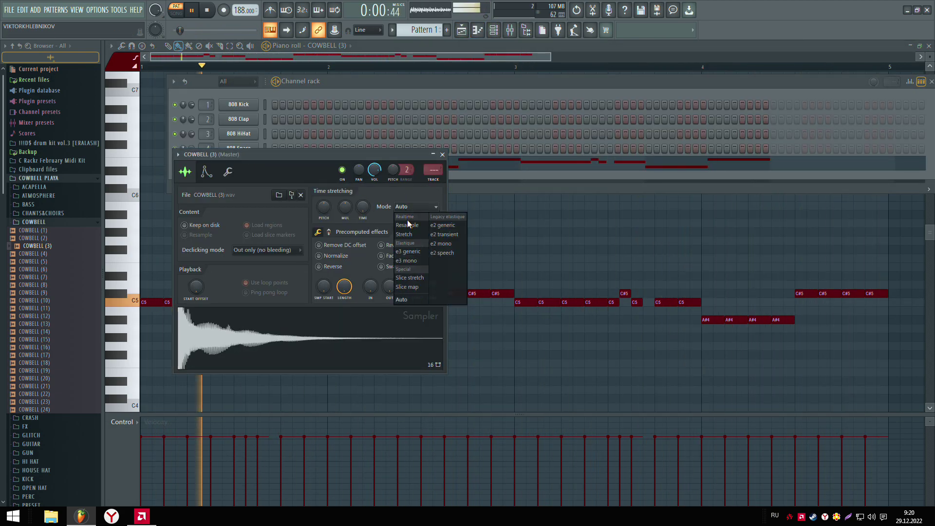
click(408, 225)
click(443, 154)
Add kick08 from the HAPPY NEW YEAR PHONK DRUM KIT kick folder as a new channel below the cowbell.
click(48, 222)
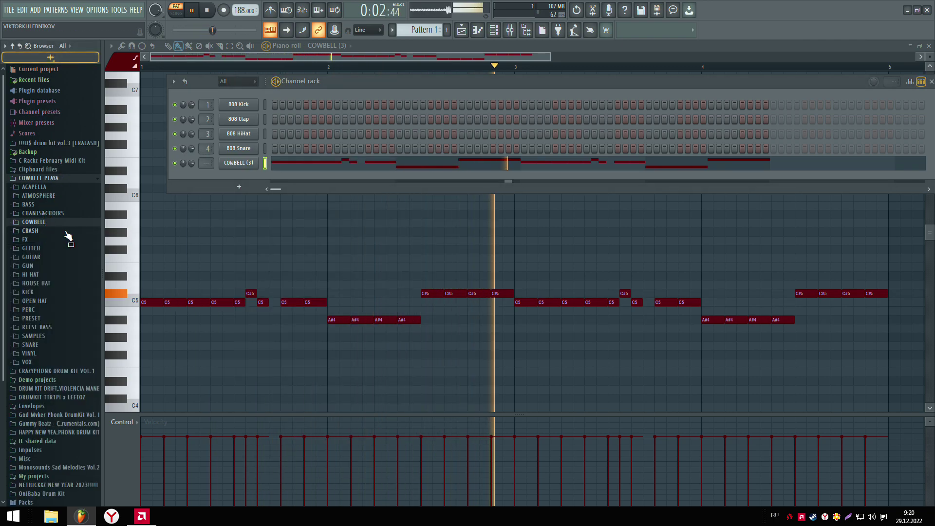
click(43, 292)
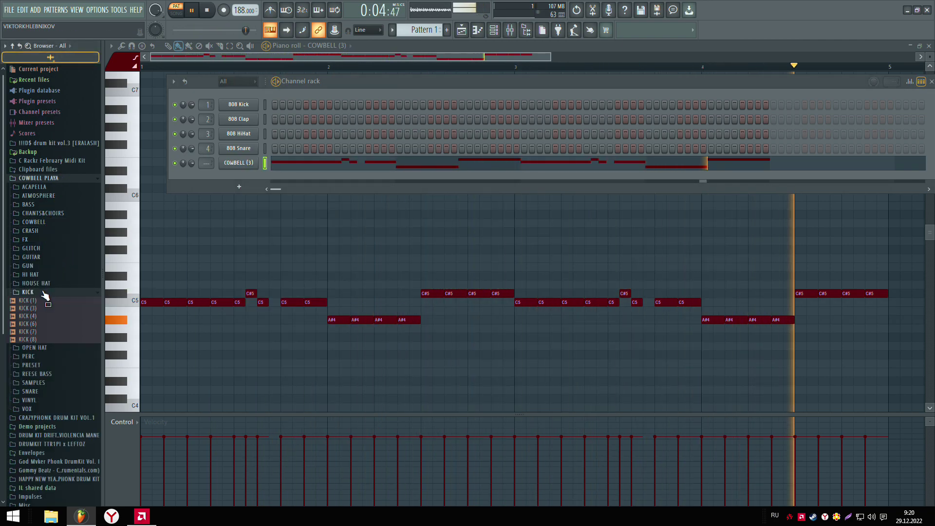
click(44, 316)
scroll(49, 341, down, 5)
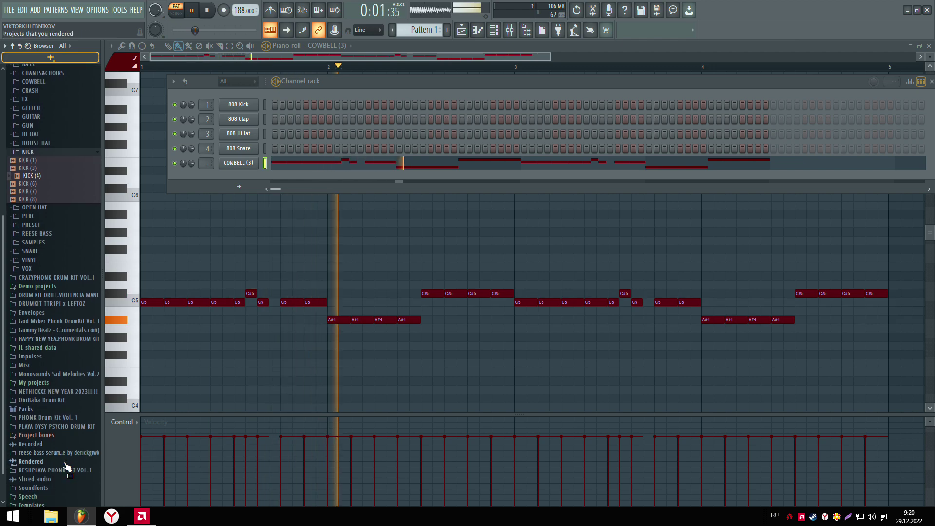
click(58, 339)
click(29, 300)
click(195, 10)
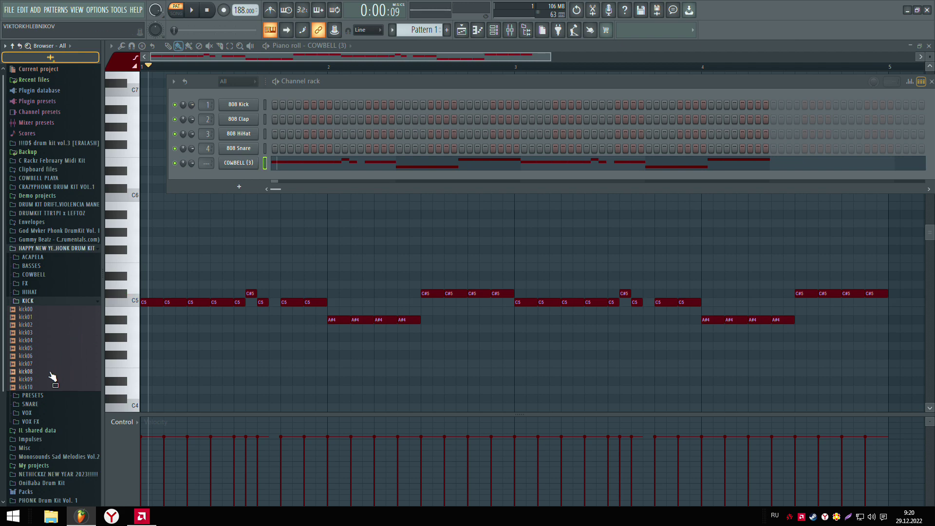
drag(228, 188, 215, 174)
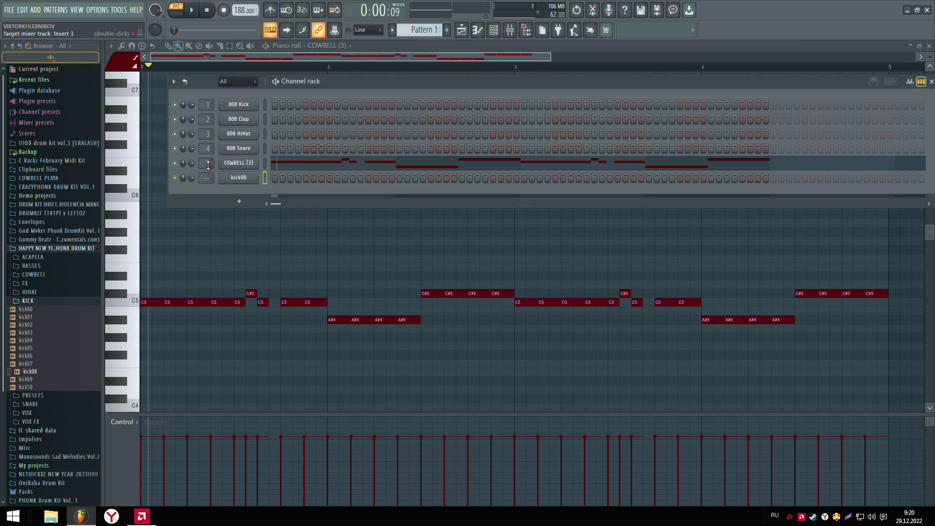
Route the cowbell to mixer track 1 and kick08 to track 2, and open kick08's piano roll.
right_click(231, 178)
click(240, 179)
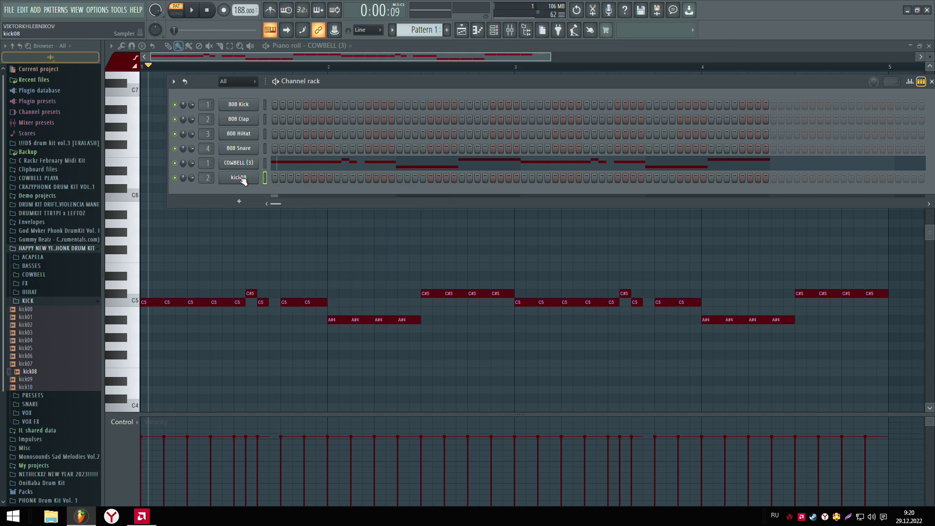
click(240, 179)
click(478, 30)
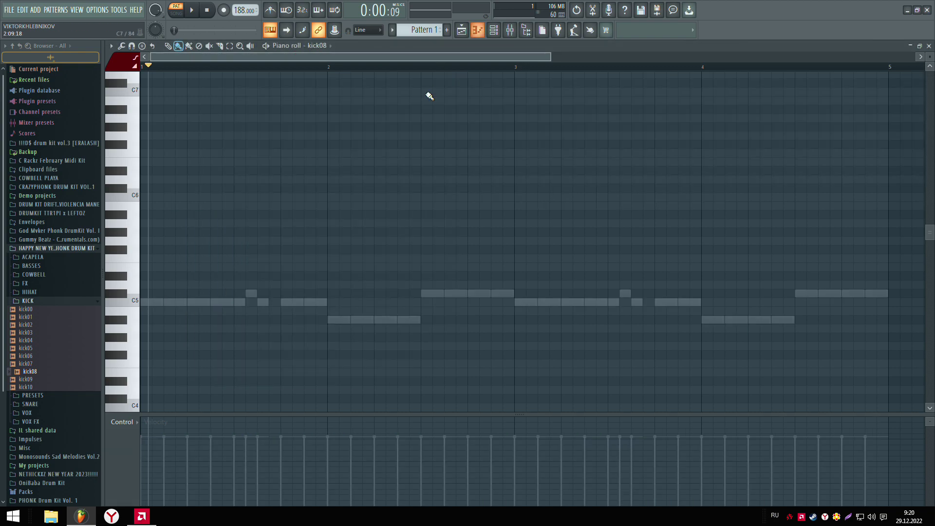
Place C5 kick notes at the starts of bars 1, 2 and 3, with extra hits within bars 1 and 3.
scroll(341, 121, down, 3)
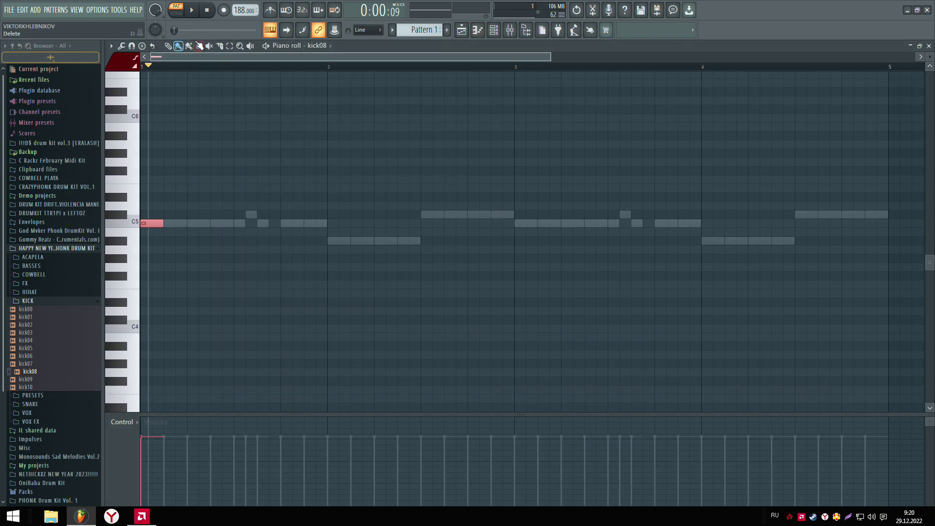
key(space)
click(337, 224)
click(521, 224)
click(549, 223)
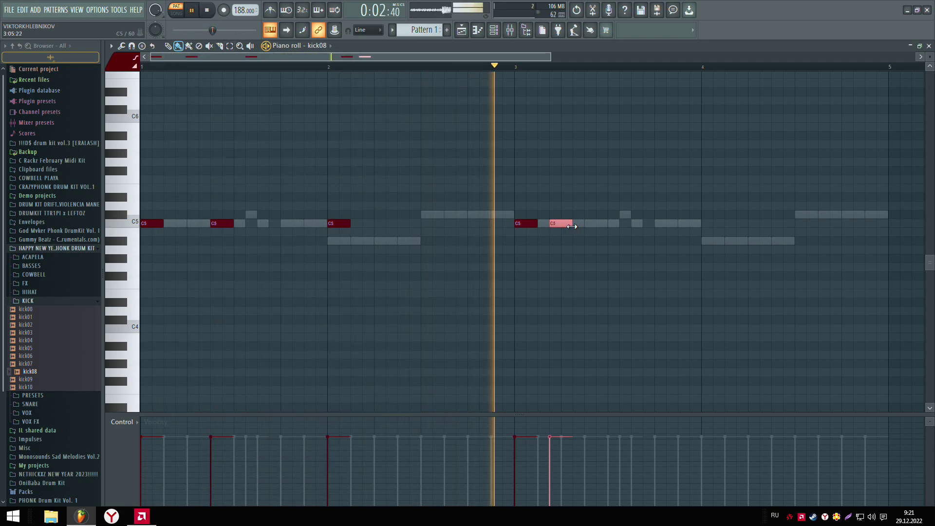
click(666, 223)
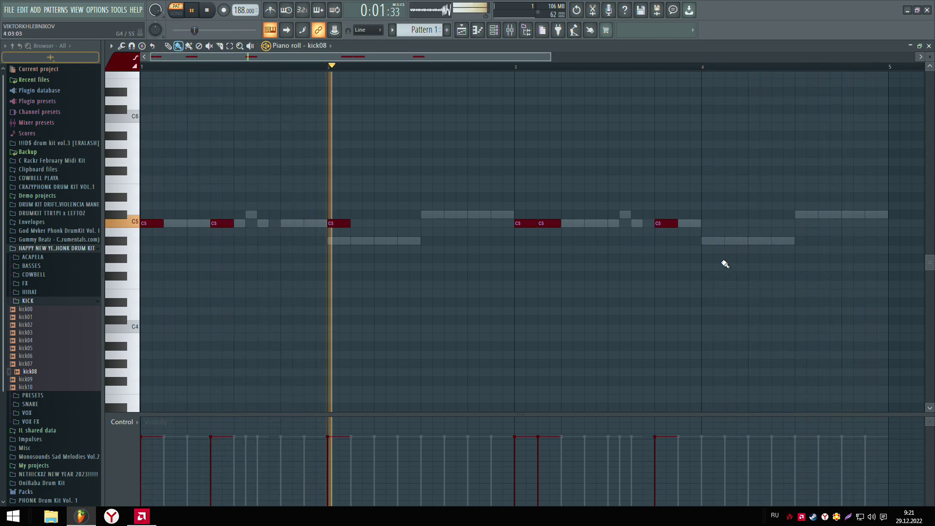
Add a C5 kick note on beat 4 of bar 2 and three more spread across bar 4.
click(475, 223)
click(736, 223)
click(771, 224)
right_click(782, 224)
click(780, 224)
click(844, 225)
Add hat03 from the kit's hi-hat folder as a channel on mixer track 3 and fill every second step.
click(493, 31)
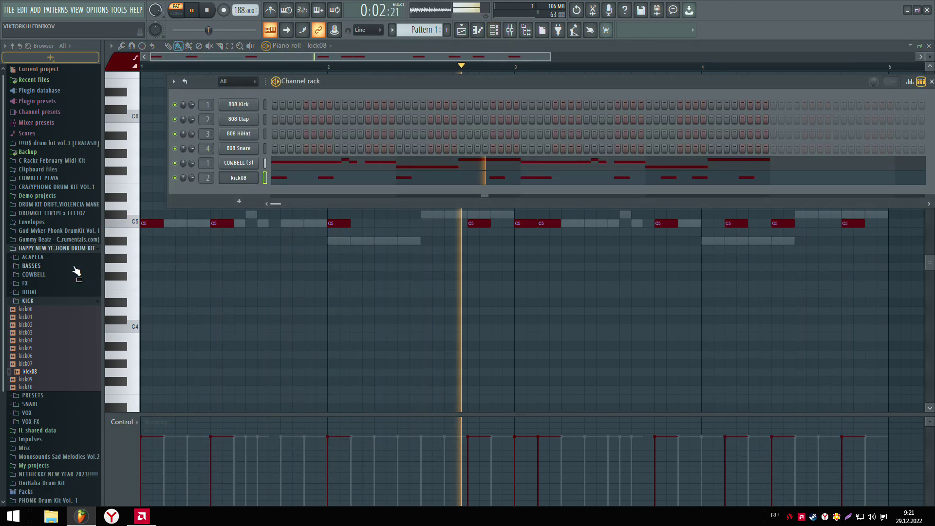
click(28, 292)
drag(26, 323, 207, 181)
right_click(242, 193)
click(380, 223)
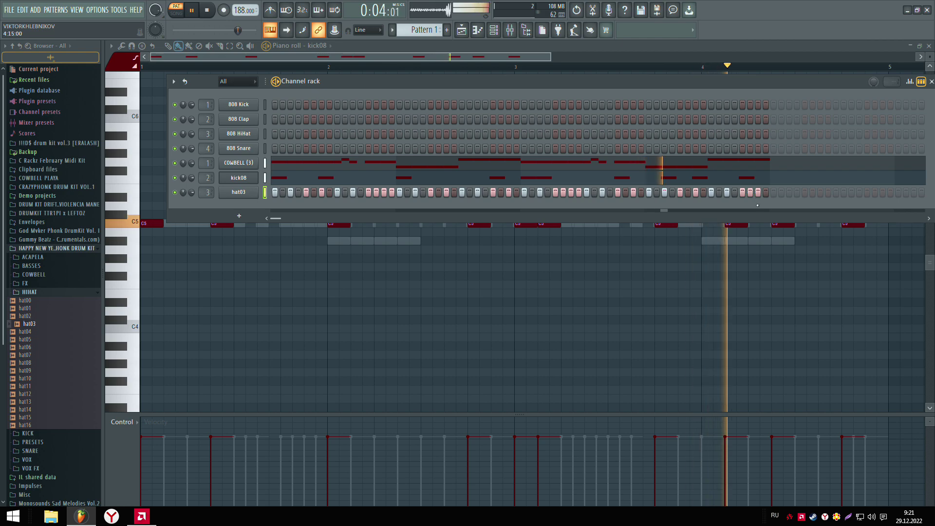
Add snare00 from the kit's snare folder as a new channel and open its piano roll.
click(29, 292)
click(30, 318)
drag(46, 335, 238, 208)
right_click(237, 209)
click(271, 206)
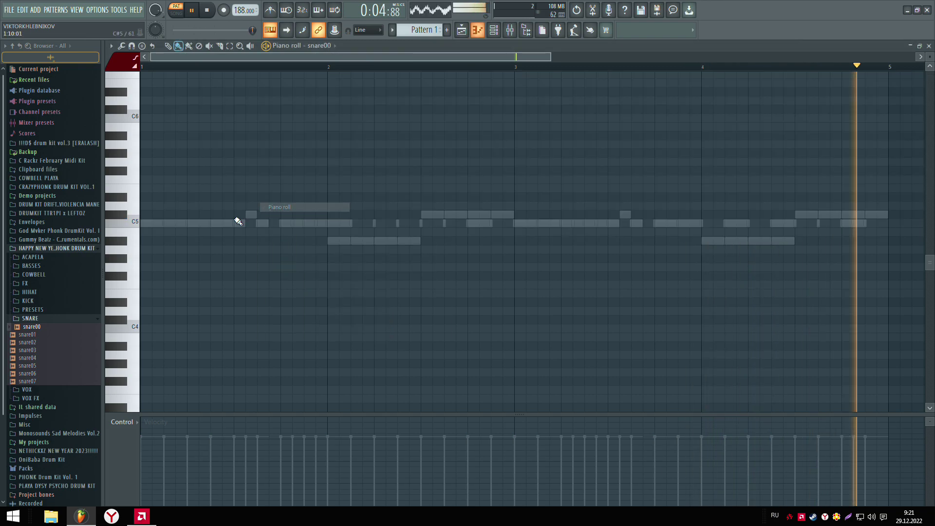
Place a C5 snare note on beat 3 of each of the four bars.
click(237, 224)
click(424, 223)
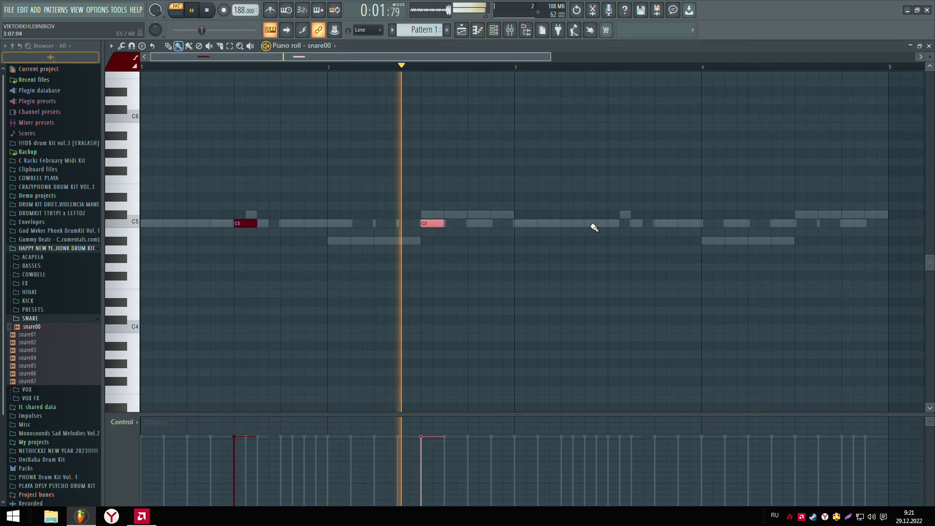
click(610, 223)
click(799, 223)
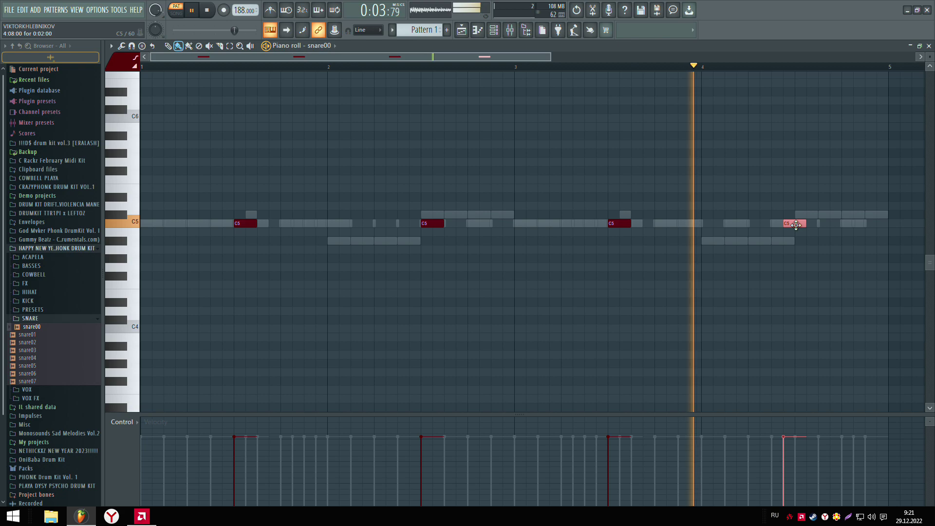
Audition hi-hat samples from the HAPPY NEW YEAR PHONK DRUM KIT with the channel rack open.
key(F6)
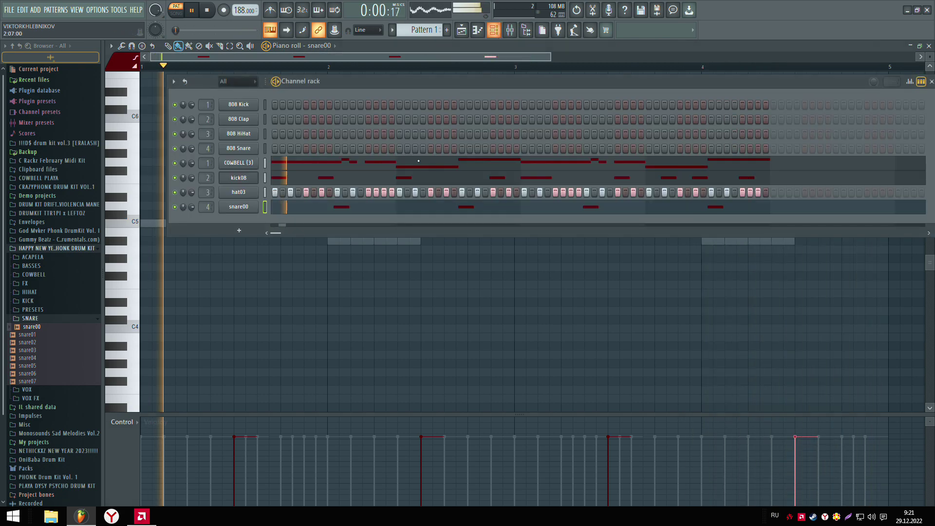
click(47, 320)
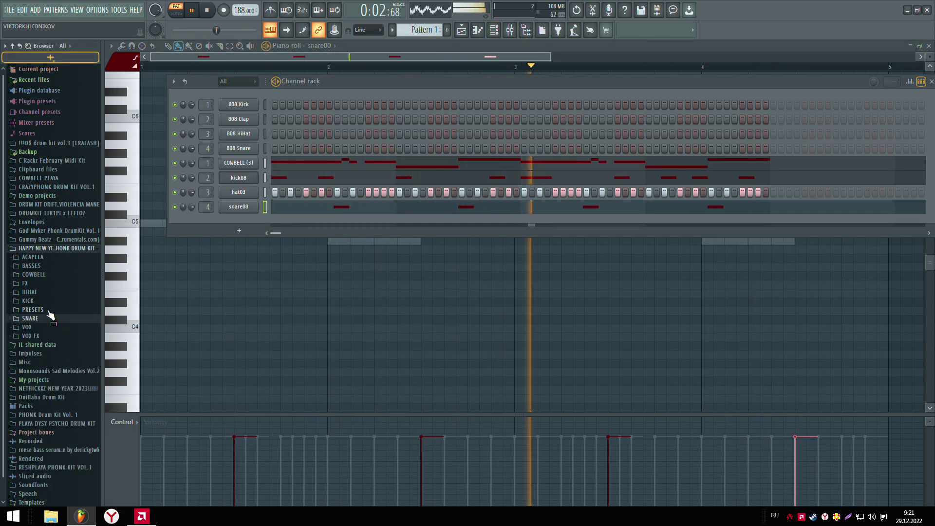
click(35, 284)
click(35, 273)
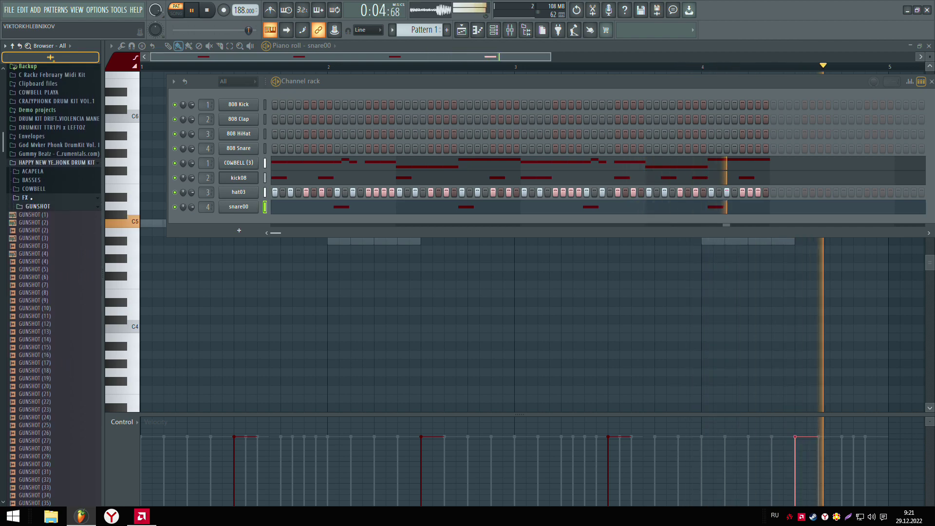
click(40, 198)
click(37, 276)
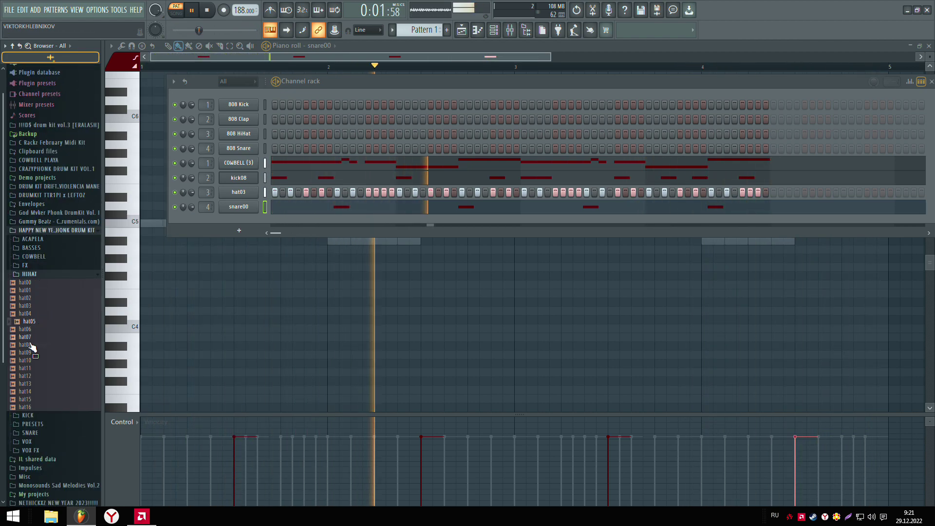
click(35, 384)
click(27, 406)
click(31, 337)
click(30, 321)
click(30, 345)
Add hat07 as a new channel on mixer track 3 and fill every second step.
drag(30, 338, 232, 224)
right_click(237, 222)
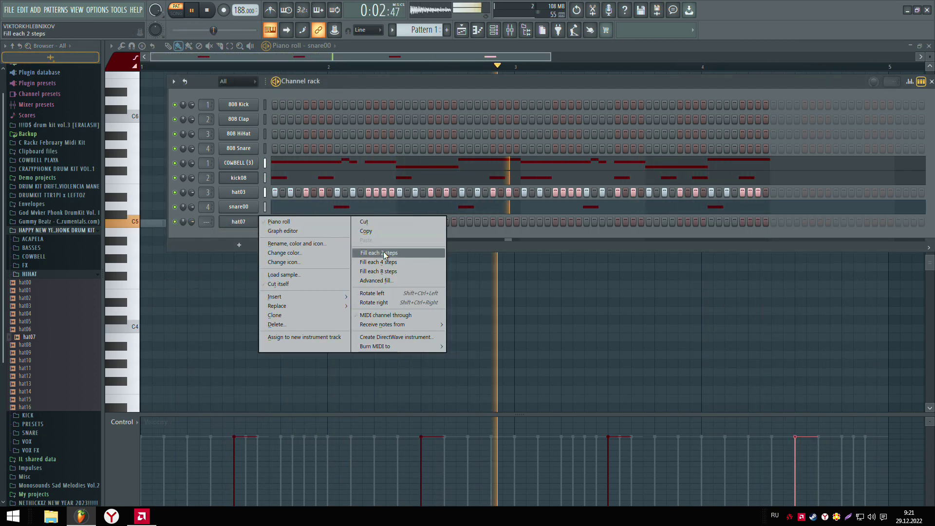
click(385, 253)
drag(212, 221, 211, 211)
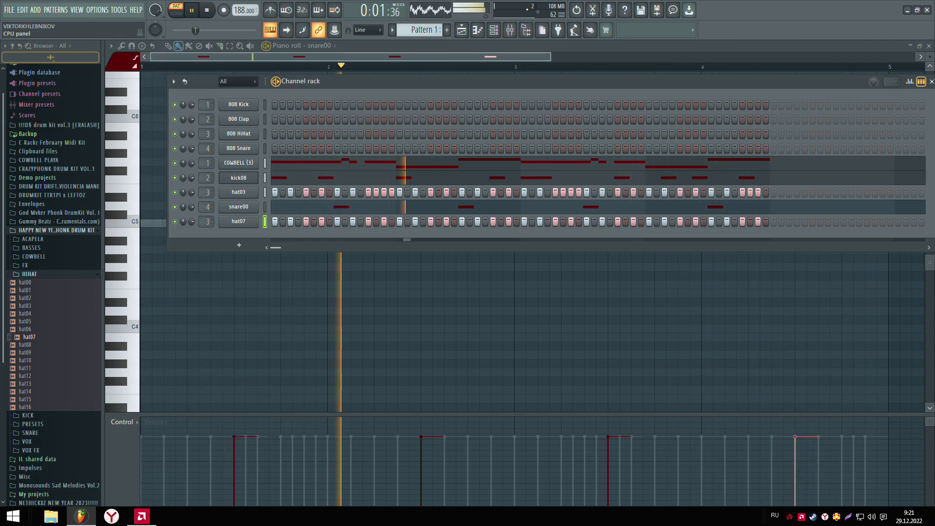
Apply the Kordhell Master preset from the kit's MASTER PRESET folder to the Master mixer track.
key(F9)
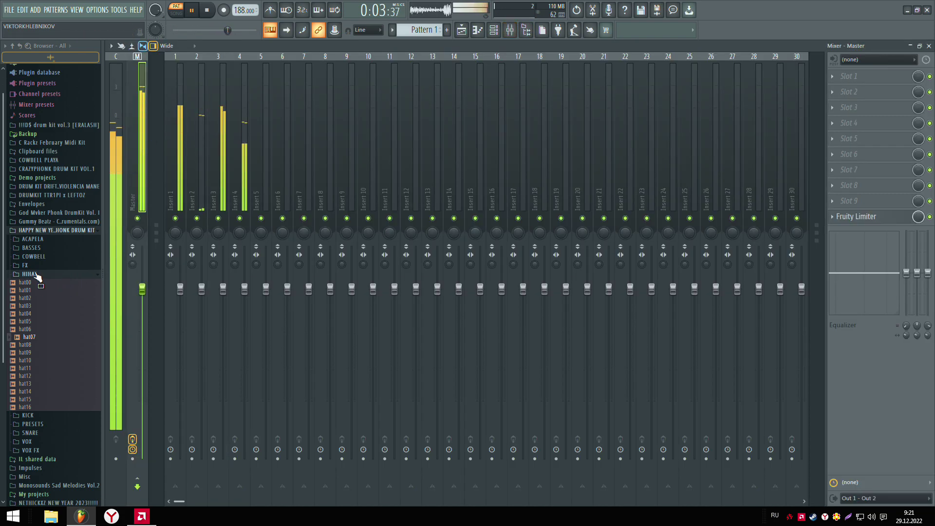
click(37, 275)
click(43, 294)
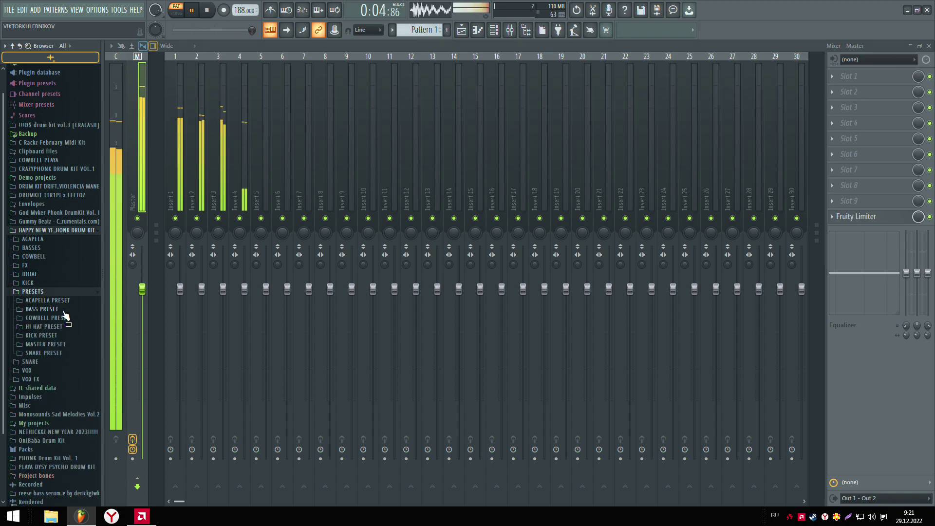
click(49, 344)
drag(139, 171, 139, 173)
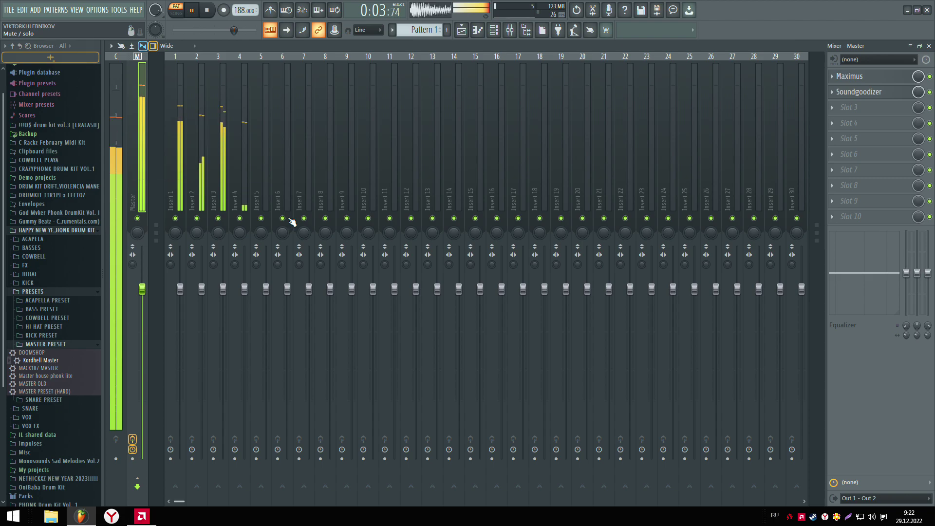
Load Fruity Parametric EQ 2 on mixer track 2 and raise the faders of tracks 2, 3 and 4, track 4 to about 4.0 dB.
click(491, 30)
click(196, 57)
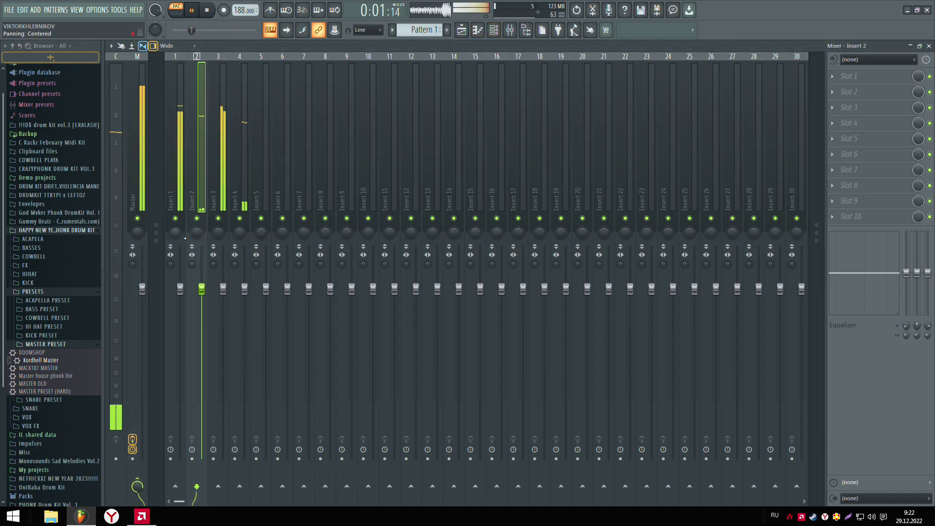
click(860, 82)
click(703, 330)
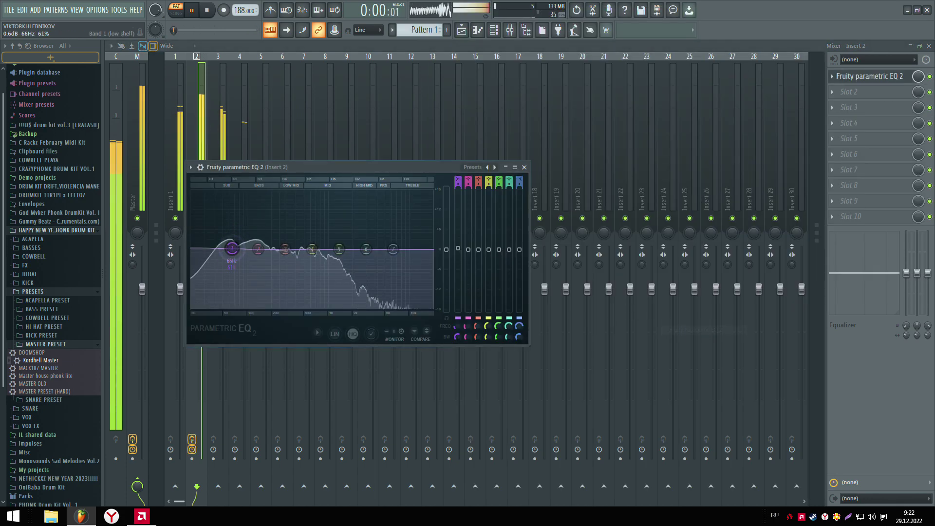
click(224, 130)
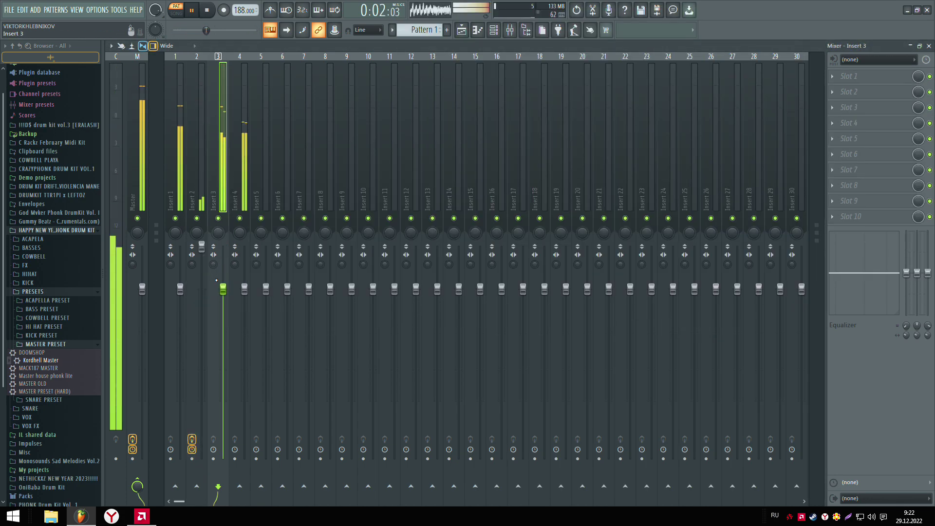
drag(252, 291, 252, 259)
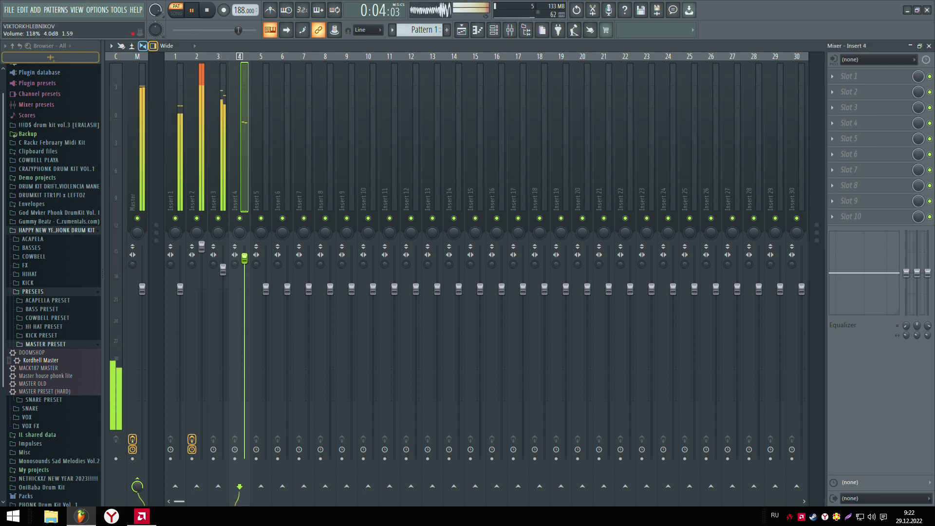
Add the Effector FX module to mixer track 1 in Lo-Fi mode with its Y parameter at about 24.7.
click(179, 186)
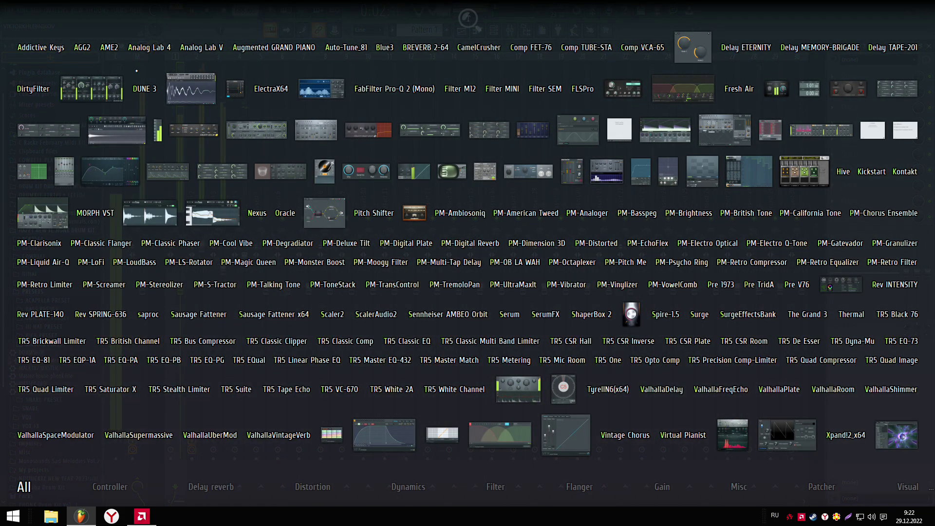
click(240, 89)
click(179, 254)
click(219, 317)
drag(243, 278, 227, 270)
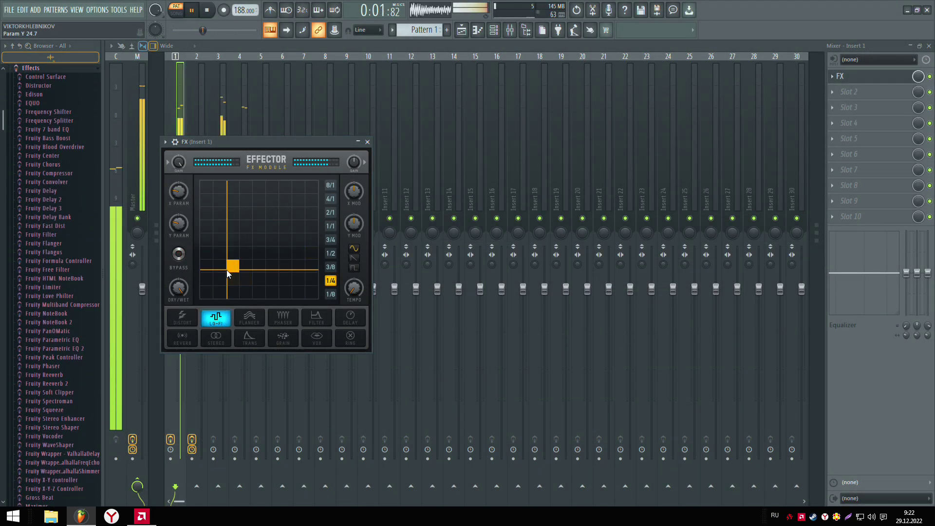
click(367, 142)
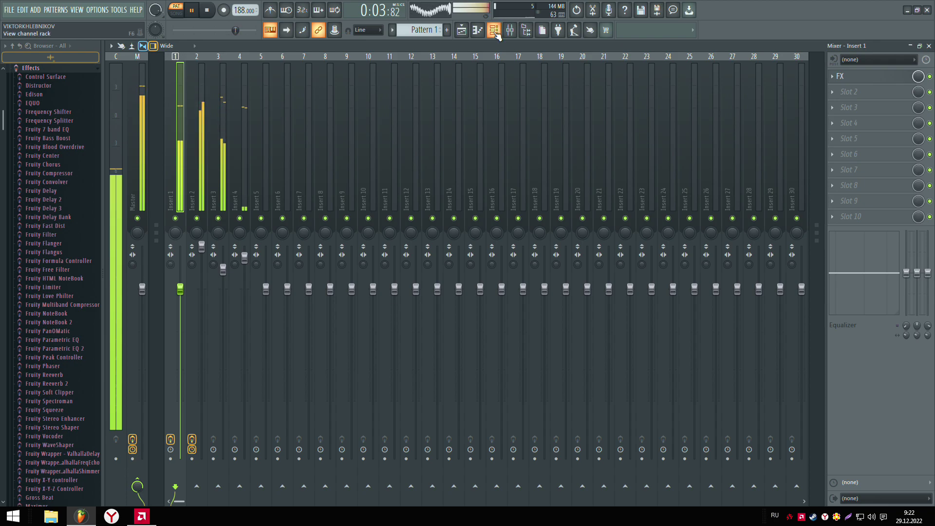
Audition the samples in the BASSES folder of the HAPPY NEW YEAR PHONK DRUM KIT.
key(F6)
click(93, 67)
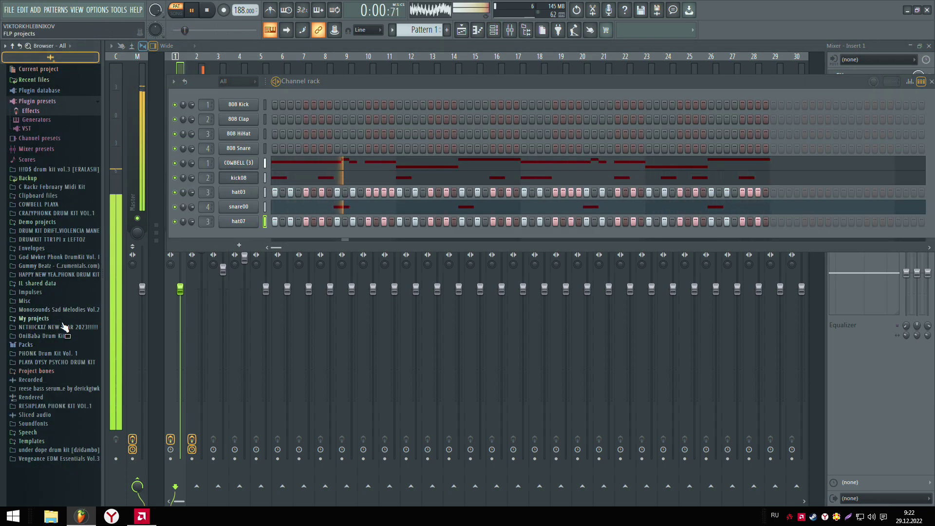
click(54, 275)
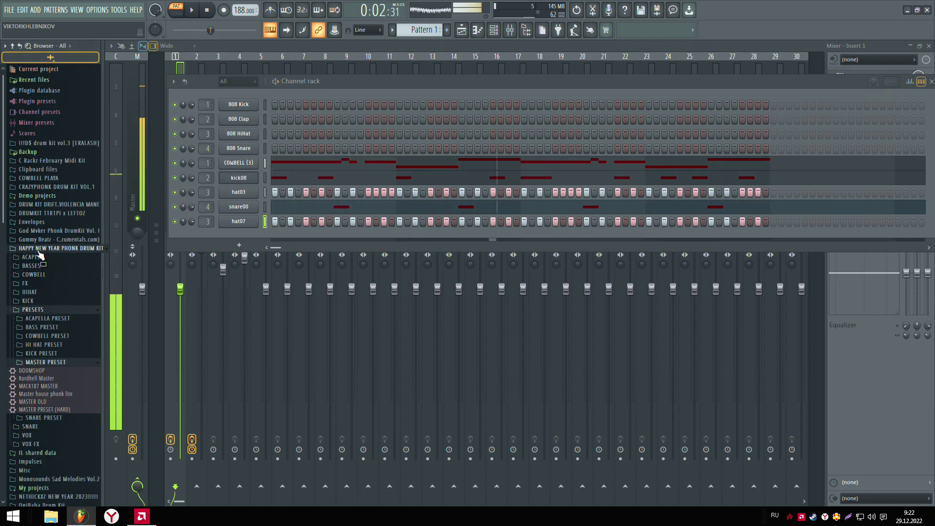
click(48, 266)
click(34, 284)
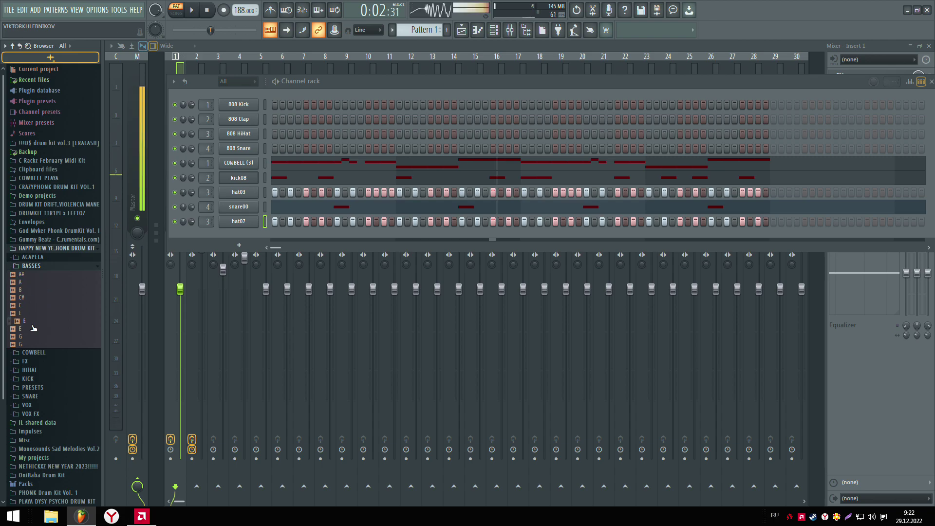
click(26, 267)
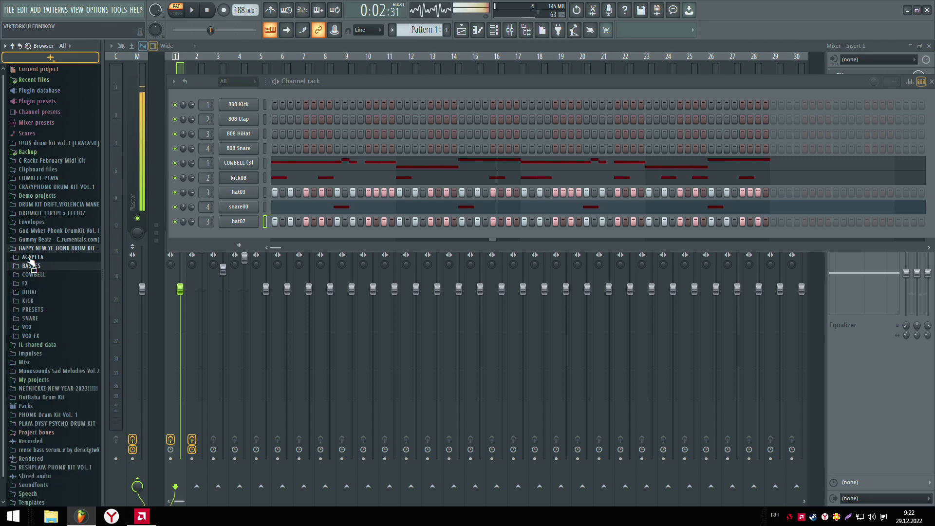
click(30, 258)
click(47, 234)
Add DYSY 808 PANIC ATTACK [E] from the PLAYA DYSY PSYCHO DRUM KIT's 808 folder as a channel on mixer track 5.
mouse_move(37, 342)
mouse_down()
mouse_move(37, 353)
mouse_move(45, 349)
mouse_up()
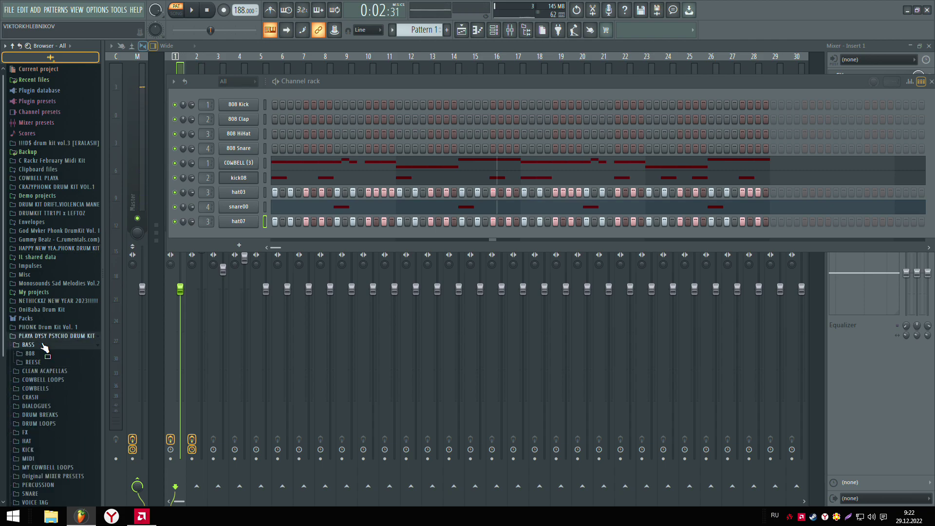
scroll(64, 380, down, 1)
click(31, 308)
scroll(66, 344, down, 2)
drag(75, 314, 204, 224)
Copy the kick08 notes into the DYSY 808 PANIC ATTACK [E] channel.
right_click(248, 183)
click(376, 188)
right_click(246, 238)
click(376, 255)
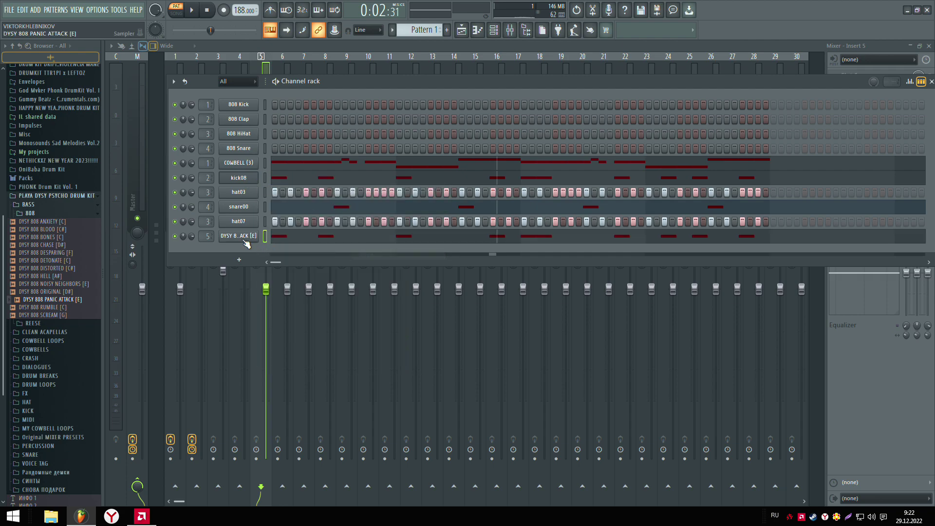
Enable the volume envelope on the DYSY 808 PANIC ATTACK [E] channel and view its sample settings.
click(243, 237)
click(168, 134)
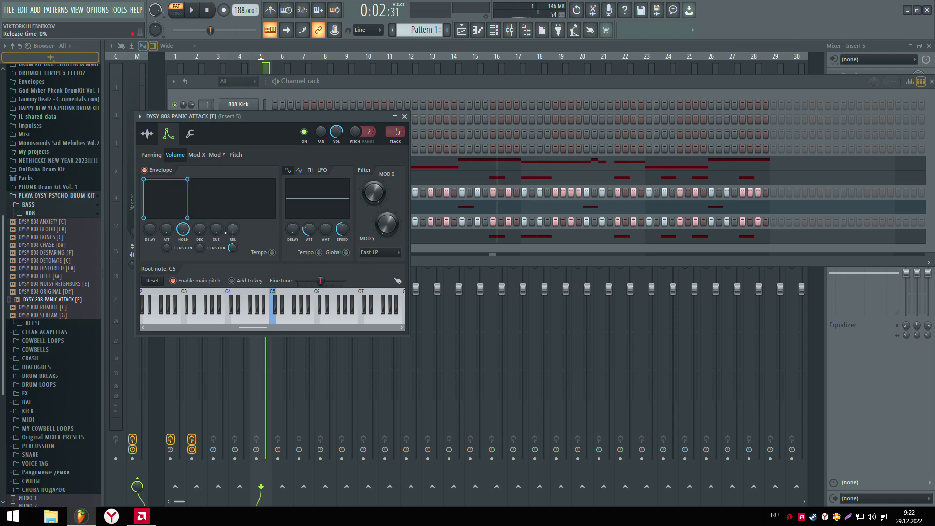
click(147, 133)
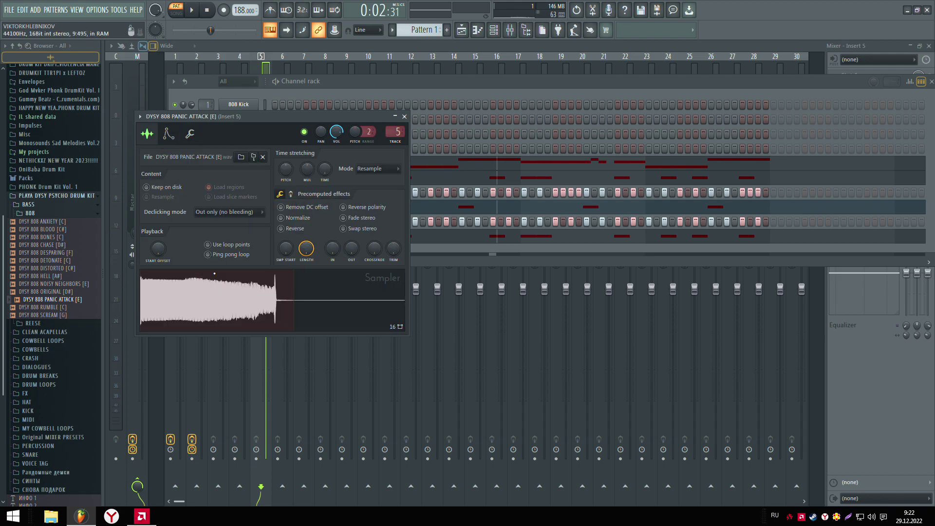
Make the 808 bass notes legato in the piano roll and extend the last note to the end of bar 4.
click(477, 30)
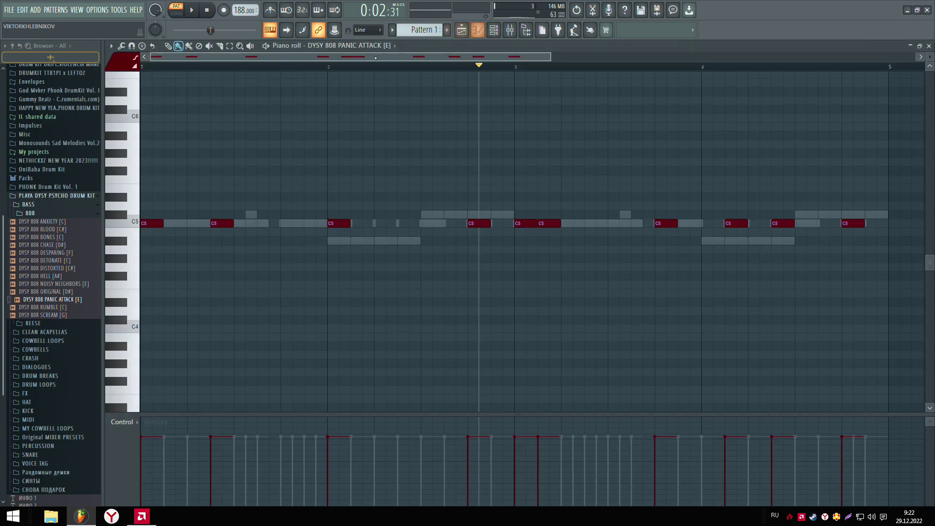
key(ctrl+l)
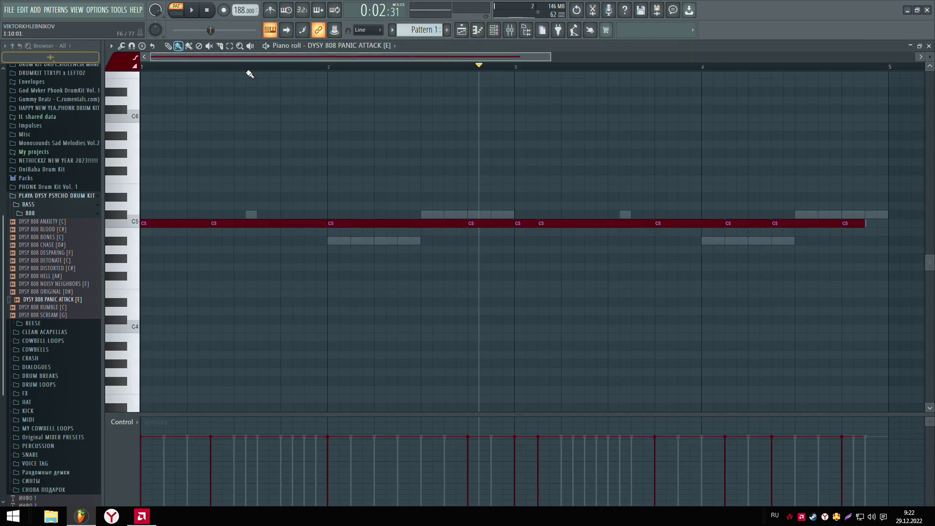
drag(249, 74, 260, 92)
right_click(260, 80)
key(space)
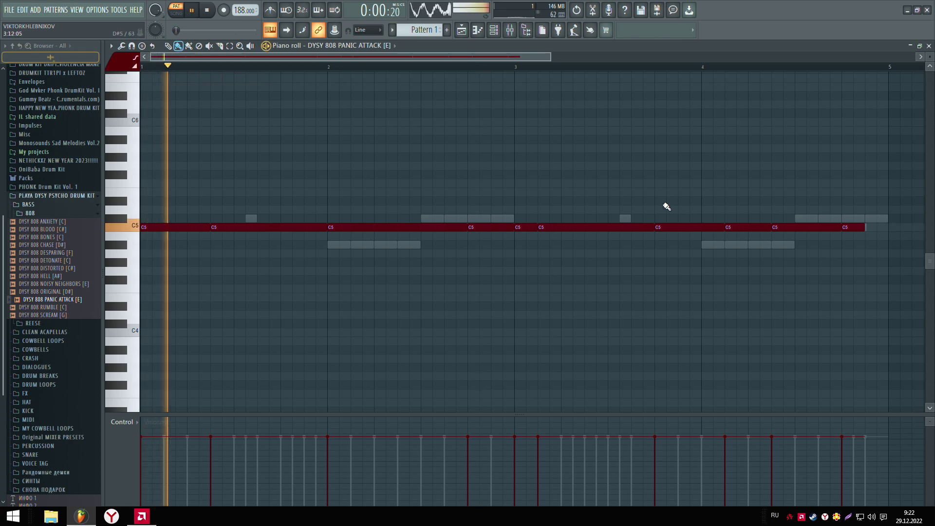
drag(862, 226, 882, 235)
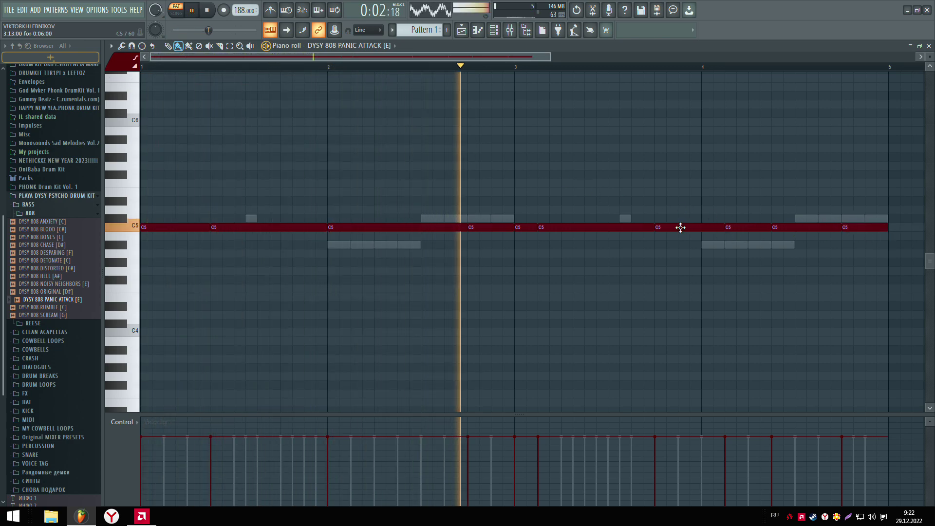
Raise the last four 808 bass notes, from late bar 3 through bar 4, to D#5.
drag(680, 228, 680, 199)
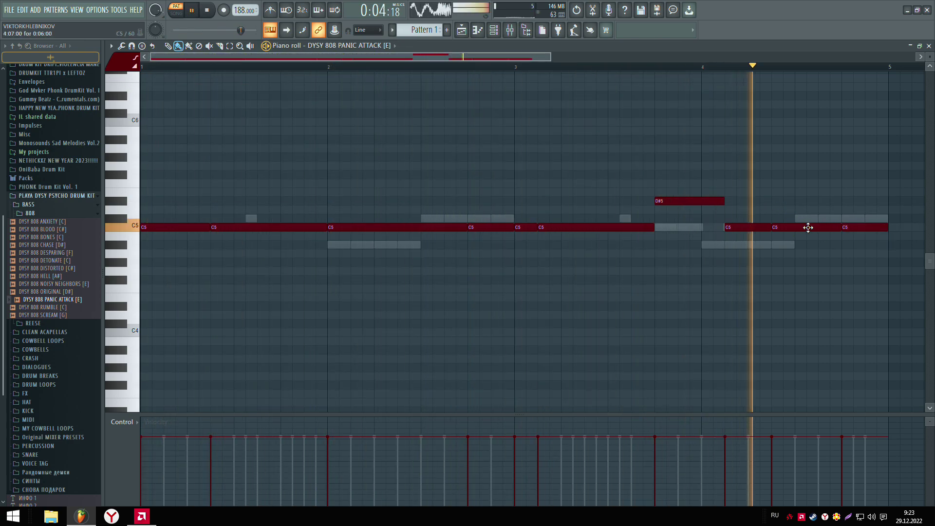
drag(747, 226, 745, 200)
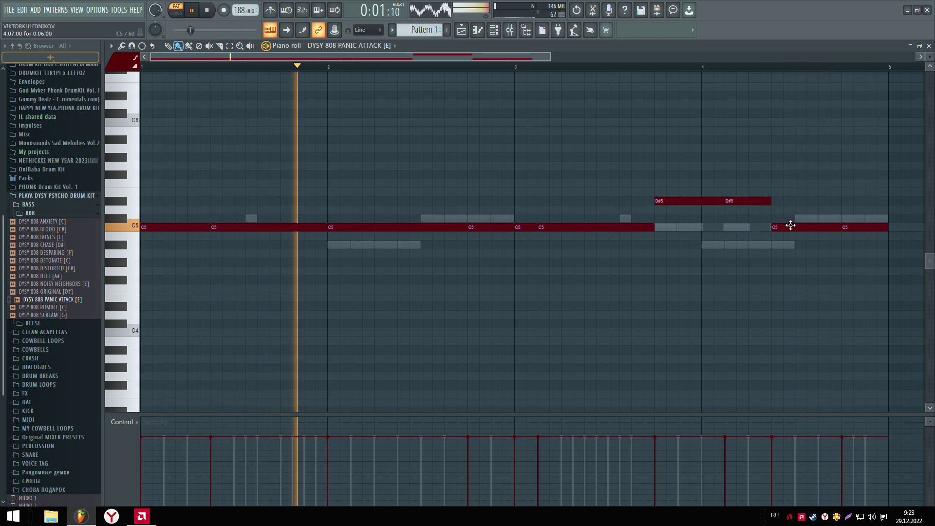
drag(790, 225, 791, 200)
drag(854, 226, 850, 197)
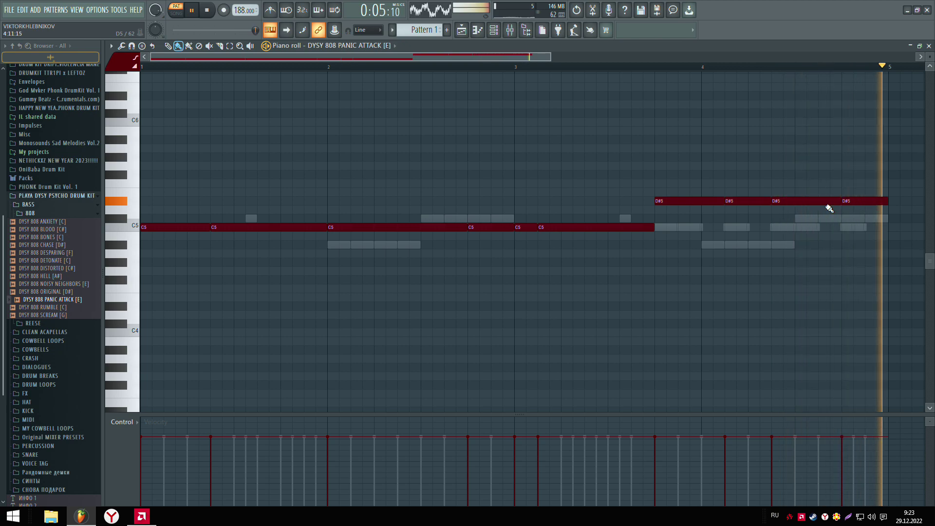
Load Fruity Parametric EQ 2 in the first effect slot of mixer track 5.
click(463, 30)
click(511, 30)
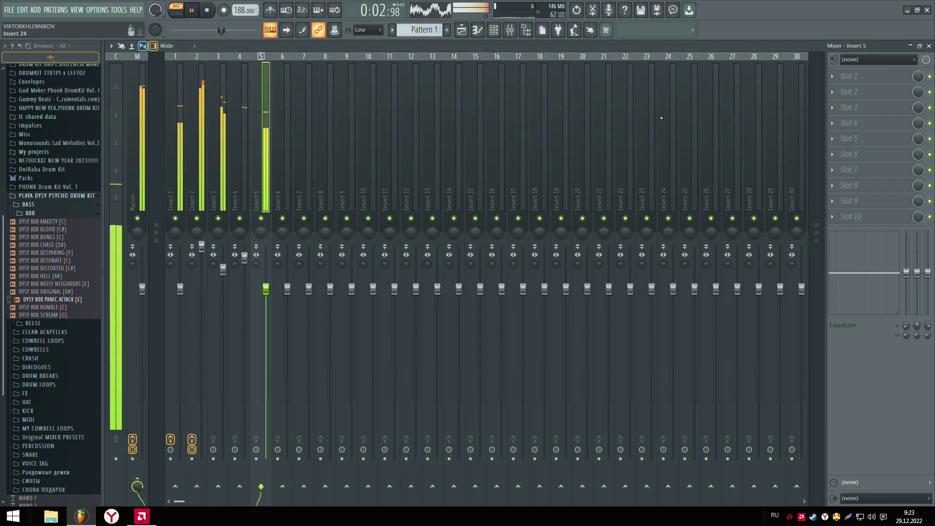
click(850, 76)
click(702, 331)
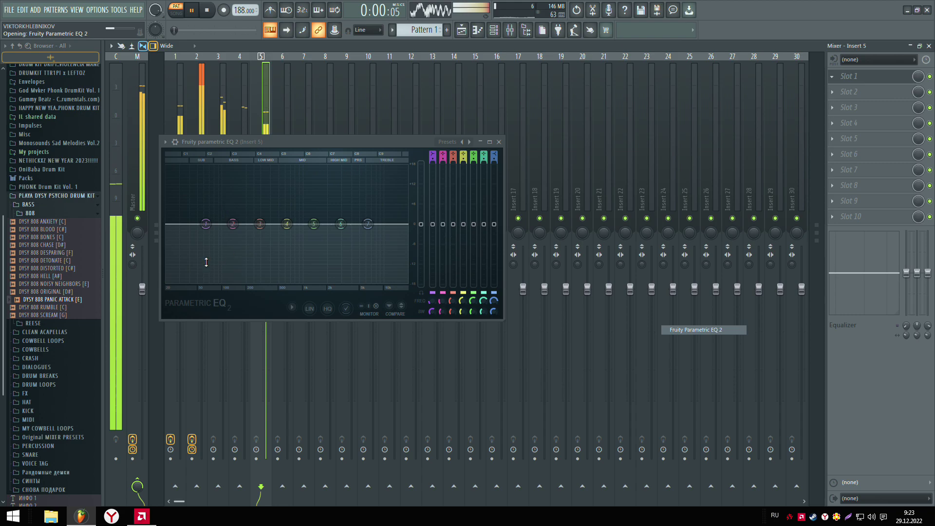
Raise the lowest EQ band on mixer track 5 and shift it slightly higher in frequency.
drag(206, 224, 222, 206)
Load Fruity Parametric EQ 2 in the master's third effect slot with the Radio preset and shift band 7 higher in frequency.
click(138, 101)
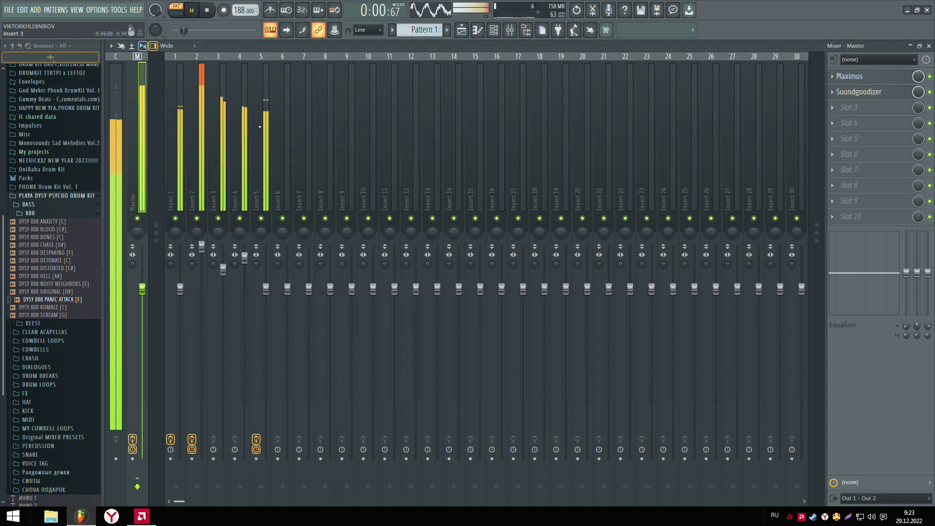
click(850, 107)
click(707, 335)
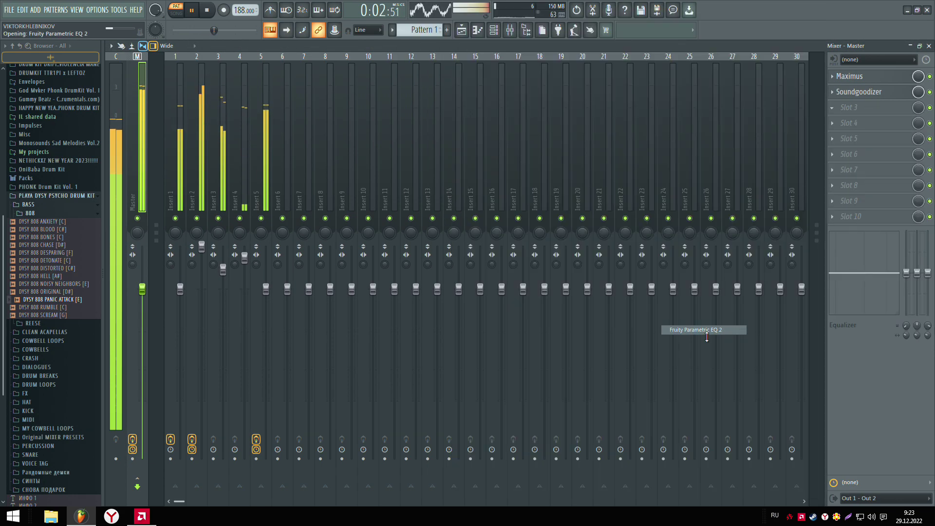
click(450, 141)
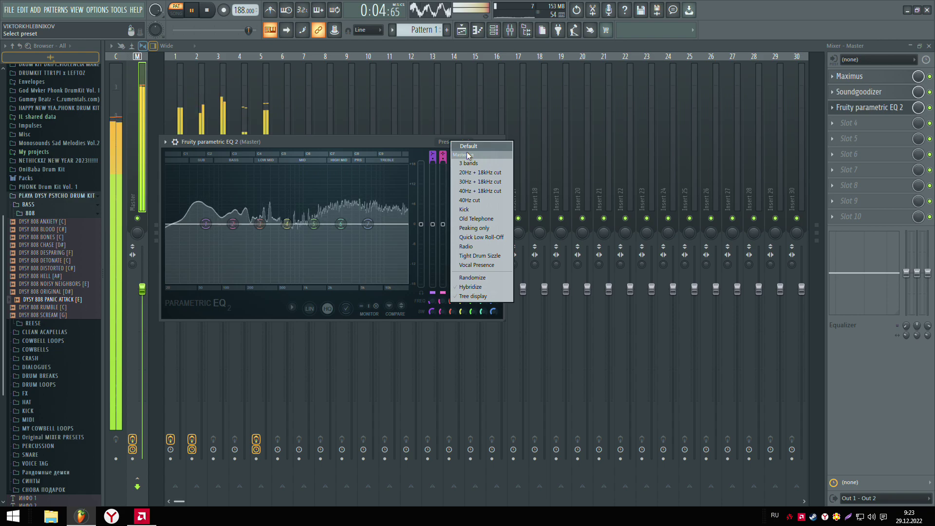
click(466, 246)
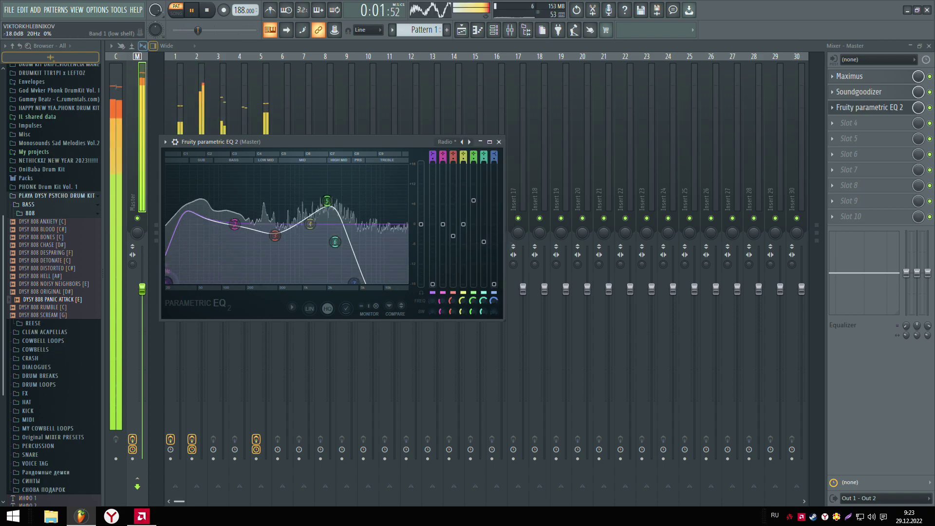
drag(354, 281, 382, 282)
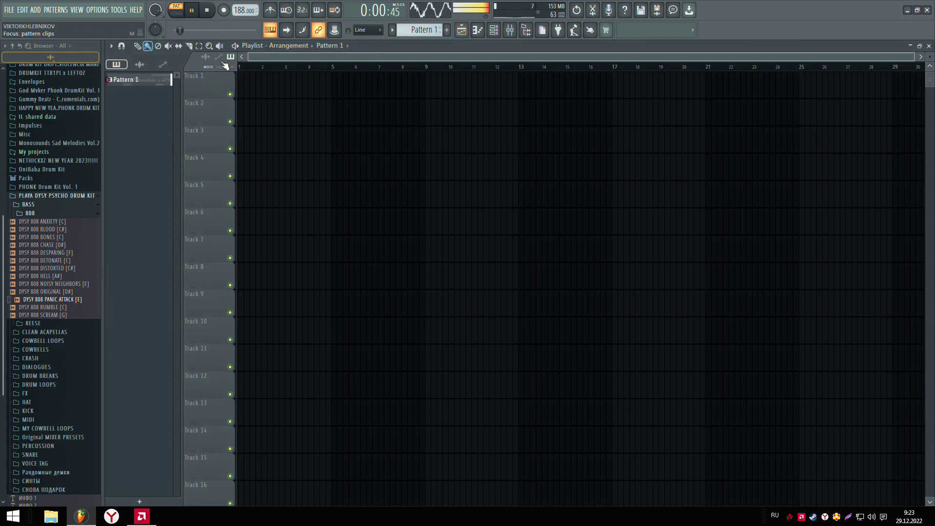
Split Pattern 1 by channel and place two COWBELL (3) clips back to back on playlist track 1 from bar 1.
right_click(168, 79)
click(209, 228)
drag(162, 80, 245, 94)
click(335, 112)
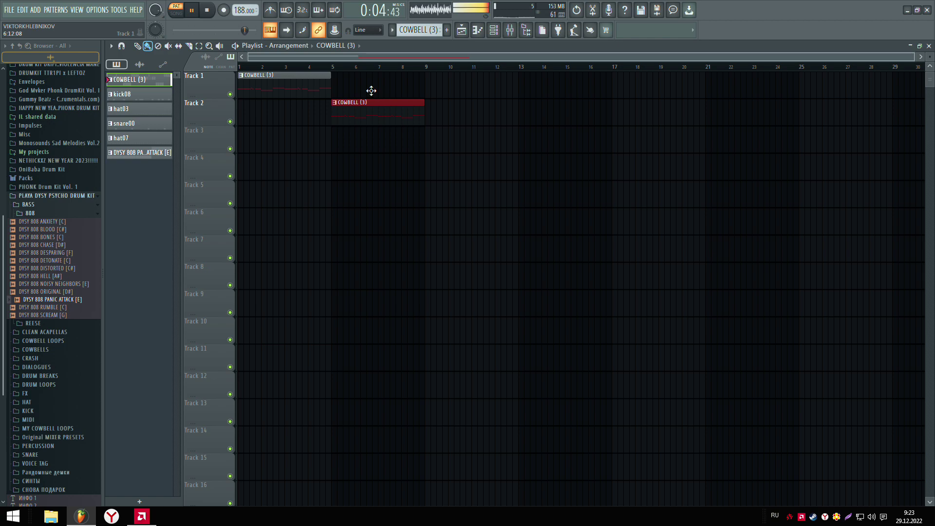
drag(371, 91, 370, 90)
Place all six channel patterns together at bar 9 on playlist tracks 1 to 6.
drag(156, 94, 161, 159)
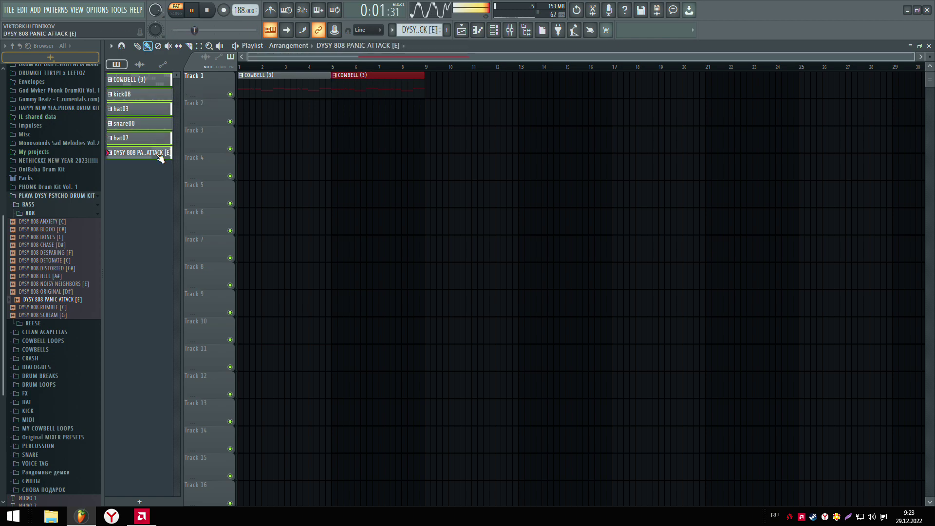
drag(154, 82, 426, 86)
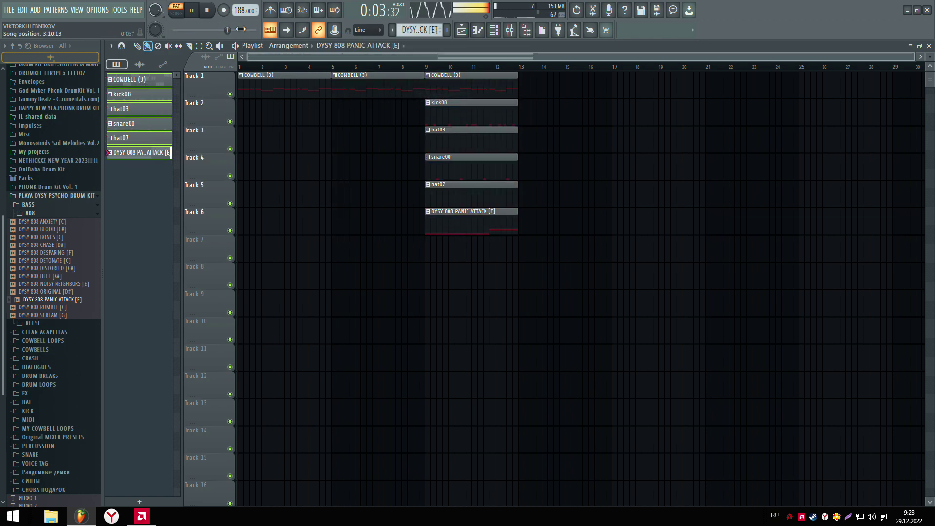
Find the scratch (3) sample in the under dope drum kit and place it on track 7 just before bar 9.
click(22, 213)
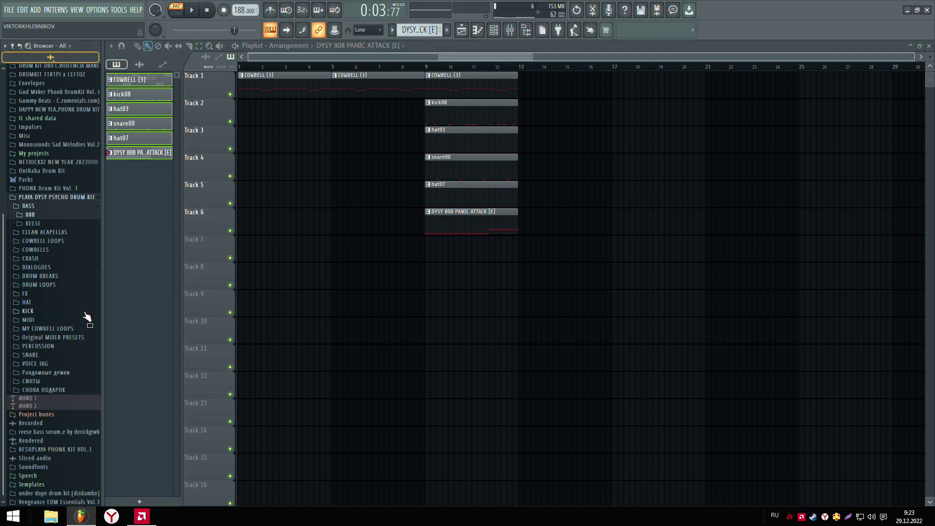
click(32, 198)
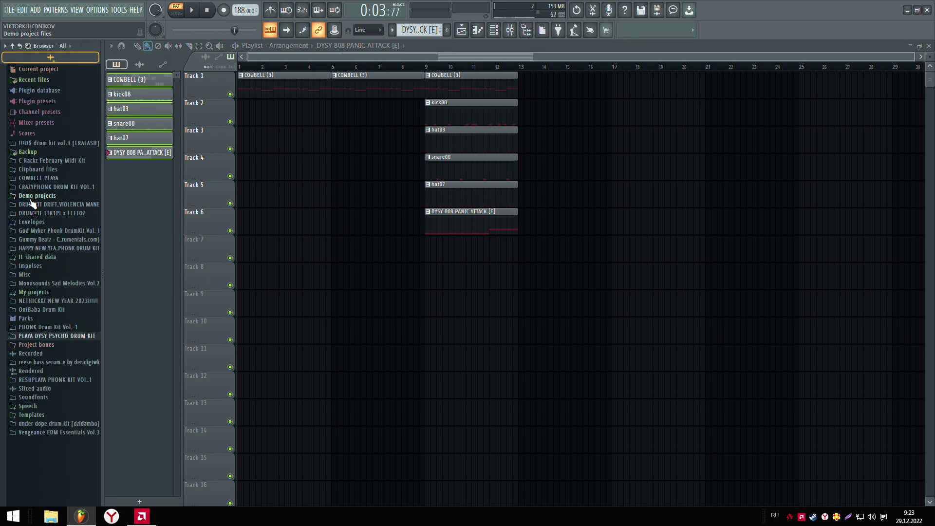
click(45, 424)
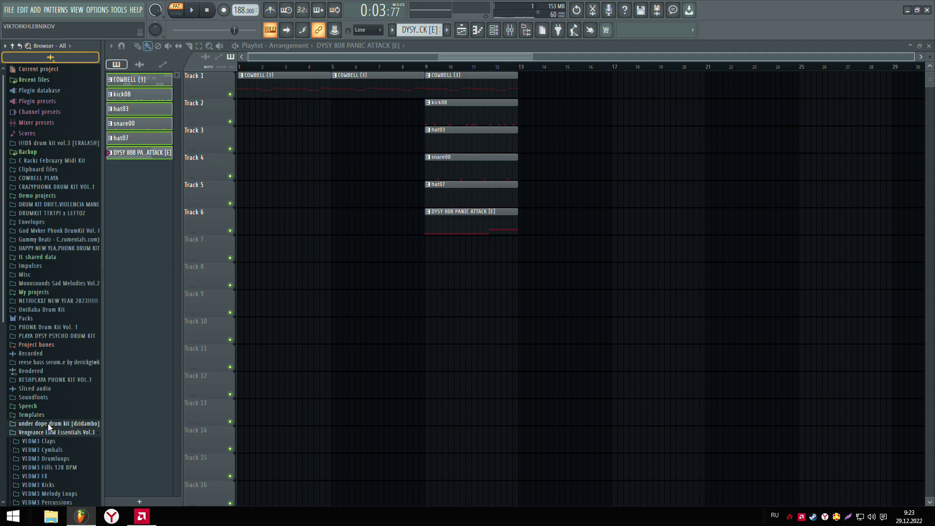
click(31, 483)
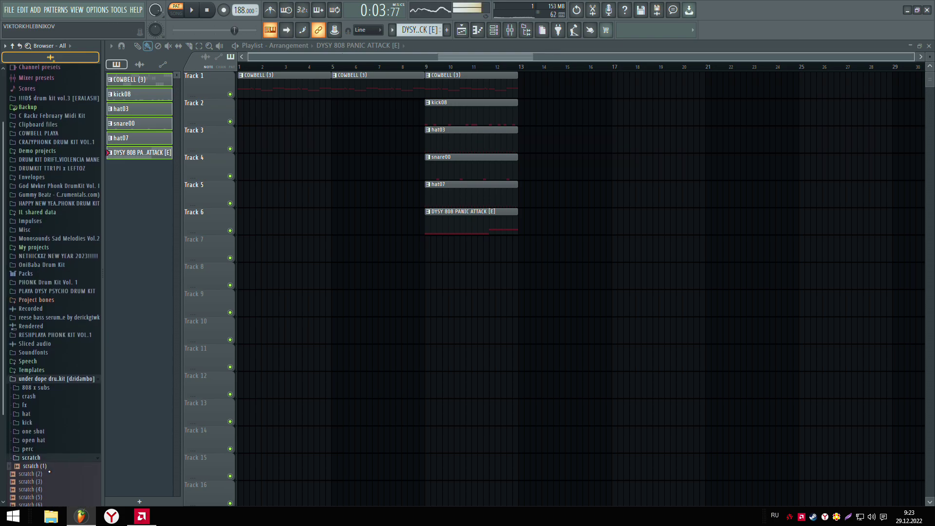
click(46, 399)
drag(46, 400, 49, 404)
drag(125, 391, 419, 258)
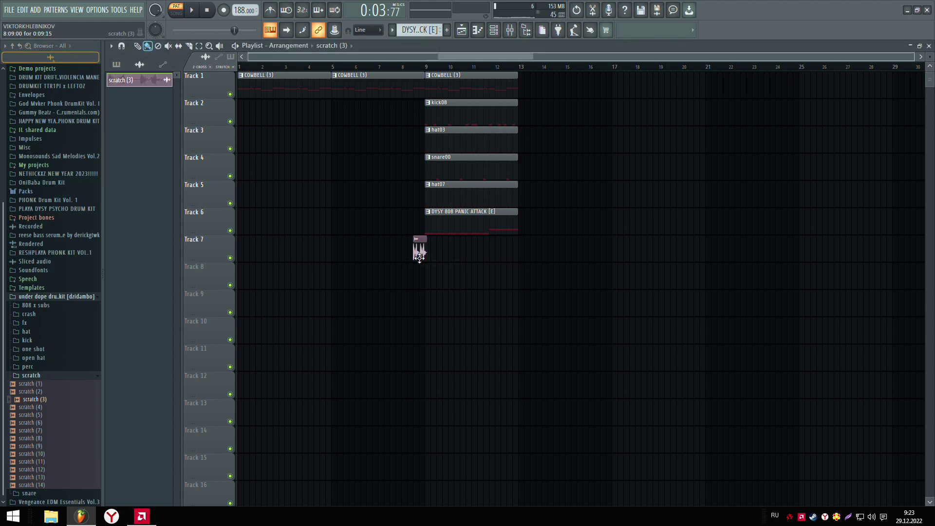
Adjust the time stretching of the scratch (3) clip so that it ends at bar 9.
double_click(419, 258)
right_click(343, 184)
click(359, 233)
click(356, 304)
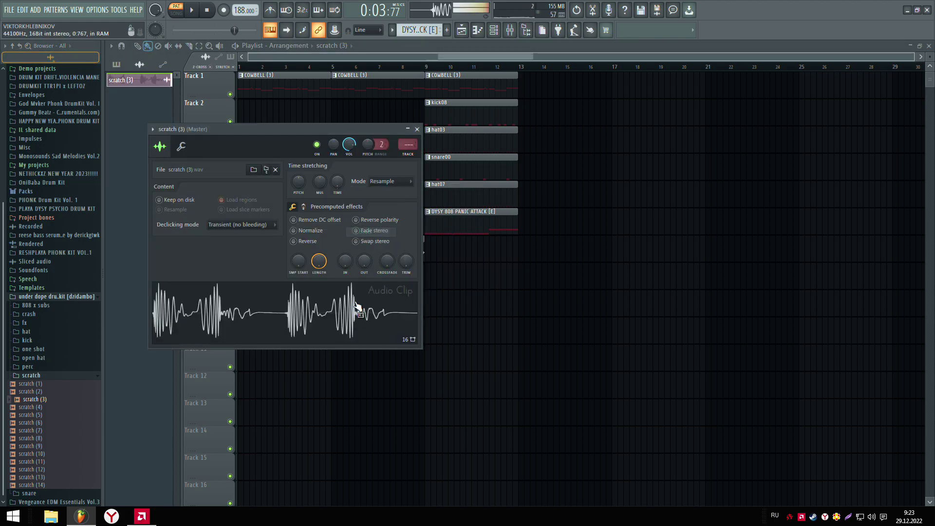
click(417, 129)
Set the song position near bar 8 and trim the second COWBELL (3) clip to end where the scratch starts.
click(402, 67)
drag(421, 83, 408, 88)
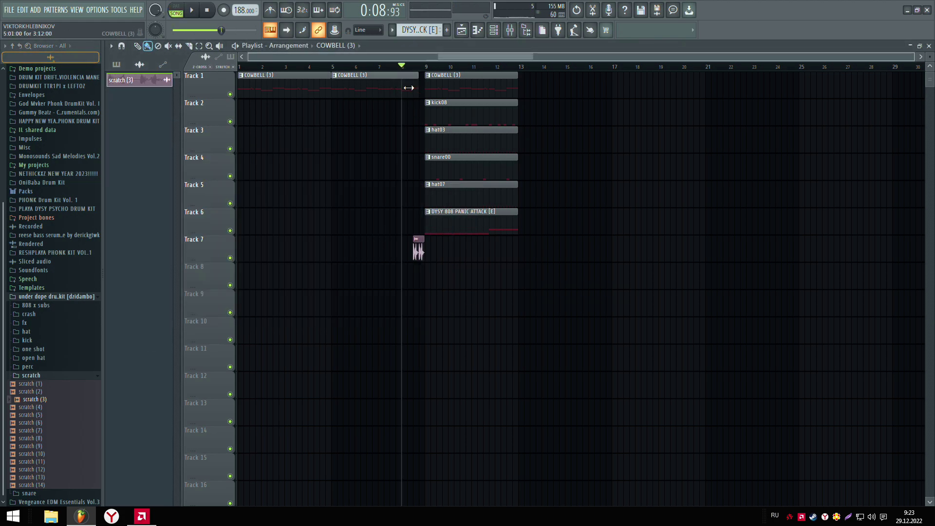
Select the six clips starting at bar 9 and duplicate them three times to fill up to bar 25.
click(199, 46)
drag(578, 289, 448, 73)
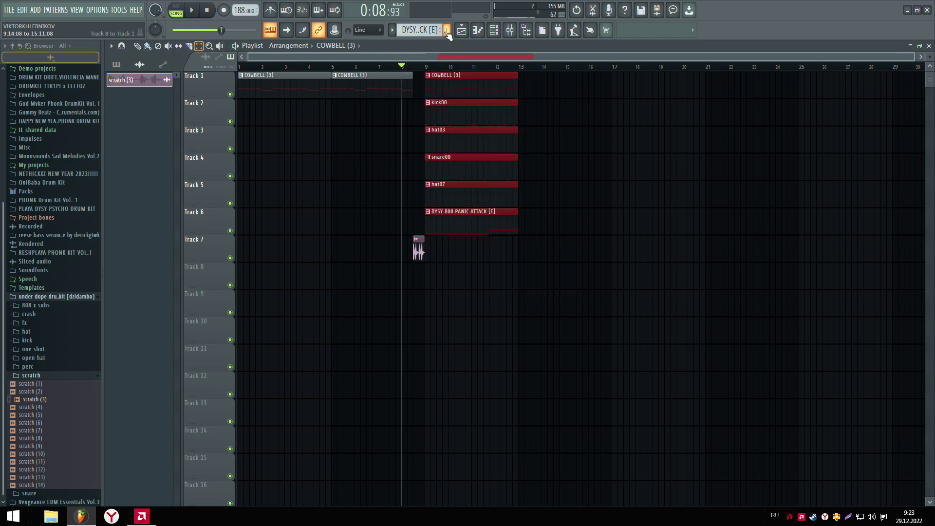
key(ctrl+b)
key(ctrl+b)
key(ctrl+b)
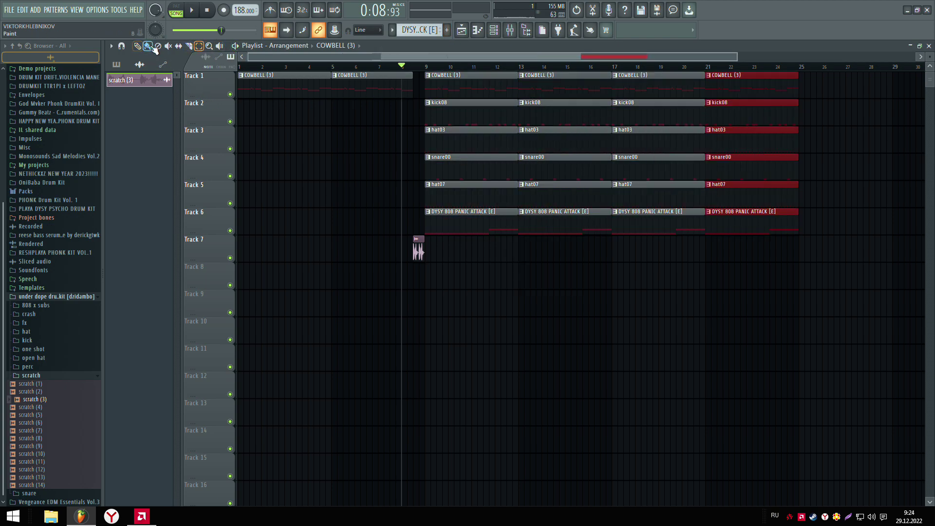
Audition the samples in the Acapella folder of RESHPLAYA PHONK KIT VOL.1.
click(38, 296)
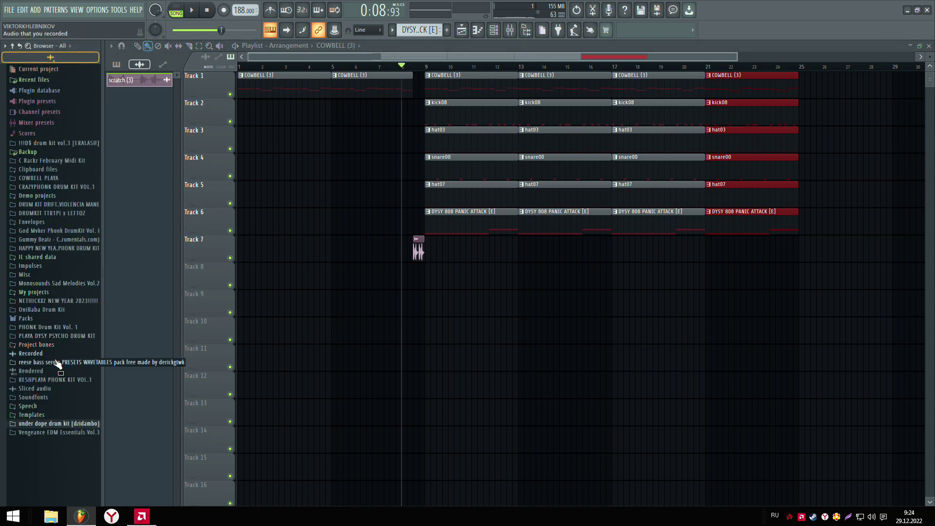
click(41, 380)
click(57, 398)
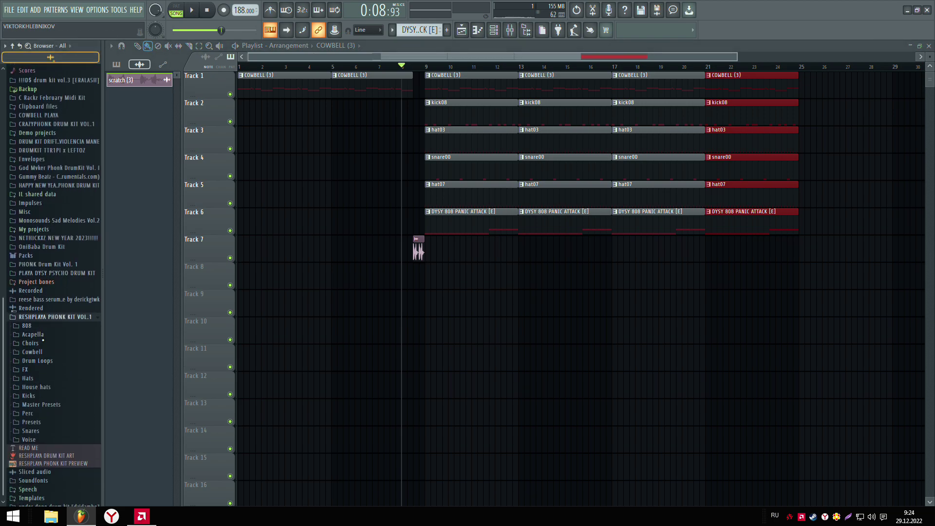
click(48, 331)
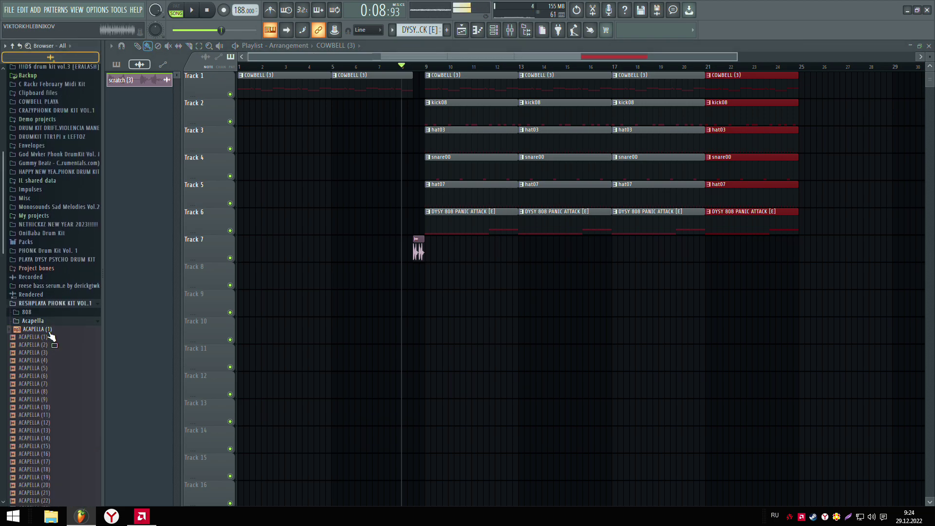
key(Down)
key(Down)
key(Down)
key(Down)
key(Down)
key(Down)
scroll(48, 332, down, 3)
key(Down)
key(Down)
key(Down)
key(Down)
key(Down)
key(Left)
key(Down)
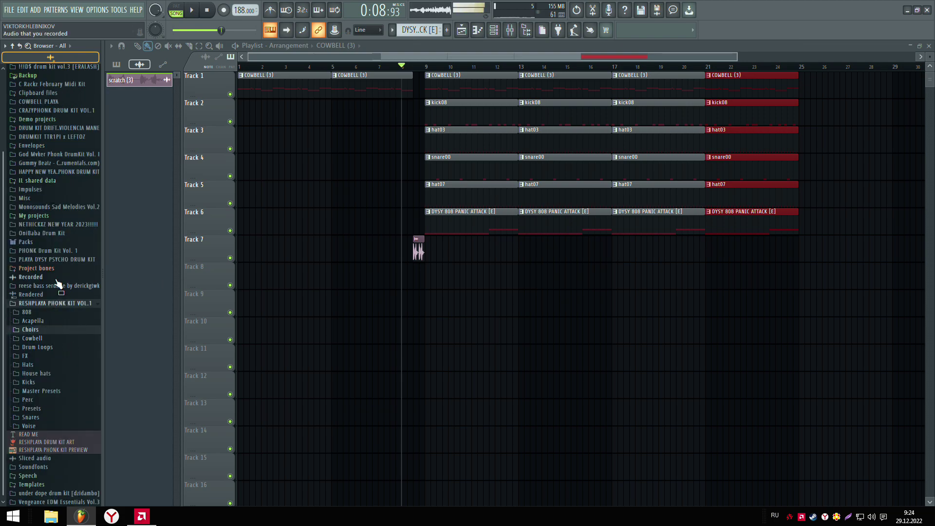
Browse the CLEAN ACAPELLAS folder of PLAYA DYSY PSYCHO DRUM KIT for a vocal.
click(49, 261)
scroll(54, 390, down, 4)
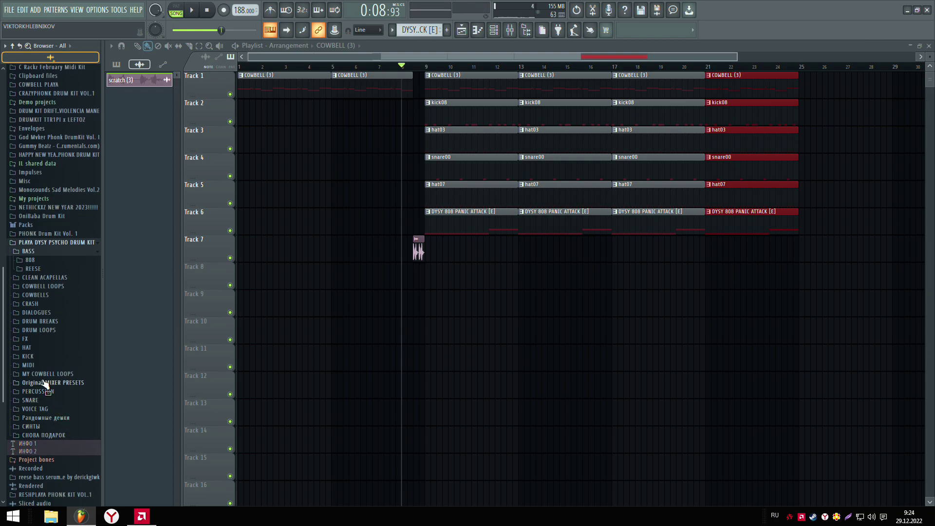
click(49, 277)
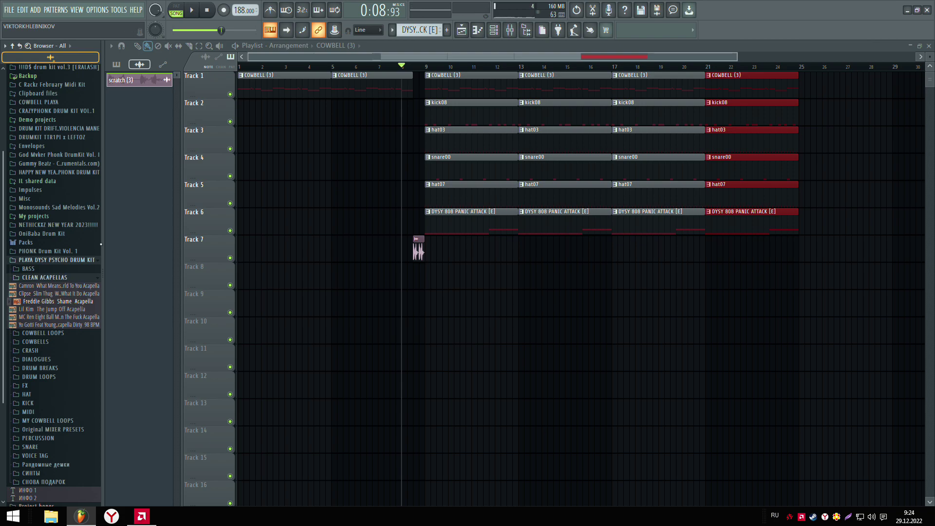
Audition the MEMPHIS_VOCAL samples in the ACAPELA folder of the HAPPY NEW YEAR phonk drum kit.
click(59, 224)
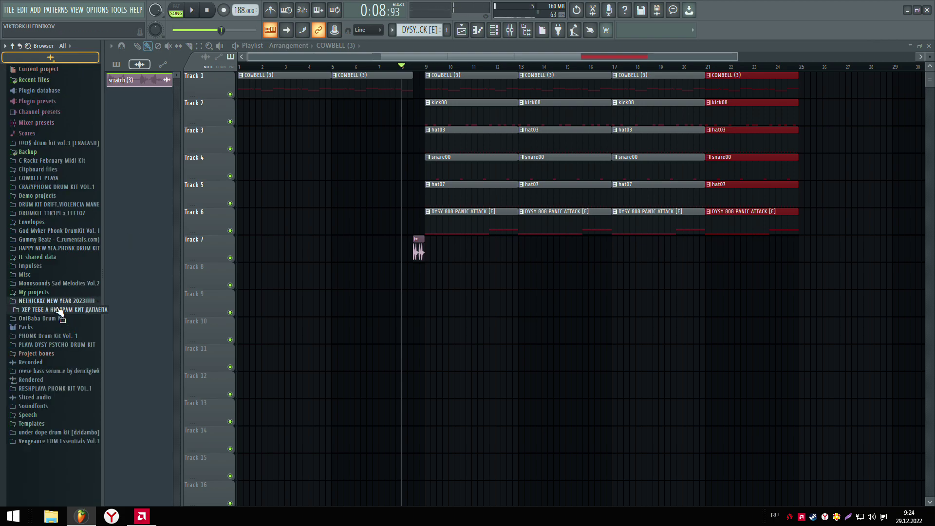
click(56, 249)
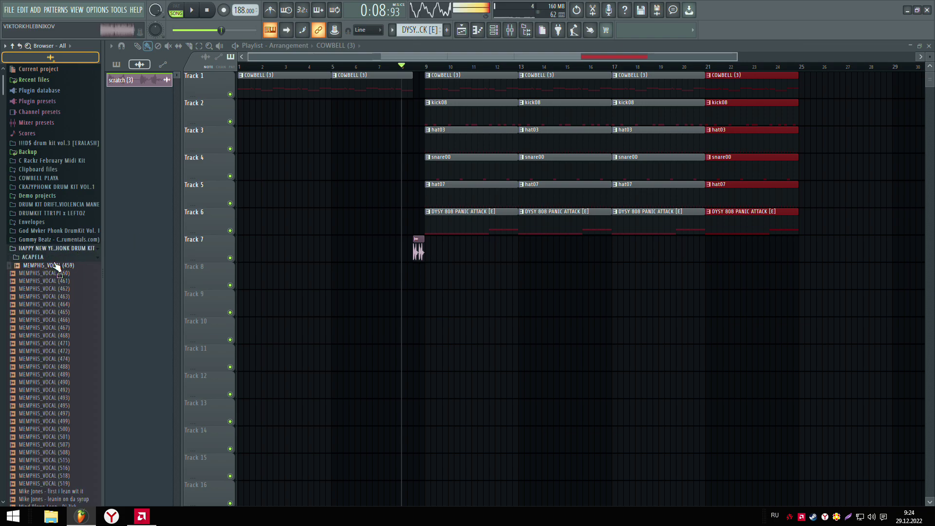
key(Down)
key(Down)
key(Down)
key(Down)
key(Down)
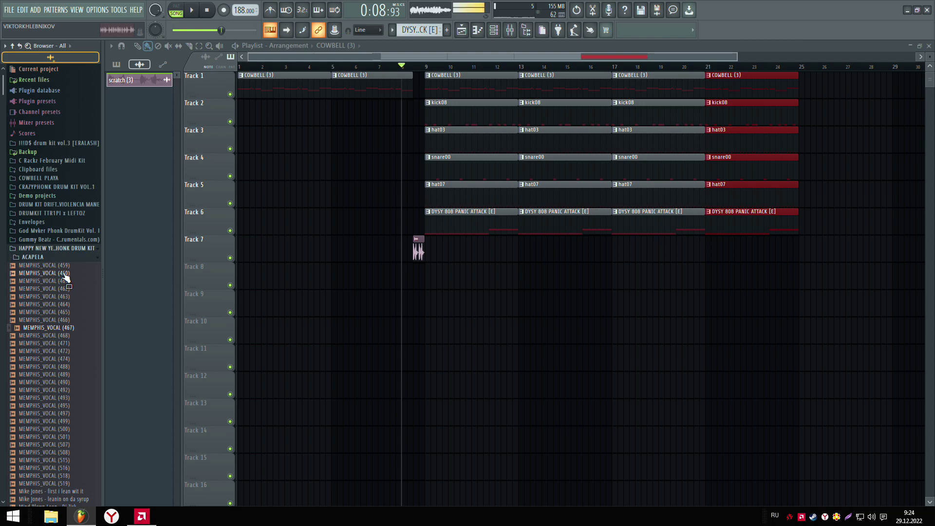
key(Down)
scroll(63, 370, down, 6)
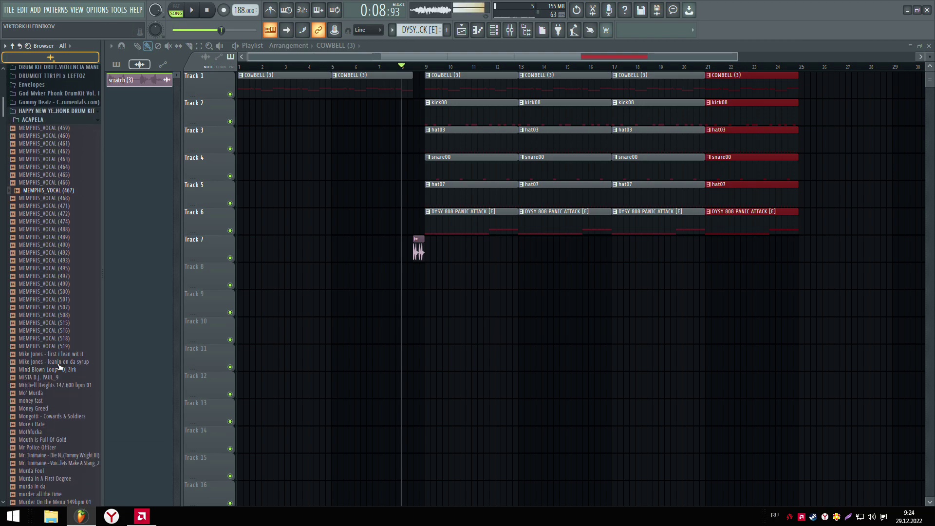
key(Down)
key(Down)
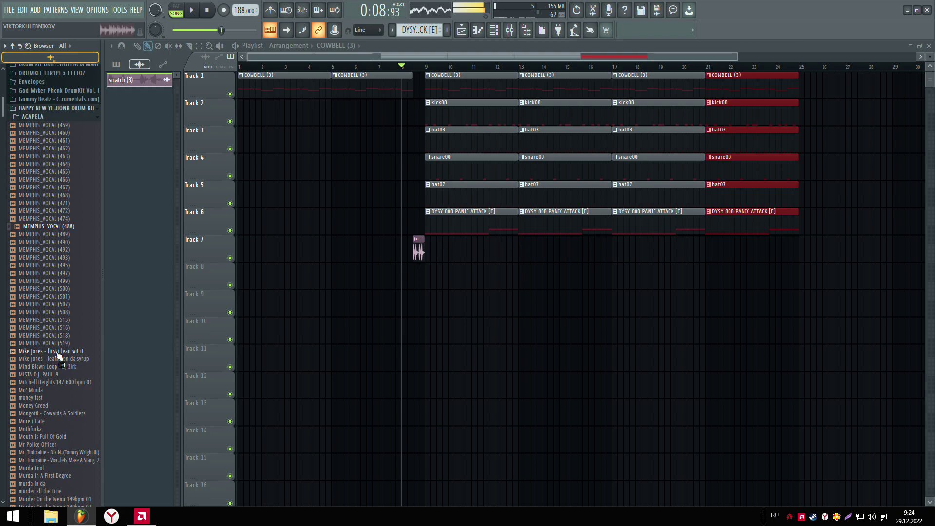
key(Down)
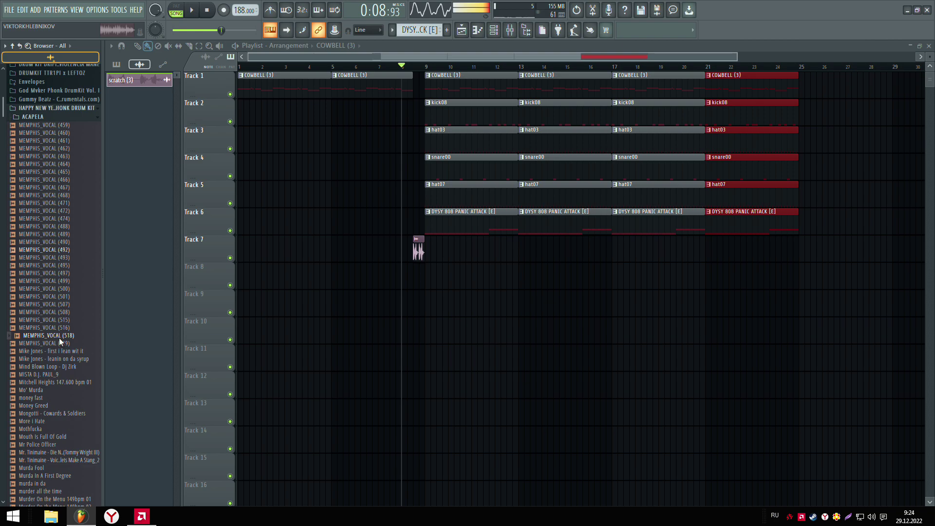
drag(59, 339, 60, 334)
Audition the acapellas in CRAZYPHONK DRUM KIT VOL.1 and place [CP] ACCAPELA 3 on track 8 at bar 9.
drag(56, 119, 52, 217)
click(52, 214)
key(Down)
key(Down)
key(Down)
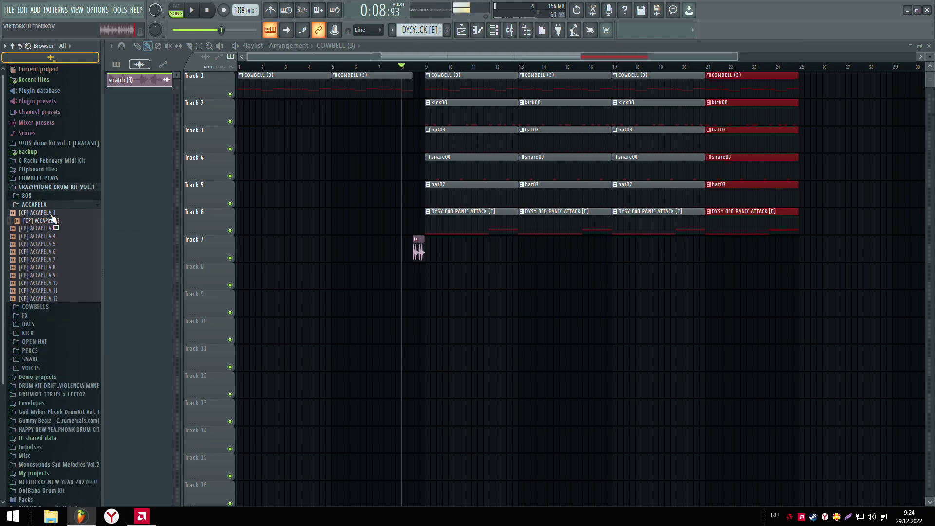
drag(52, 215, 426, 279)
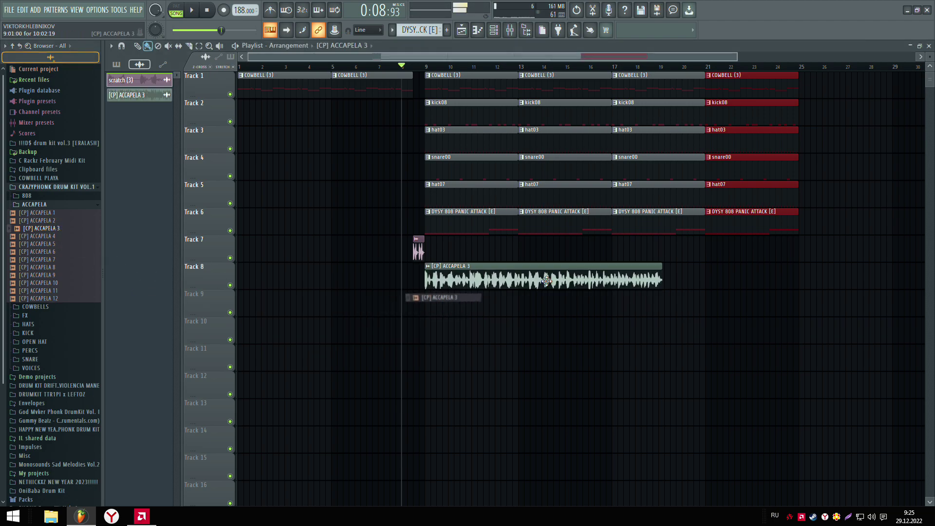
Move the [CP] ACCAPELA 3 clip to the start of bar 1 and solo track 8.
drag(547, 281, 359, 281)
right_click(230, 285)
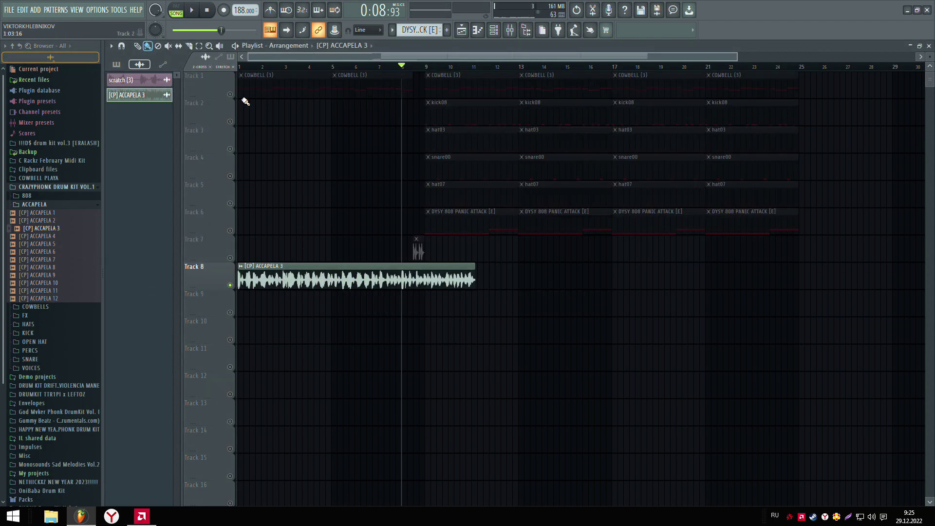
Stretch the [CP] ACCAPELA 3 clip to end exactly at bar 9, fine-tuning its end with snapping off before restoring Line snap.
drag(475, 286, 424, 238)
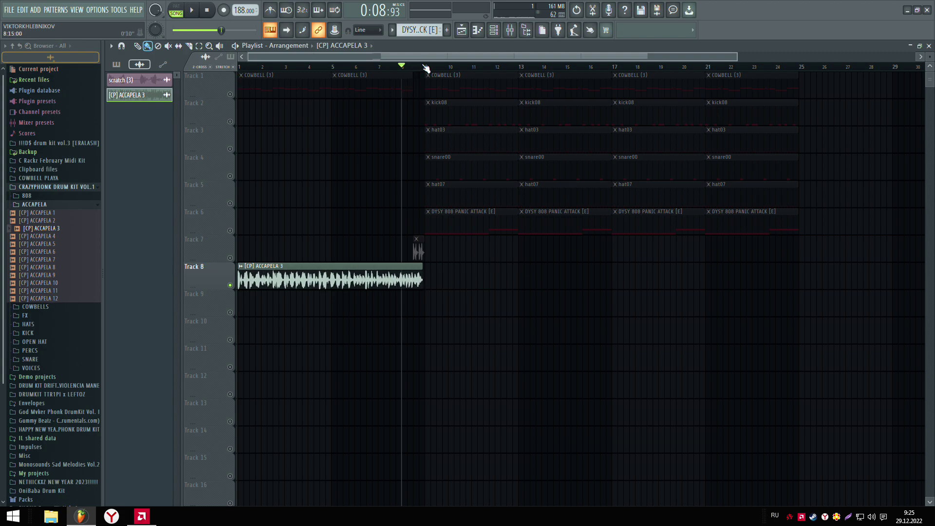
scroll(425, 69, up, 10)
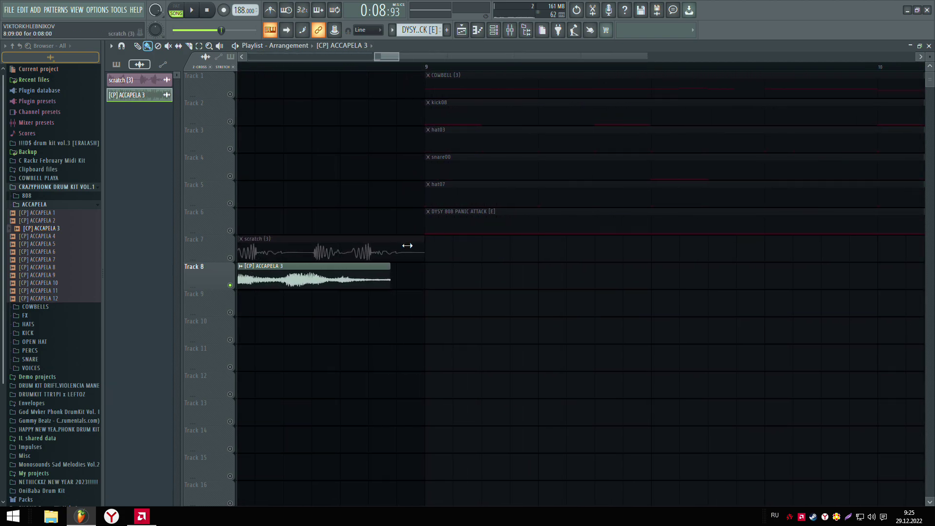
click(361, 30)
click(366, 64)
drag(389, 290, 418, 291)
click(360, 31)
click(366, 41)
Turn on the metronome and play the soloed acapella to check its timing.
click(270, 12)
key(space)
scroll(288, 78, down, 6)
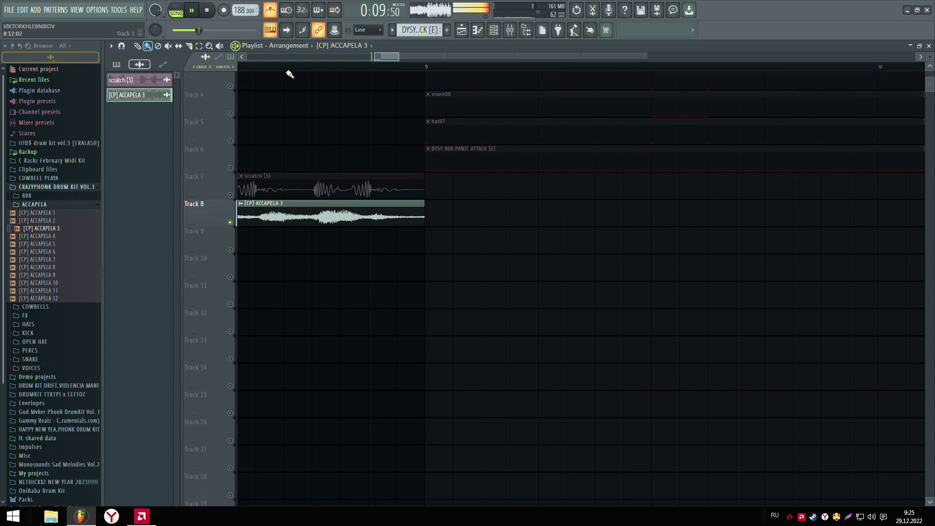
Move the [CP] ACCAPELA 3 clip on track 8 so that it starts at bar 9.
scroll(298, 68, down, 5)
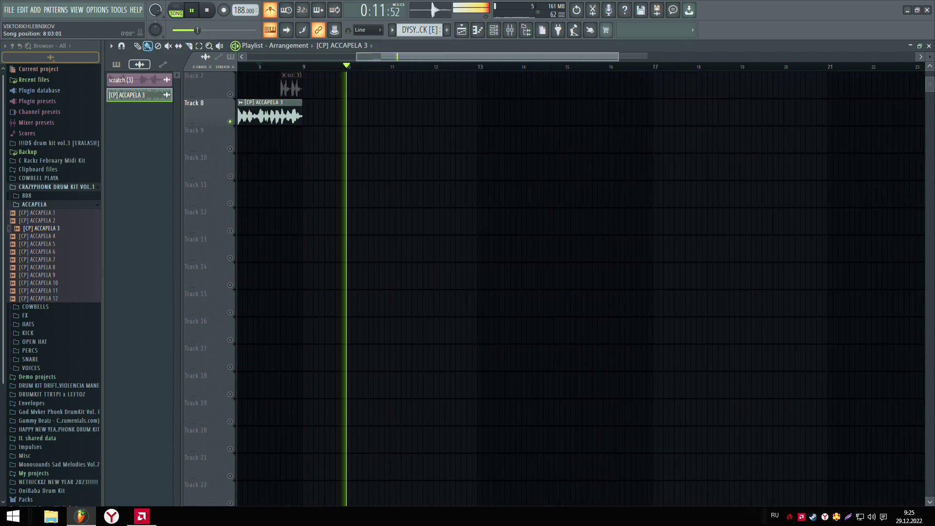
scroll(355, 78, down, 3)
scroll(353, 72, down, 5)
scroll(314, 194, up, 9)
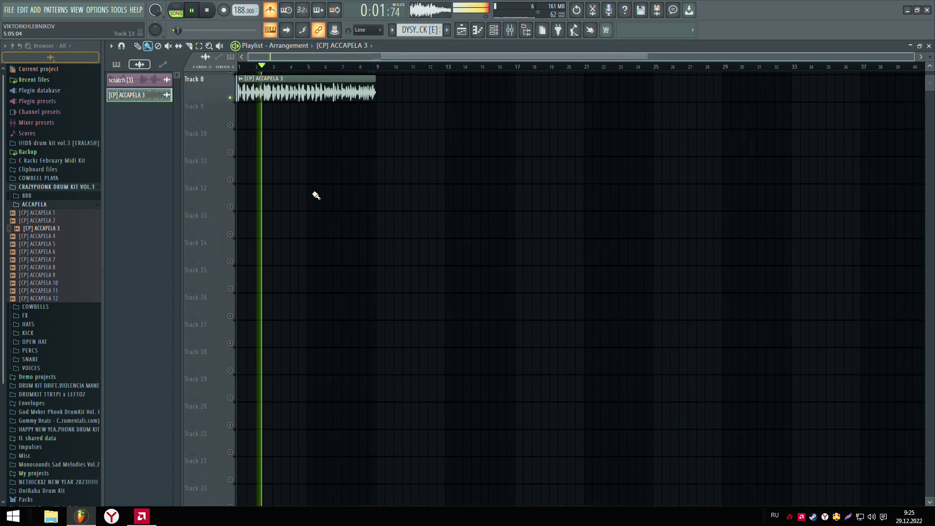
drag(300, 280, 438, 280)
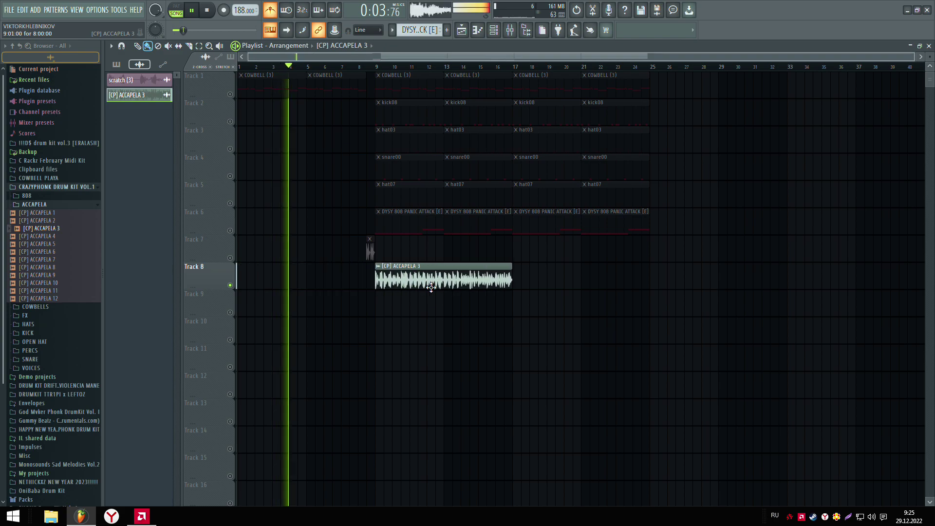
Unsolo track 8 so all playlist tracks play, and turn off the metronome.
right_click(231, 286)
drag(185, 30, 192, 30)
click(270, 10)
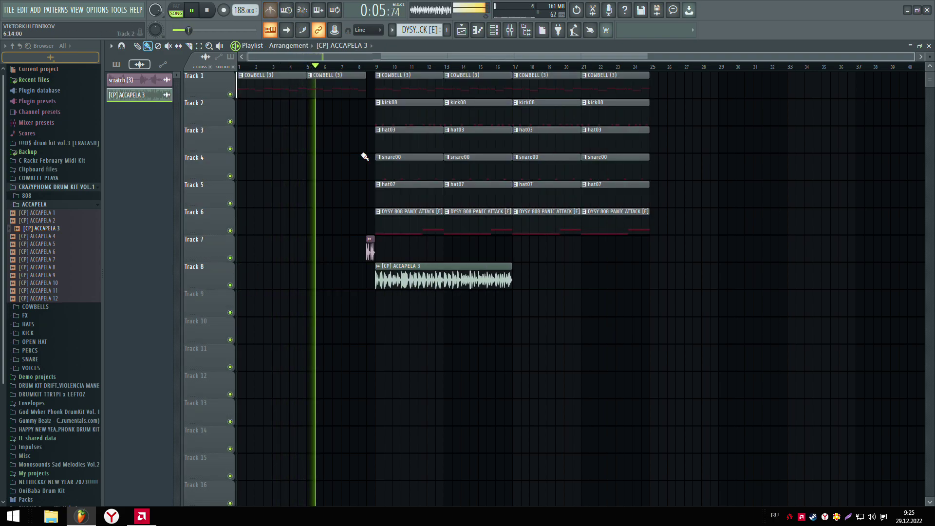
Route the [CP] ACCAPELA 3 clip to mixer track 7 and lower the Insert 7 fader.
double_click(390, 275)
drag(362, 157, 363, 142)
drag(420, 157, 421, 142)
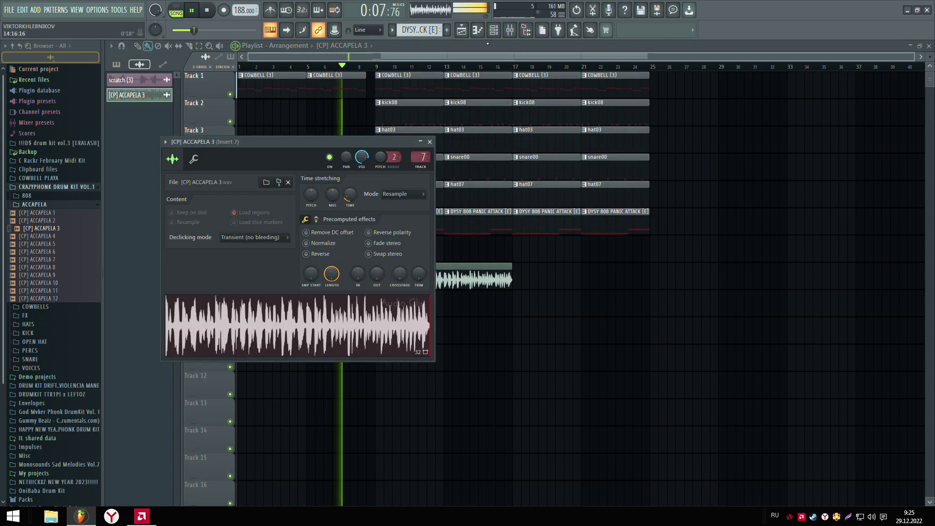
click(510, 30)
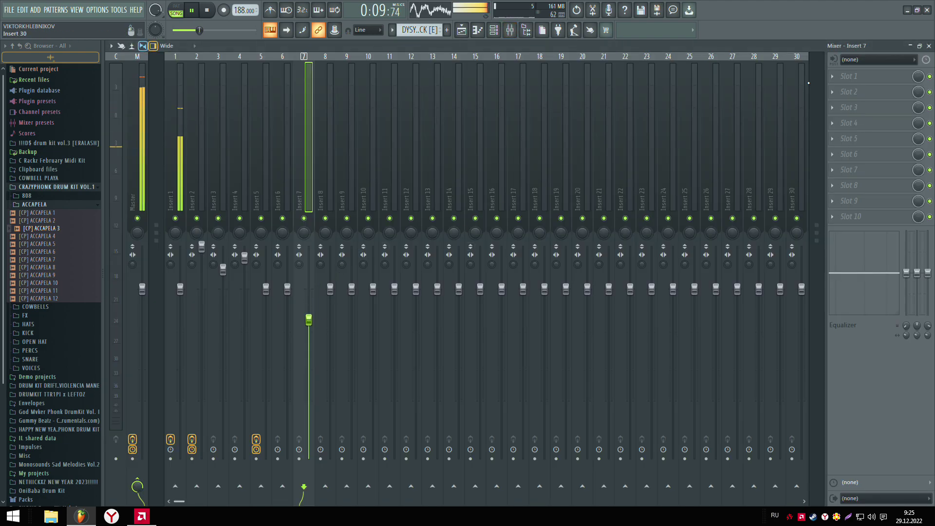
Add Fruity parametric EQ 2 with an adjusted low-frequency band and an Effector in Lo-fi mode to Insert 7.
click(876, 76)
click(702, 340)
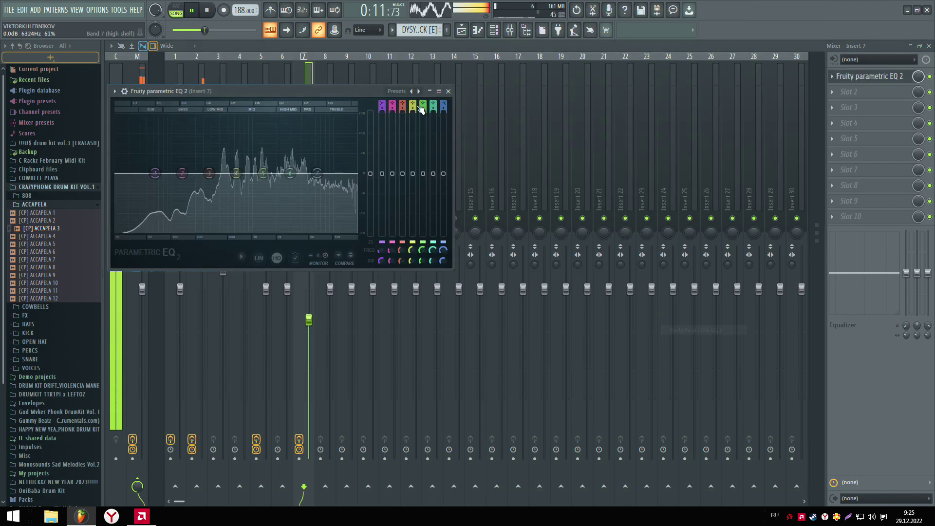
click(395, 91)
click(176, 174)
drag(175, 174, 232, 230)
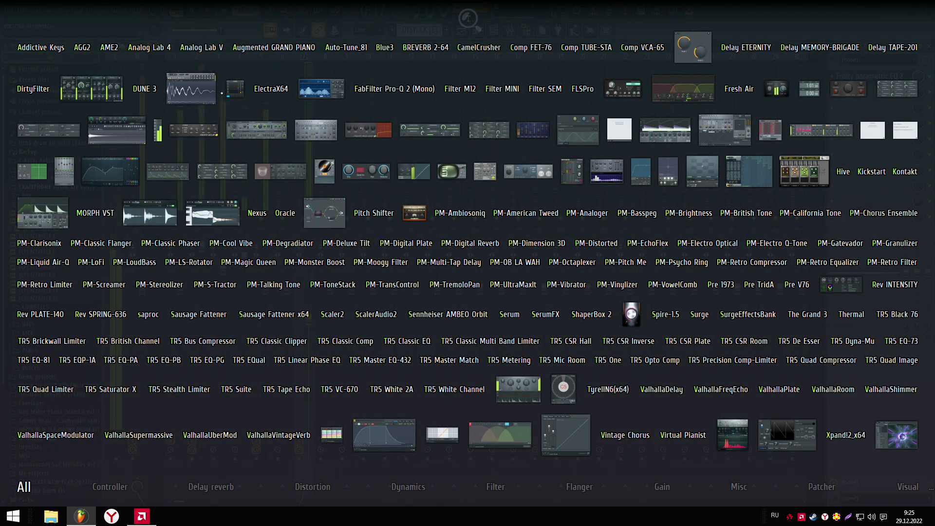
click(234, 87)
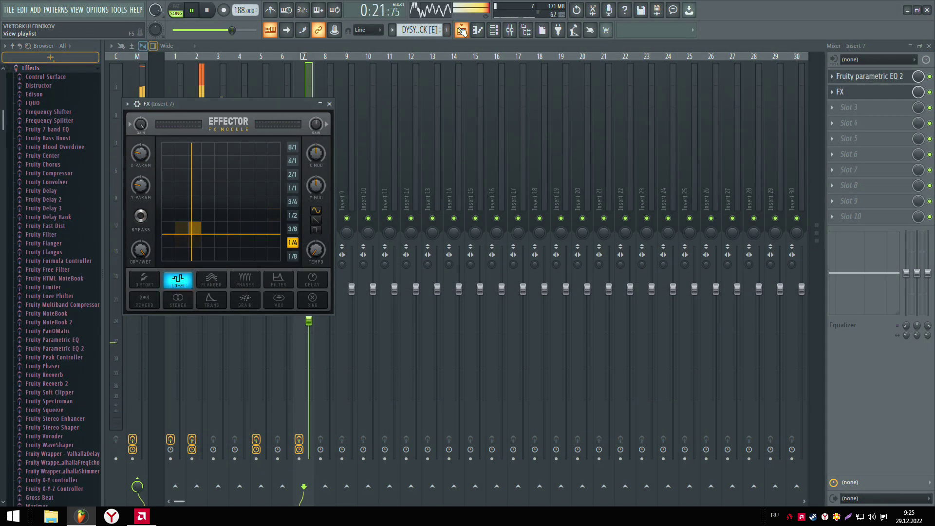
Duplicate the [CP] ACCAPELA 3 clip on track 8 so the copy runs from bar 17 to bar 25.
key(F5)
click(199, 46)
drag(489, 283, 462, 273)
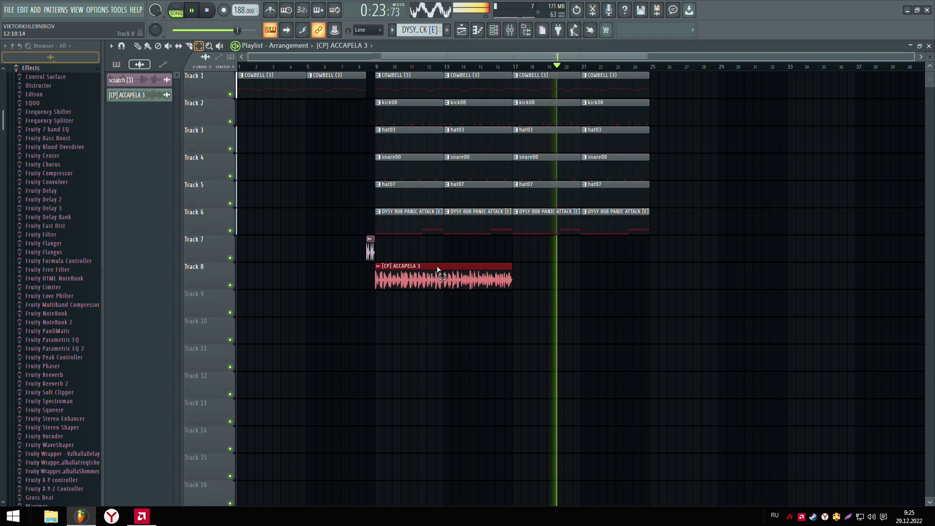
key(ctrl+b)
click(148, 47)
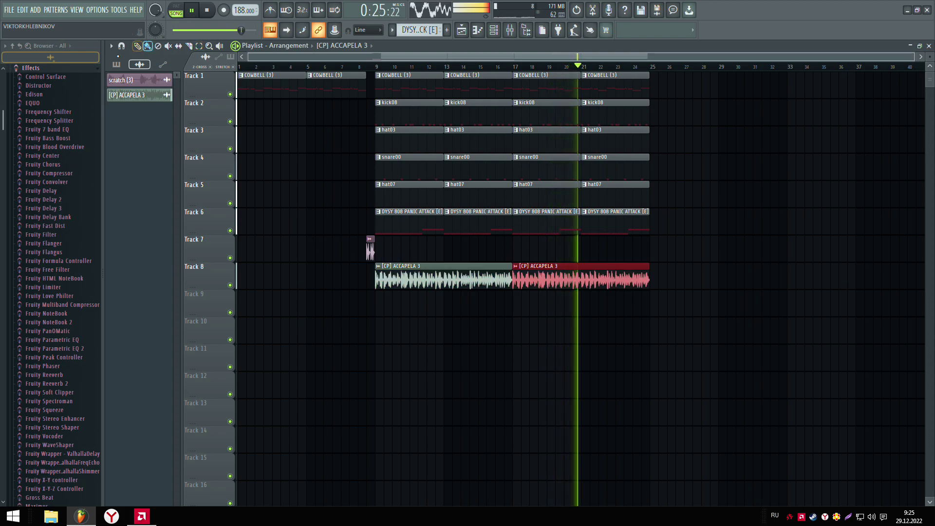
Audition the gunshot effects in the HAPPY NEW YEAR PHONK DRUM KIT and place GUNSHOT (4) on track 9 at bar 9.
click(57, 70)
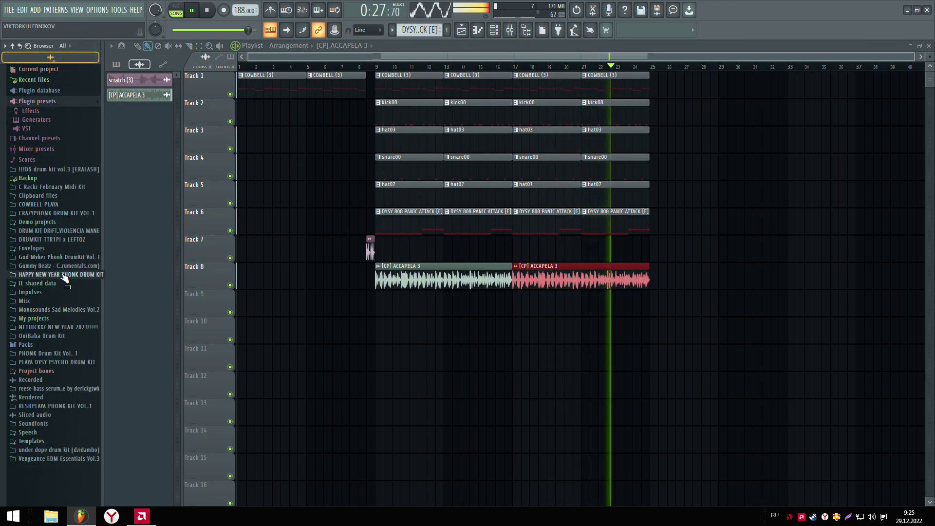
click(53, 274)
click(39, 258)
click(49, 283)
click(55, 292)
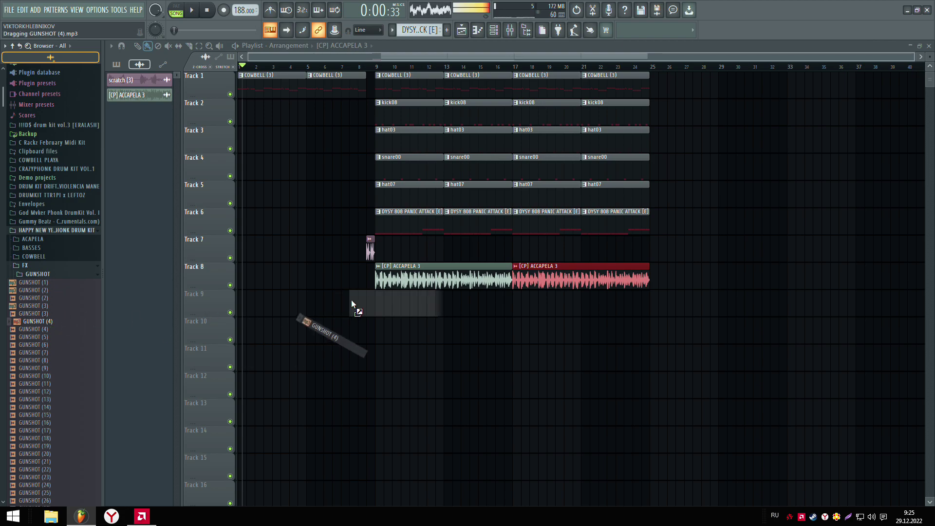
drag(408, 305, 407, 306)
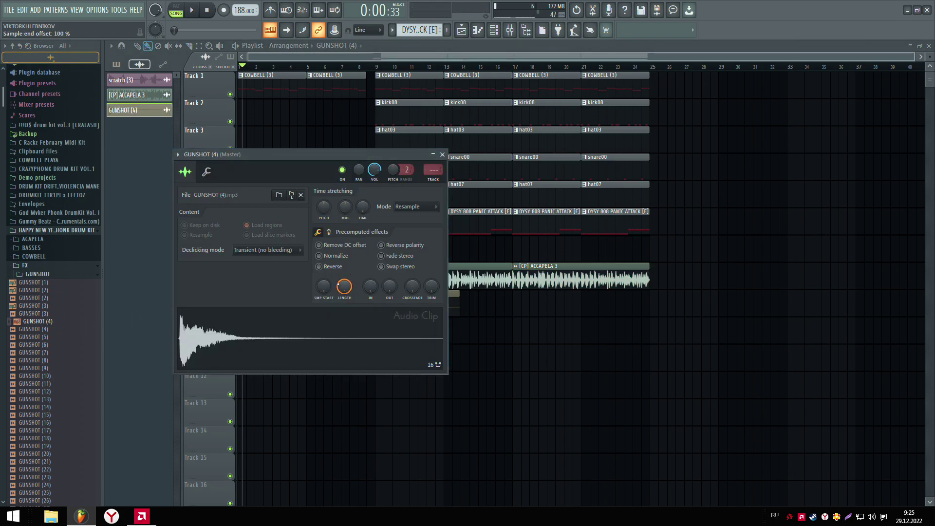
key(Escape)
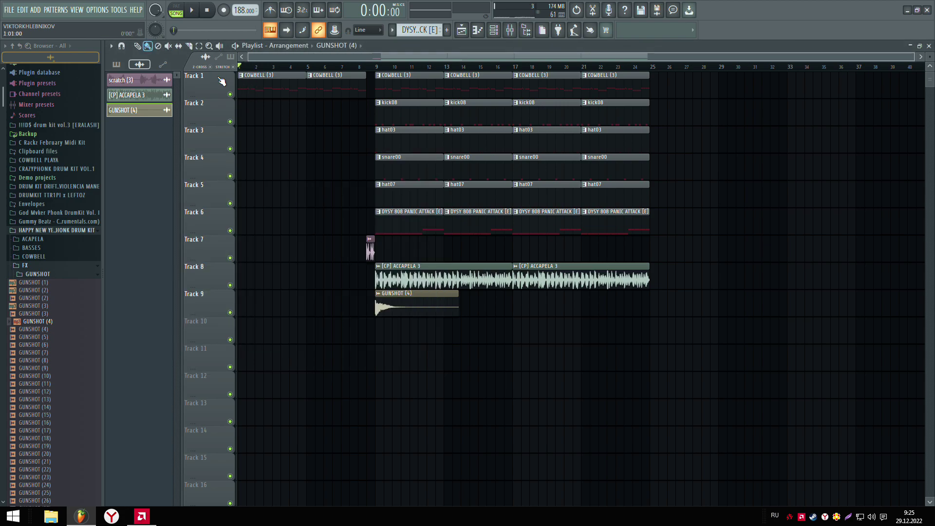
Add a second Fruity parametric EQ 2 in slot 4 of the Master and load the 40Hz + 18kHz cut preset.
click(510, 30)
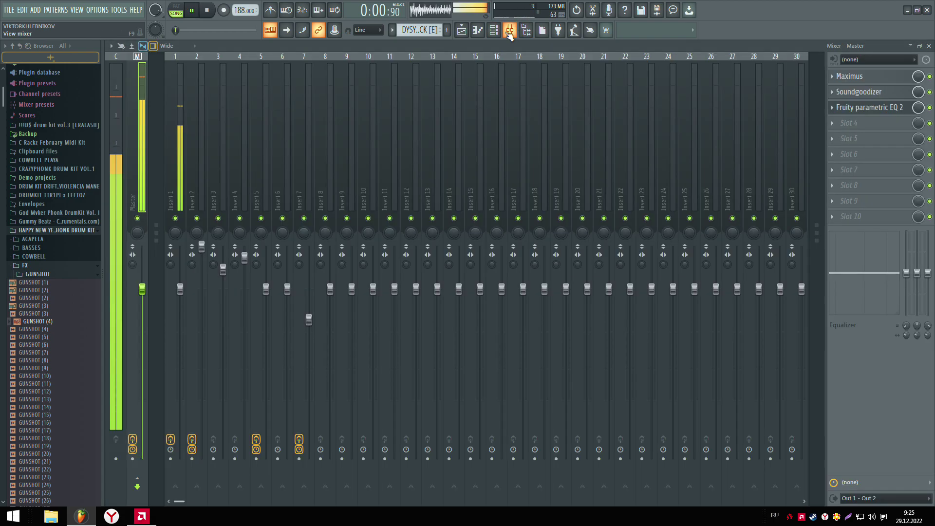
click(871, 132)
click(706, 329)
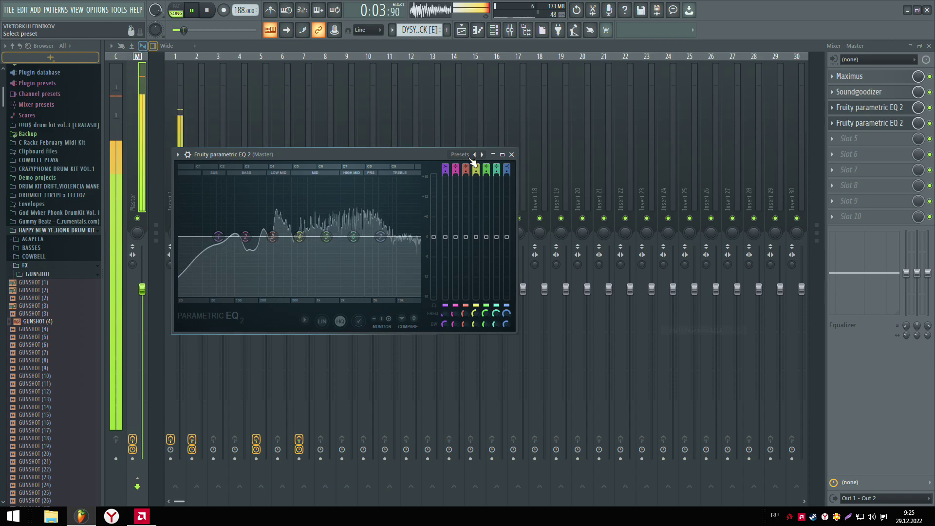
click(471, 156)
click(500, 208)
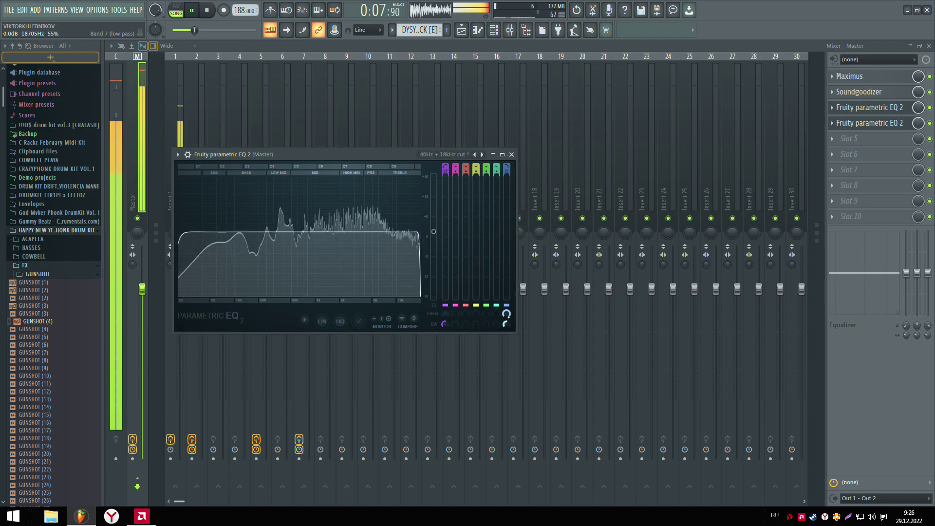
Create an automation clip for the new Master EQ's band 7 frequency, rising from minimum at bar 1 to full at bar 5.
right_click(506, 313)
click(525, 397)
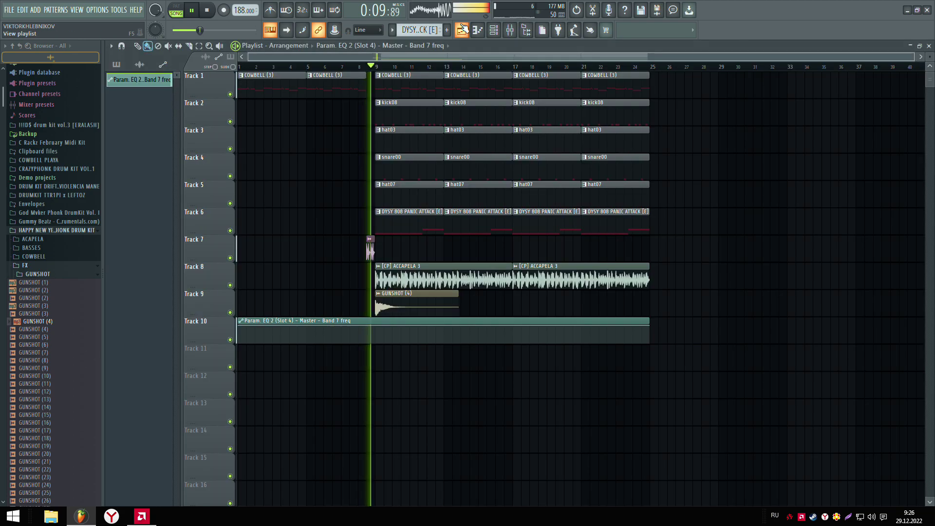
right_click(378, 325)
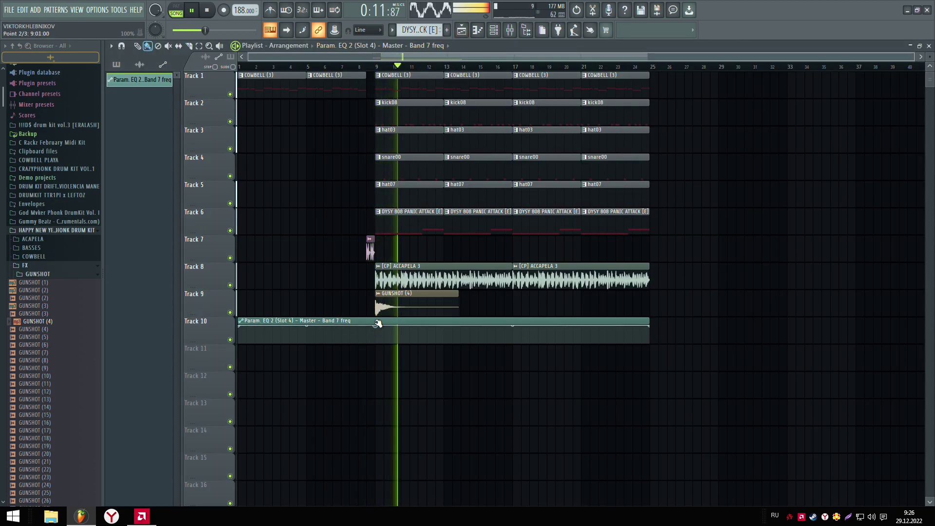
right_click(309, 334)
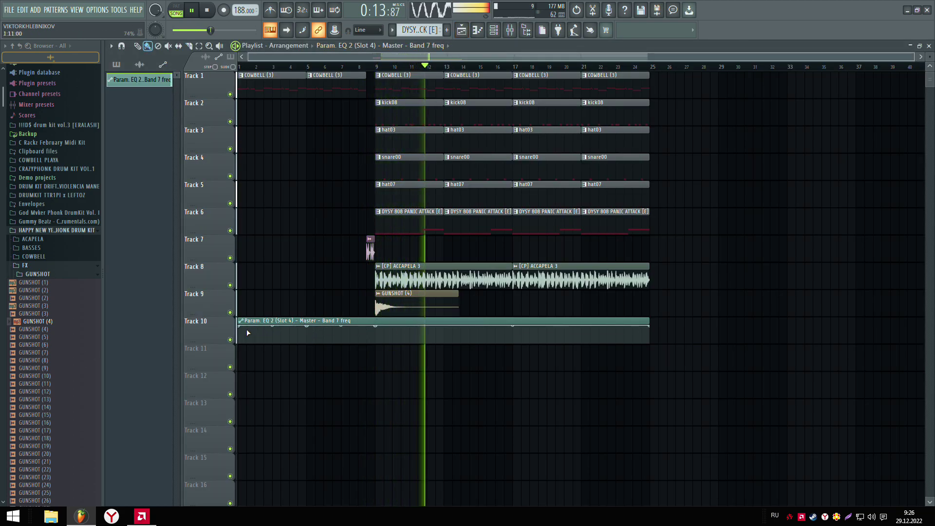
drag(239, 325, 243, 358)
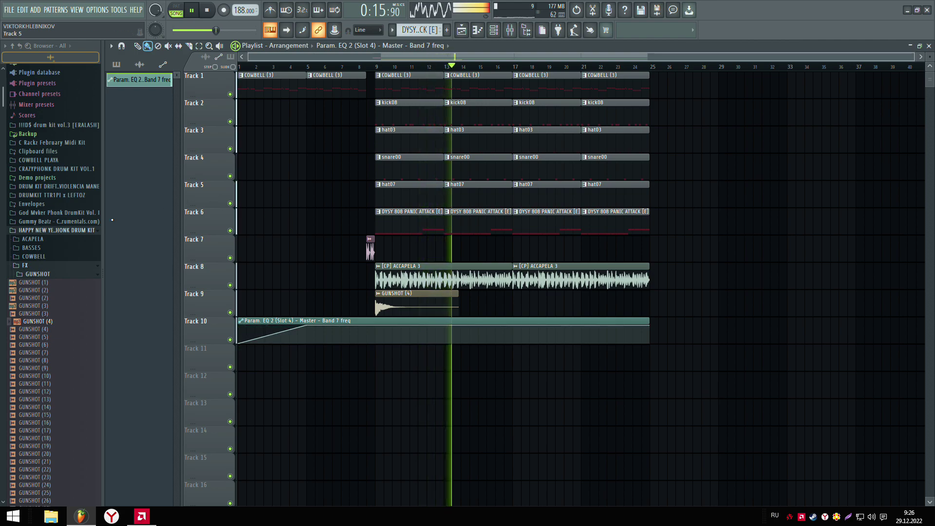
Collapse the drum kit folder in the browser and clone the DYSY 808 PANIC ATTACK [E] pattern.
click(55, 275)
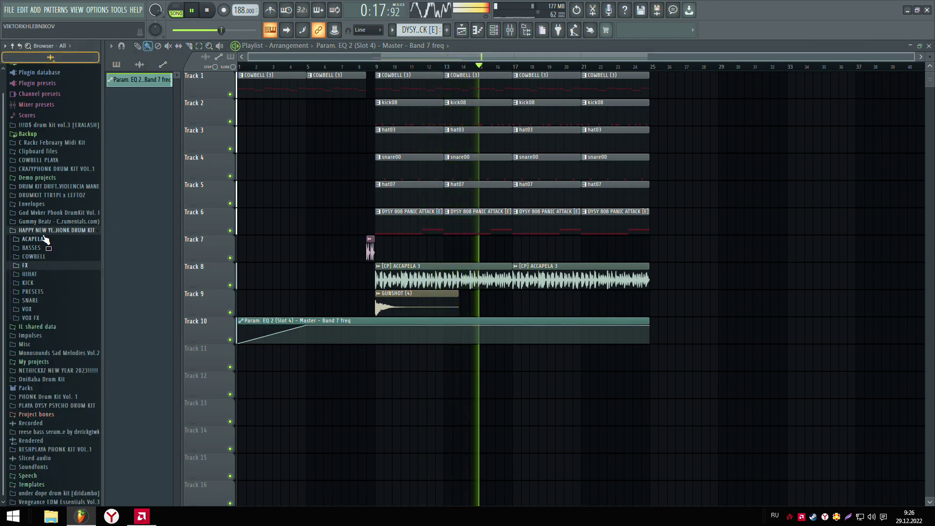
click(48, 230)
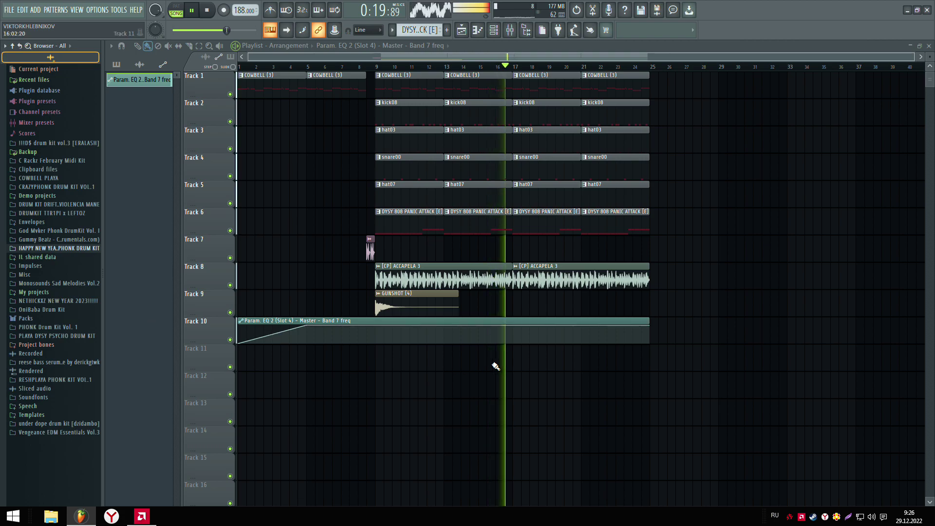
click(516, 95)
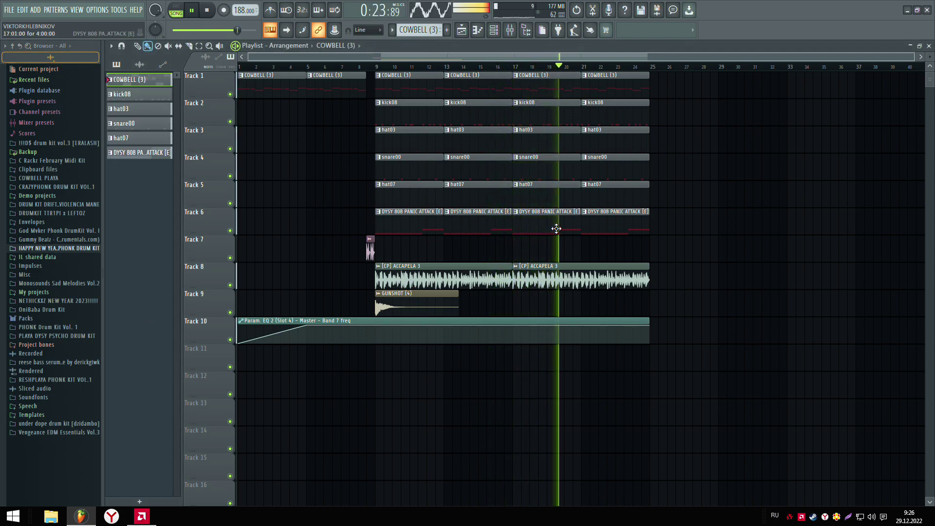
right_click(165, 80)
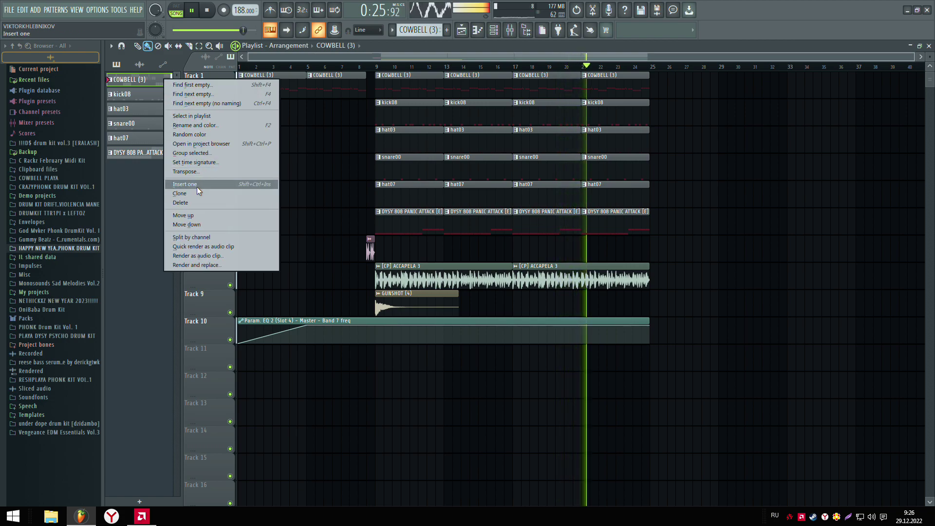
click(141, 152)
right_click(142, 151)
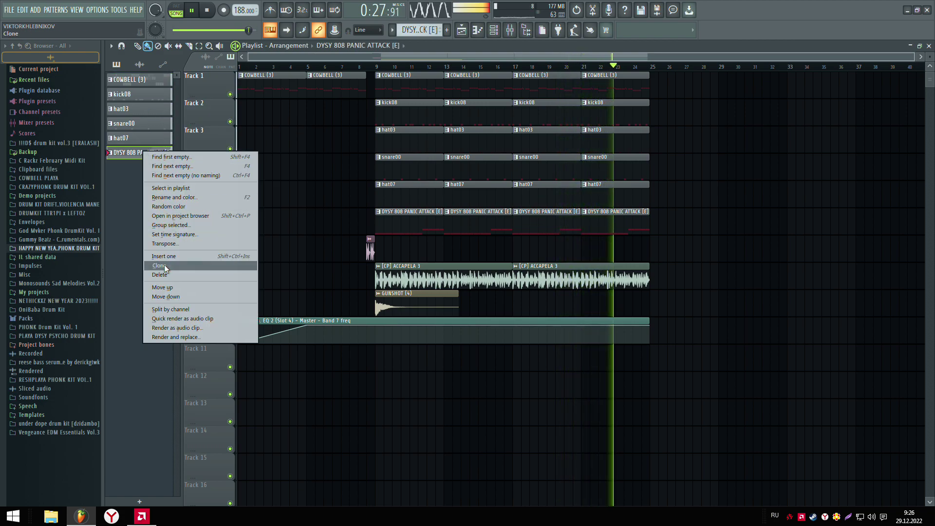
click(165, 267)
Add slide notes to the cloned 808 pattern: C6 on the last beat of bar 4 and D#6 on beat 3 of bar 3.
double_click(147, 169)
click(177, 12)
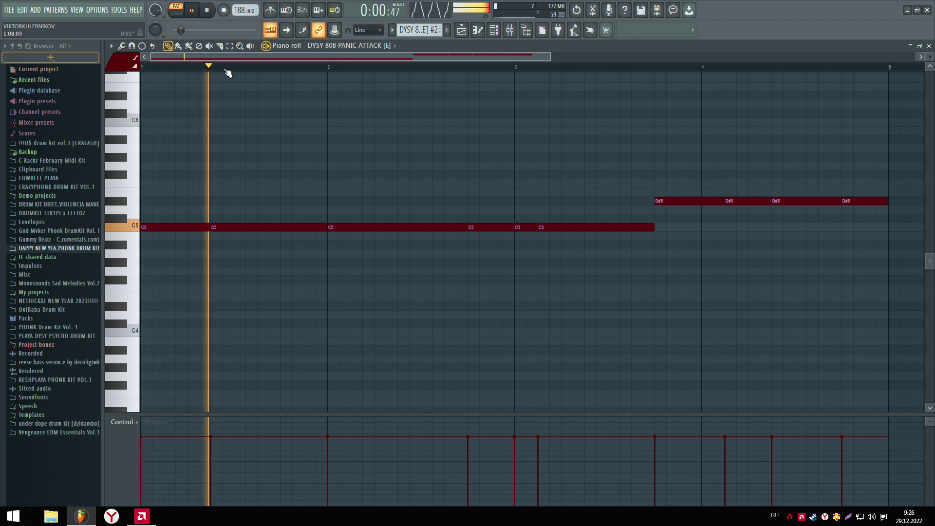
scroll(227, 72, down, 4)
click(136, 58)
click(510, 122)
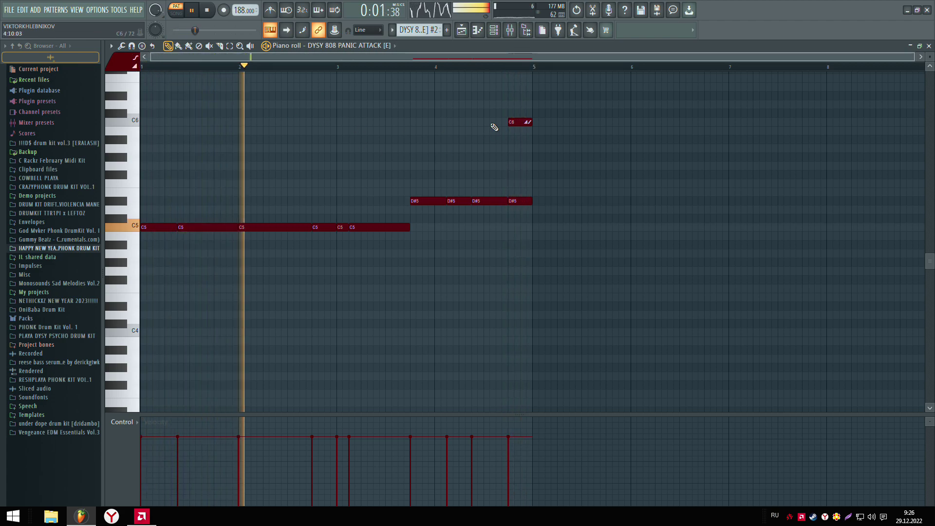
click(393, 96)
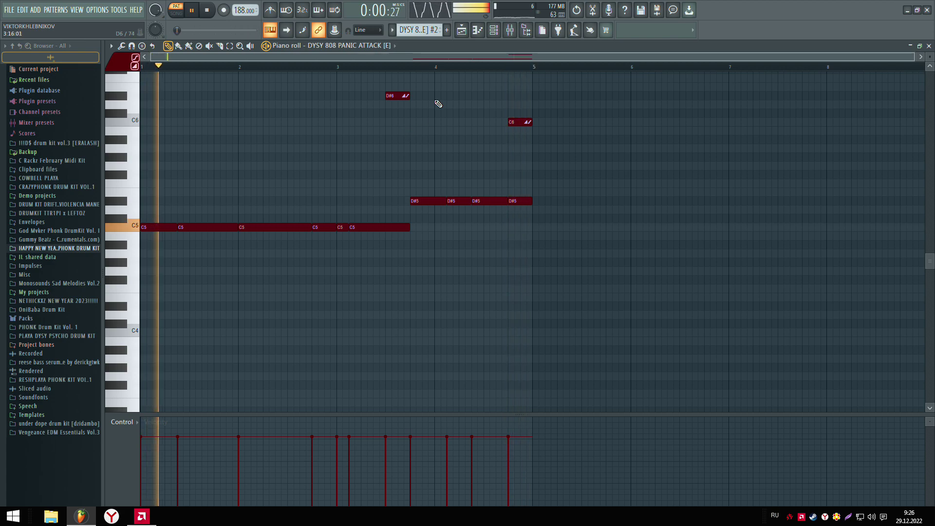
Replace the 808 clip at bar 17 on track 6 with the cloned pattern and play the song from about bar 8.
key(F5)
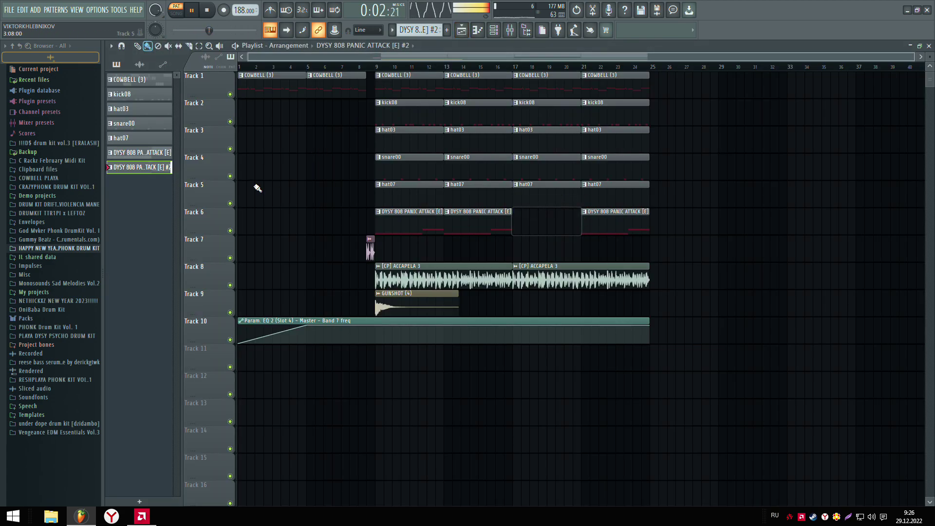
drag(508, 253, 539, 215)
click(361, 67)
Raise the cowbell's Insert 1 volume to 112% and lift the acapella's Insert 7 fader slightly.
click(489, 84)
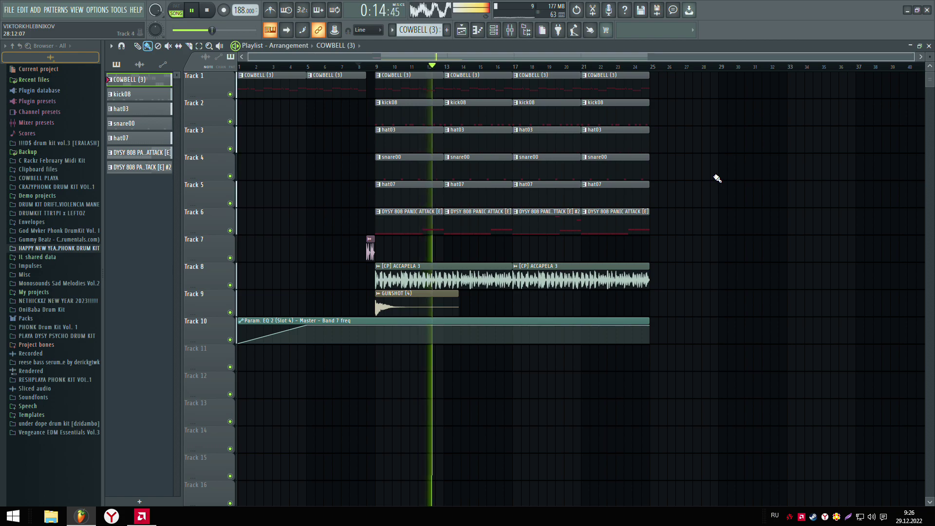
key(F9)
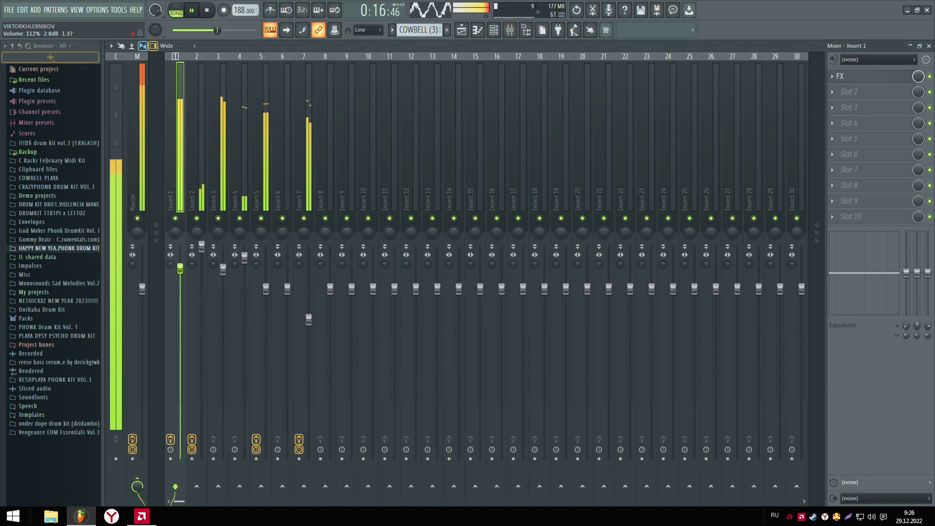
click(462, 30)
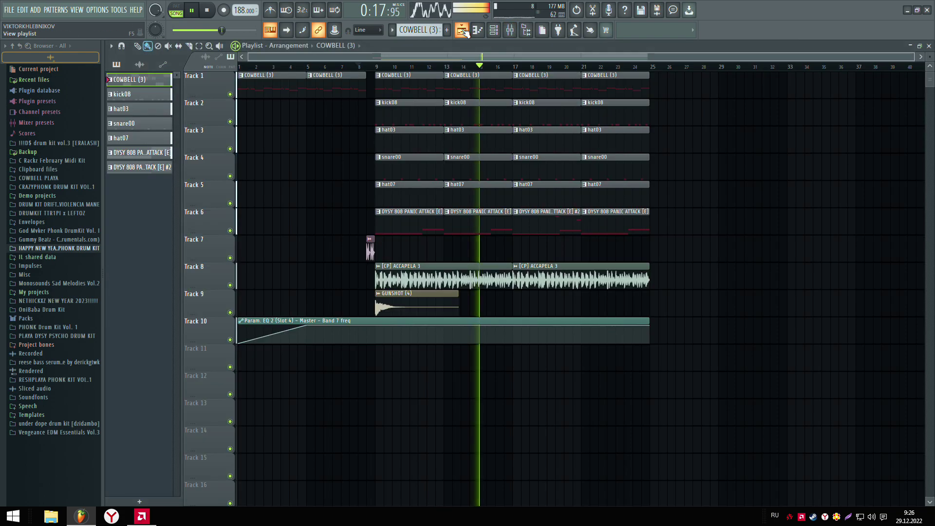
click(510, 30)
drag(312, 318, 312, 306)
click(469, 31)
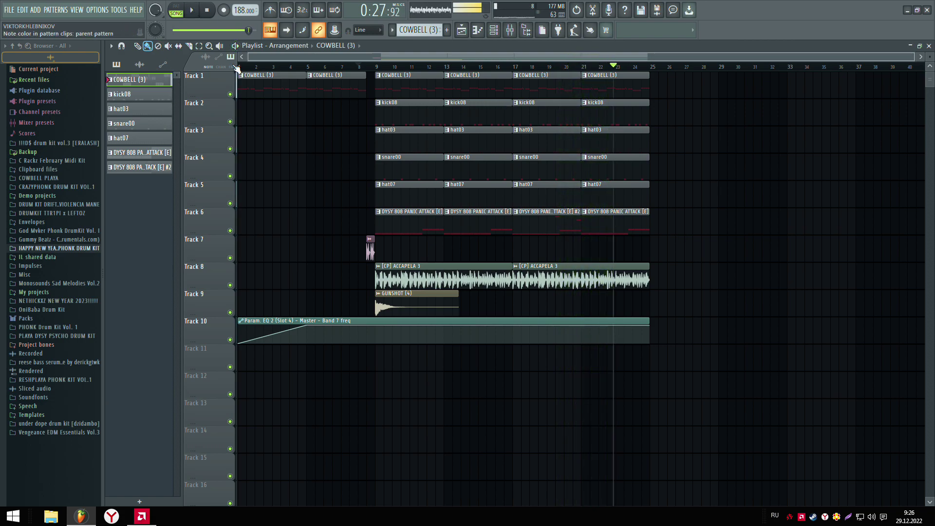
Duplicate the track 1–8 clips of bars 17–25 to bars 25–33, keeping only the cowbell in bars 25–29.
drag(695, 295, 565, 73)
key(ctrl+b)
drag(661, 104, 731, 284)
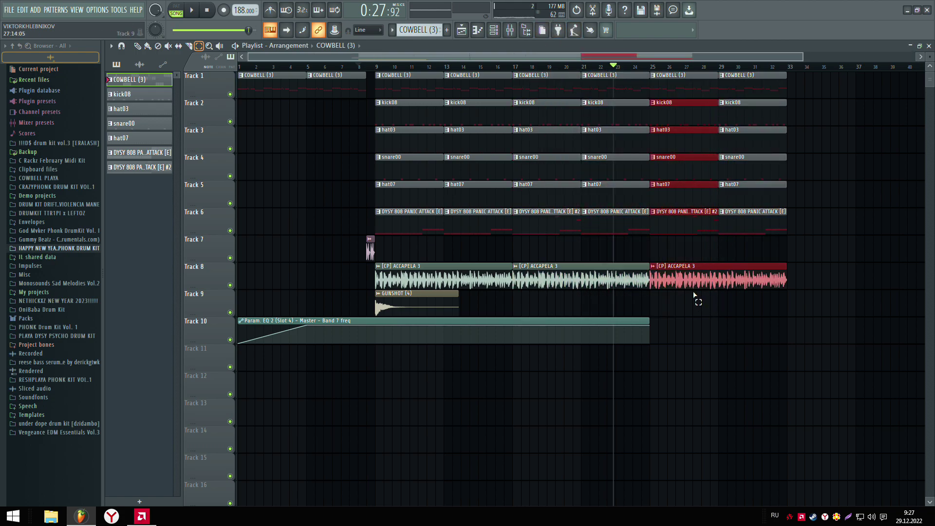
key(Delete)
click(148, 47)
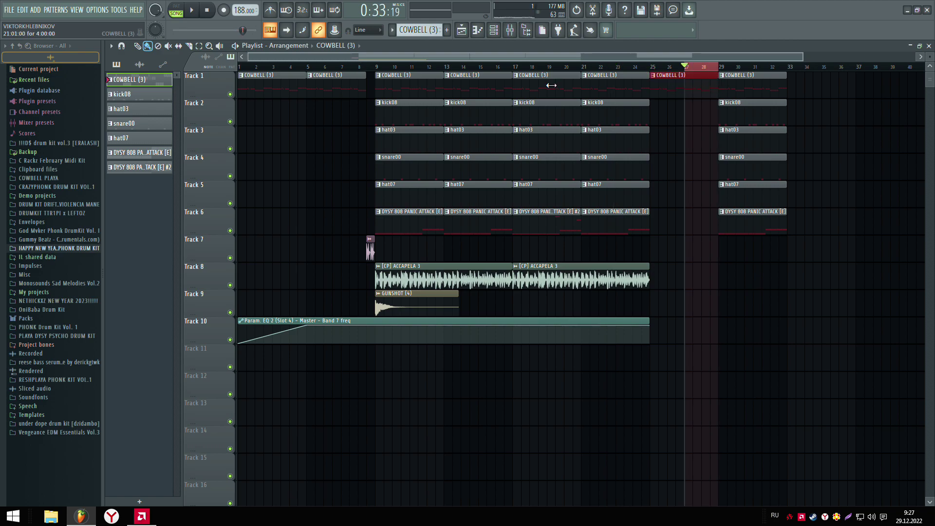
Create a tempo automation clip over bars 27–29, slope it down to about 114 BPM, and play the song from just before it.
right_click(243, 9)
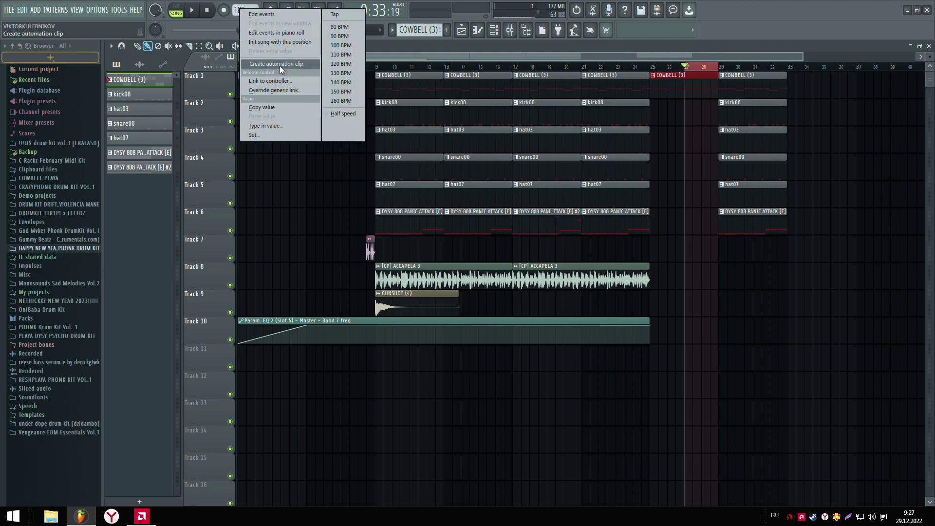
click(280, 66)
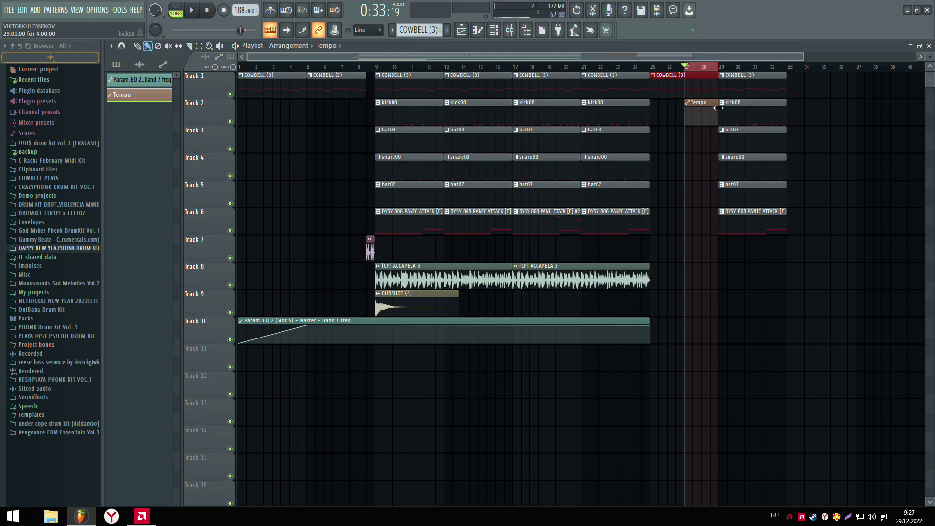
drag(718, 111, 719, 117)
click(677, 67)
key(space)
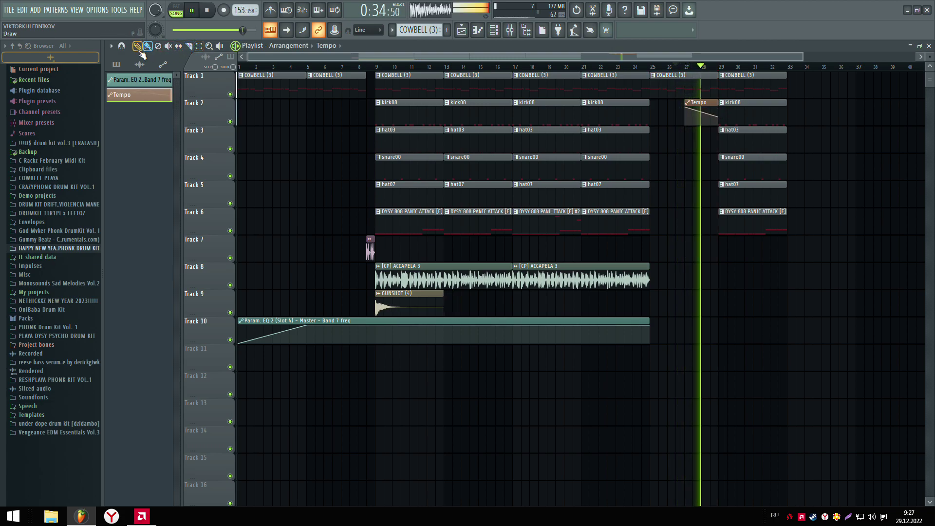
Duplicate the cowbell, drum and 808 clips of bars 29–33 three times to fill the arrangement up to bar 45.
click(199, 46)
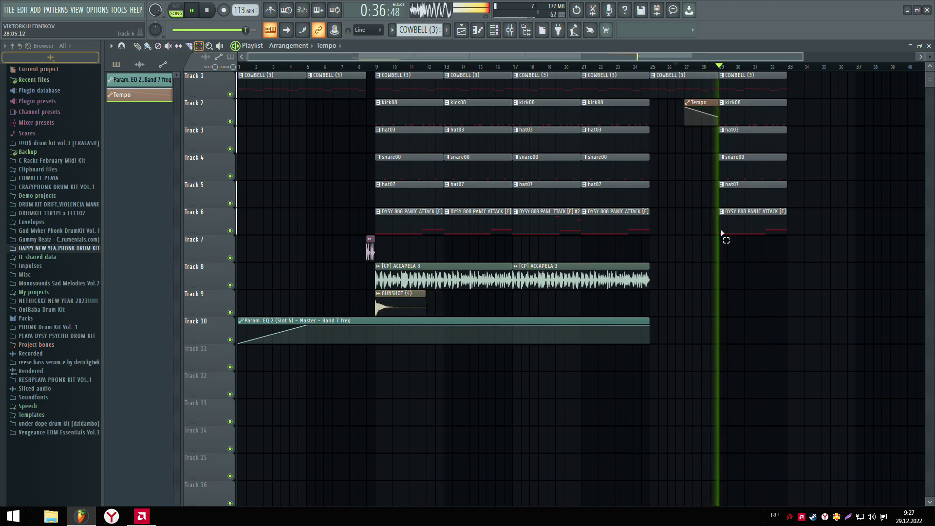
drag(812, 251, 727, 73)
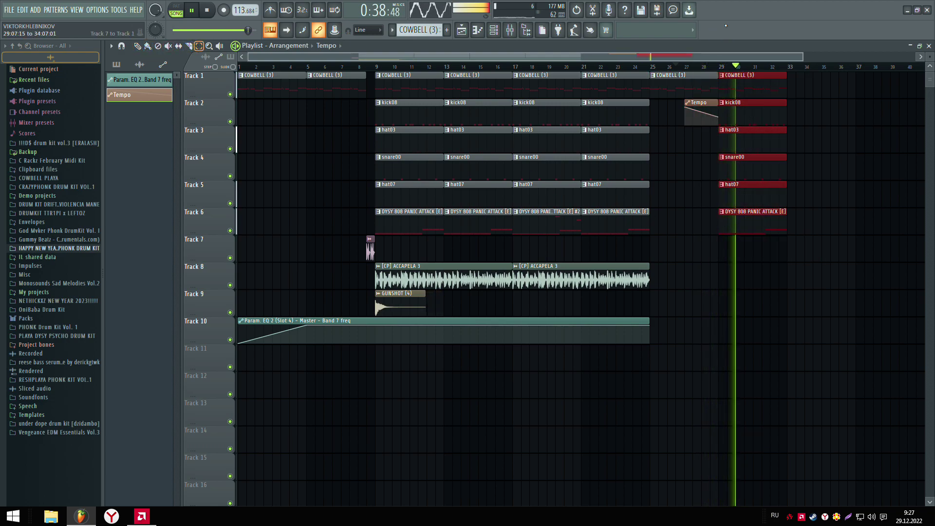
key(ctrl+b)
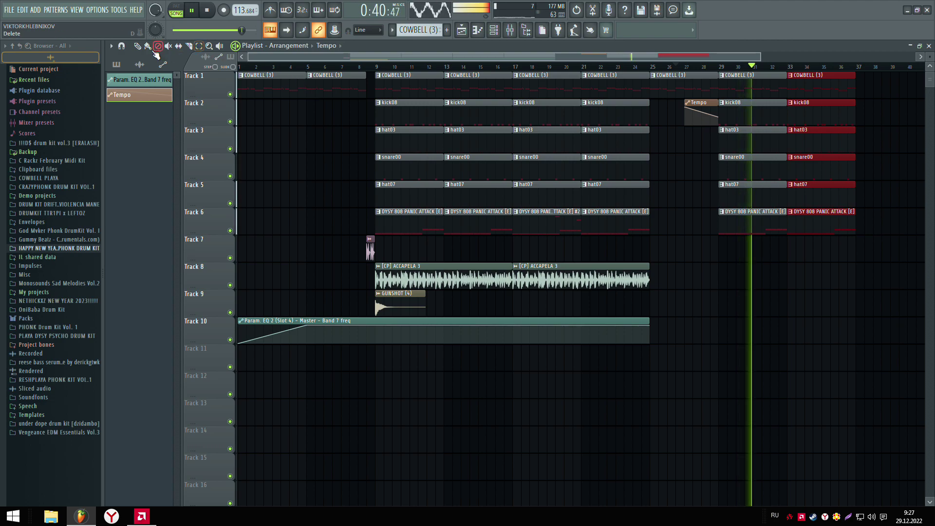
key(ctrl+b)
key(ctrl+b)
Place a copy of the acapella clip on track 8 at bar 37.
drag(575, 233, 448, 283)
click(458, 282)
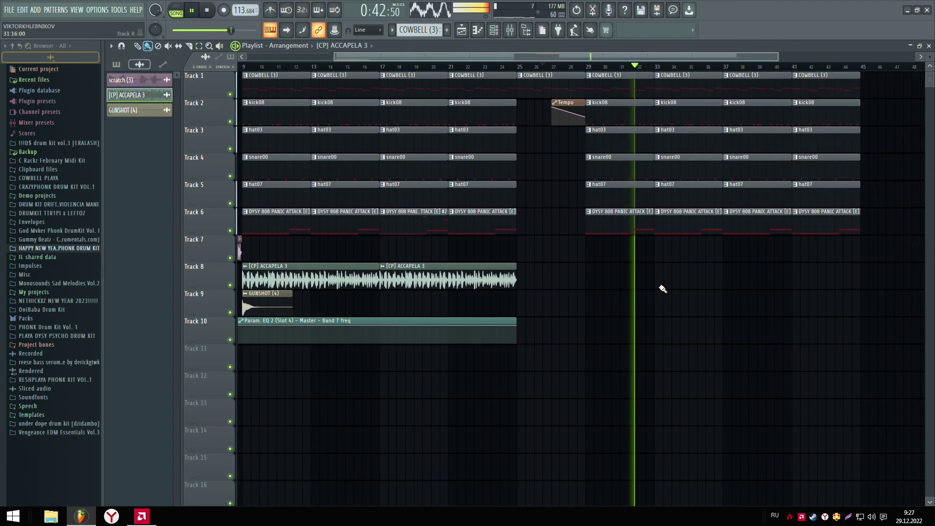
click(729, 288)
scroll(672, 137, down, 2)
drag(753, 84, 666, 37)
scroll(494, 169, up, 2)
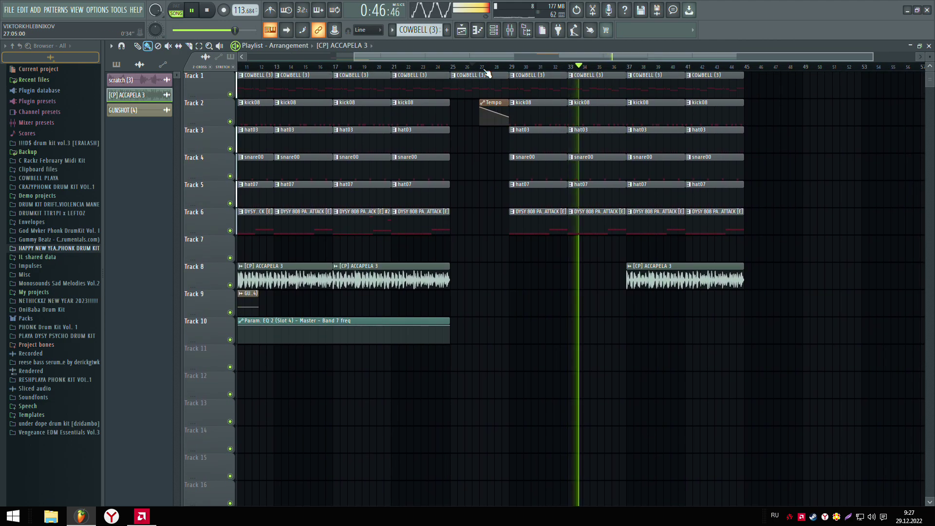
Add gunshot clips on track 9 at bars 25 and 29.
scroll(488, 74, down, 2)
click(343, 306)
click(571, 307)
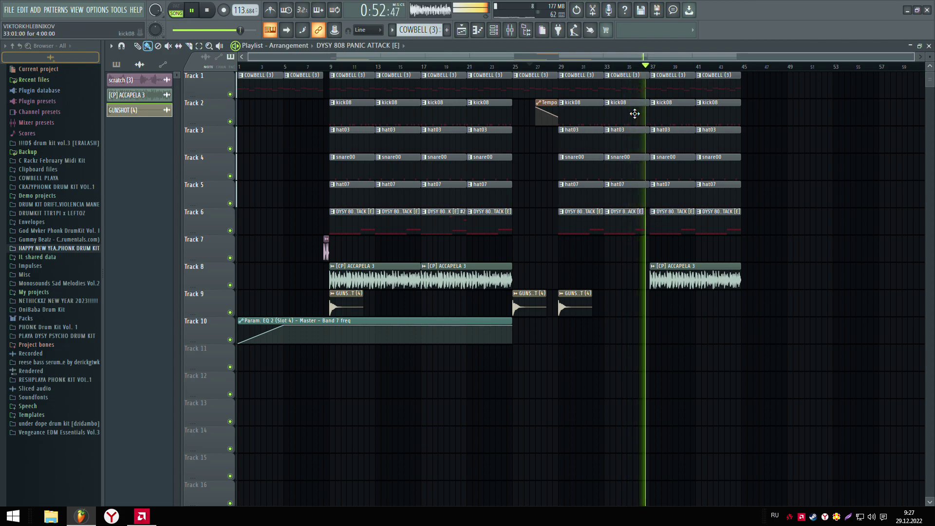
Fill the track 6 gap in the second half of bar 36 with a short kick08 pattern slice.
click(635, 113)
scroll(653, 67, up, 6)
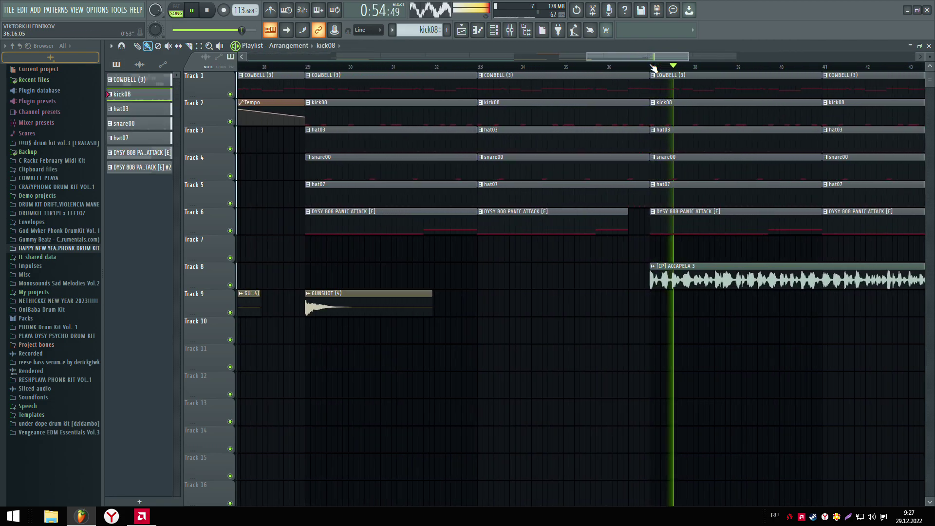
click(569, 297)
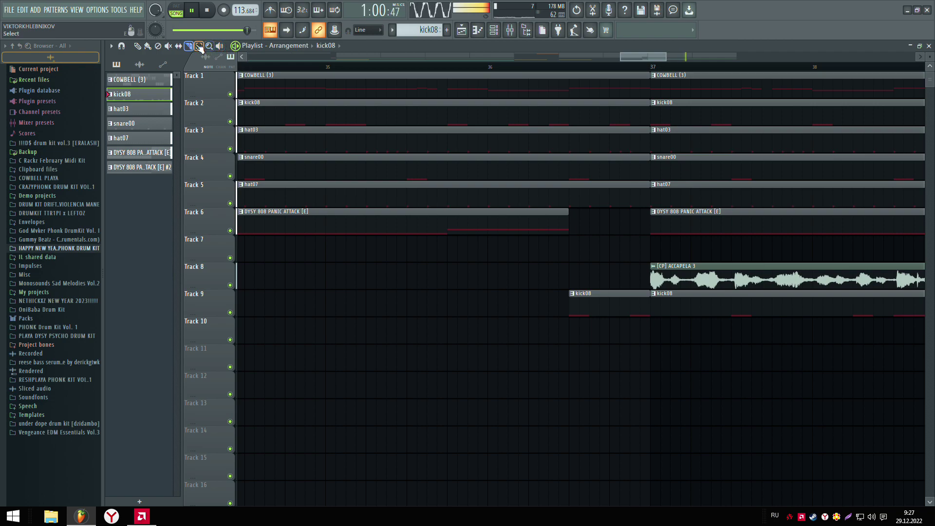
right_click(681, 305)
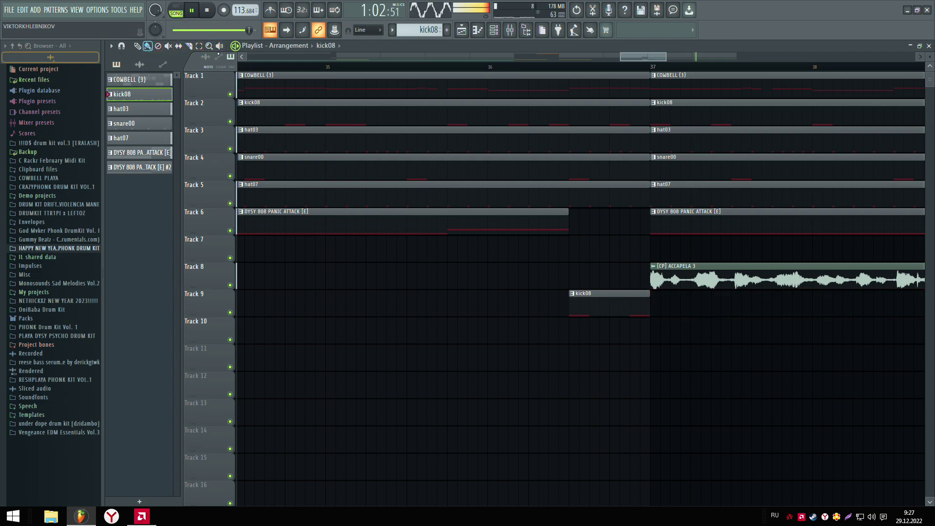
click(441, 69)
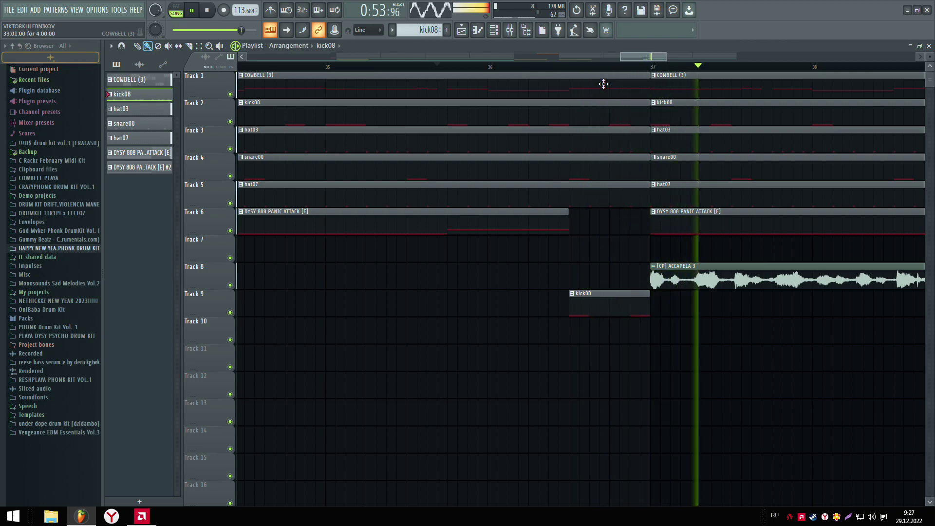
scroll(603, 68, down, 2)
scroll(603, 68, down, 3)
drag(601, 295, 601, 214)
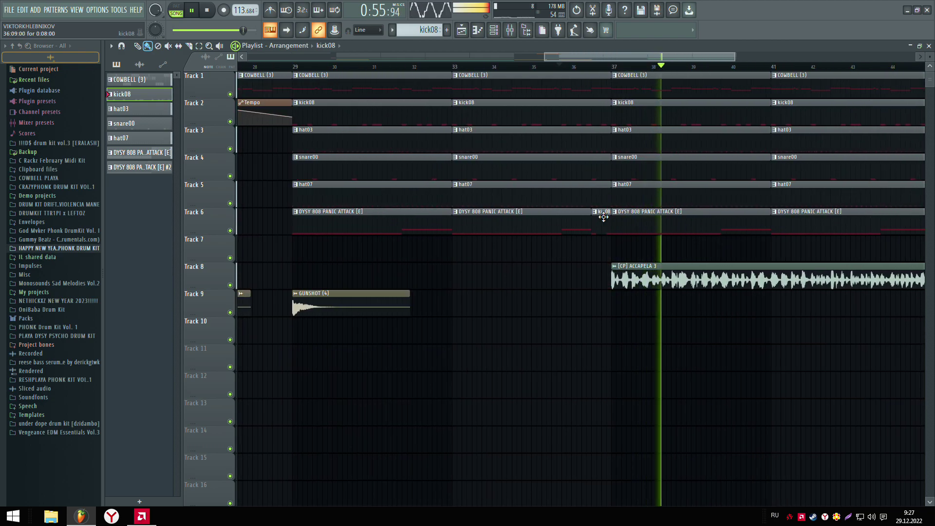
Add a gunshot clip on track 9 at bar 37.
click(387, 296)
click(610, 311)
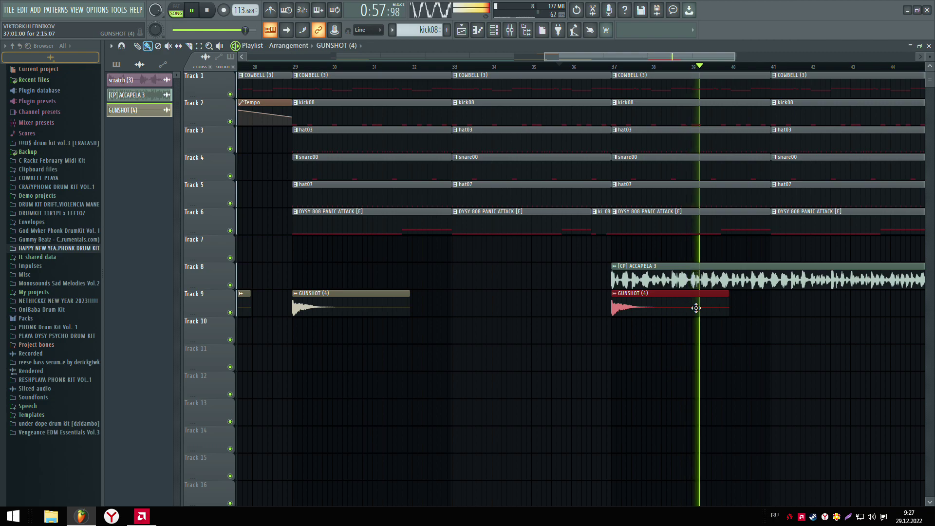
click(755, 313)
click(762, 329)
mouse_move(784, 330)
mouse_down()
mouse_move(779, 324)
mouse_move(797, 329)
mouse_up()
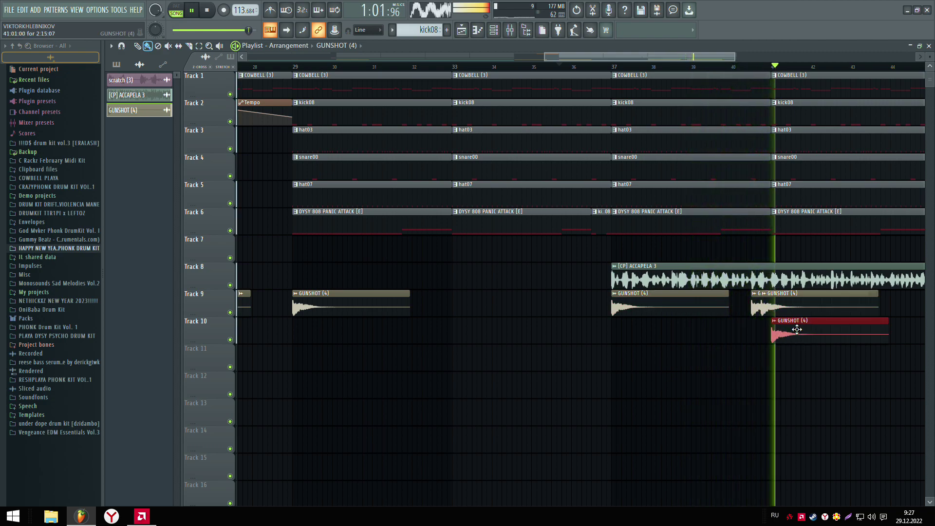
scroll(729, 77, down, 4)
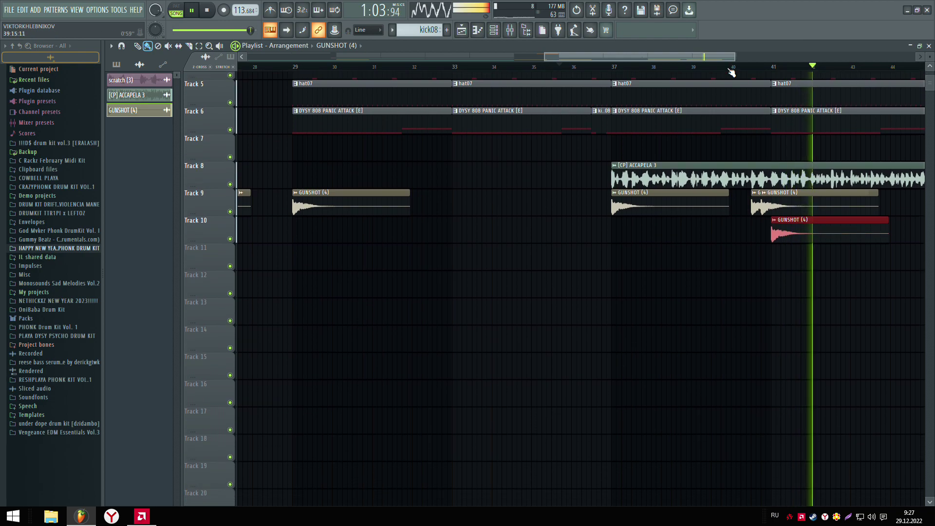
scroll(730, 67, down, 3)
right_click(772, 223)
right_click(744, 192)
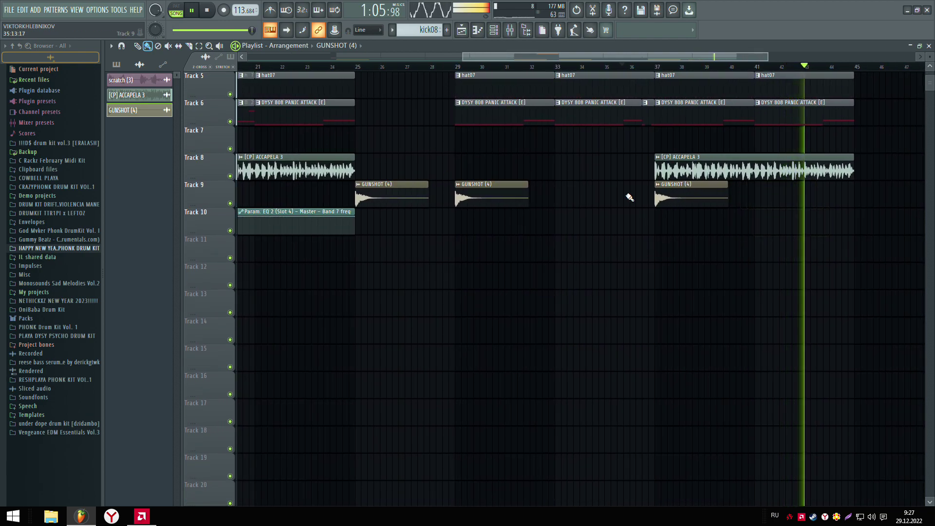
Clone the GUNSHOT (4) audio clip, place the clone on track 9 midway through bar 40, and lower its channel volume to 56%.
right_click(128, 113)
click(168, 196)
drag(146, 125, 747, 200)
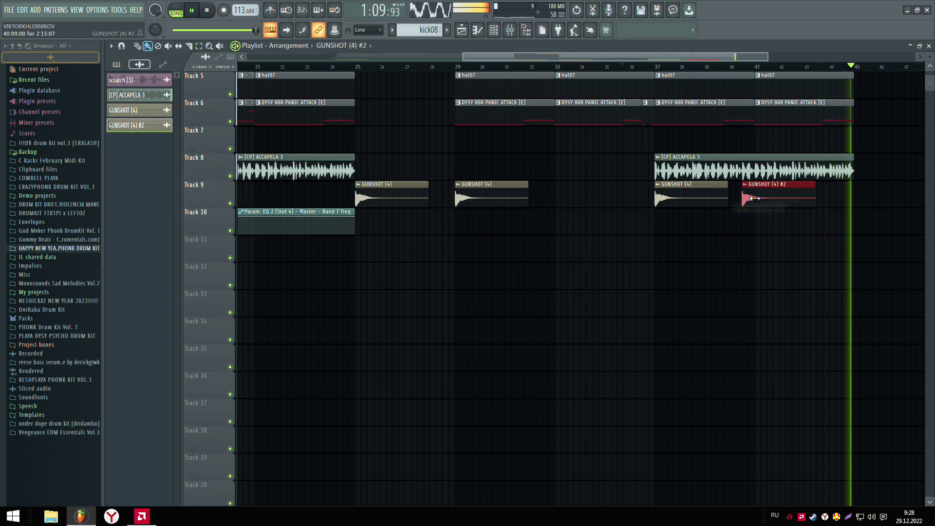
double_click(748, 200)
drag(405, 182, 405, 187)
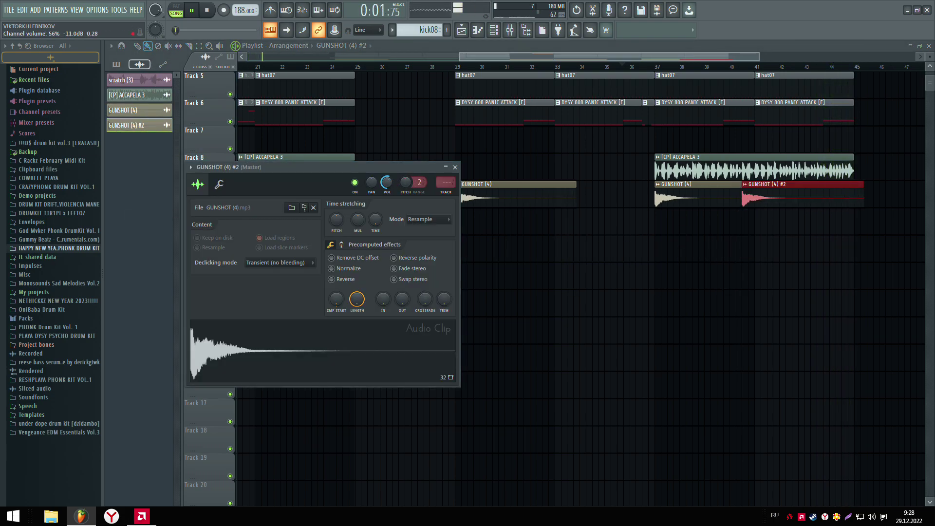
Add further cloned gunshot clips on track 9 to form a rapid burst leading into bar 41.
click(785, 195)
click(751, 225)
drag(779, 224, 807, 192)
click(765, 222)
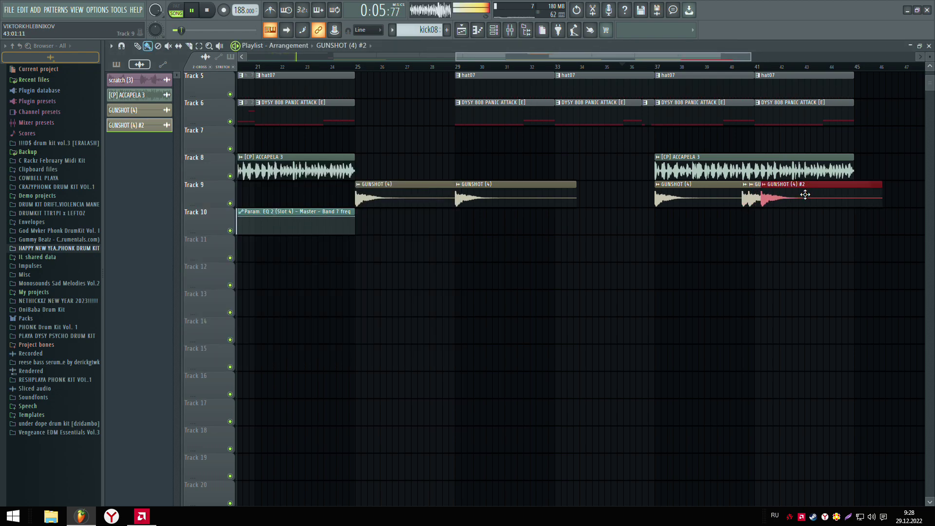
scroll(599, 228, up, 4)
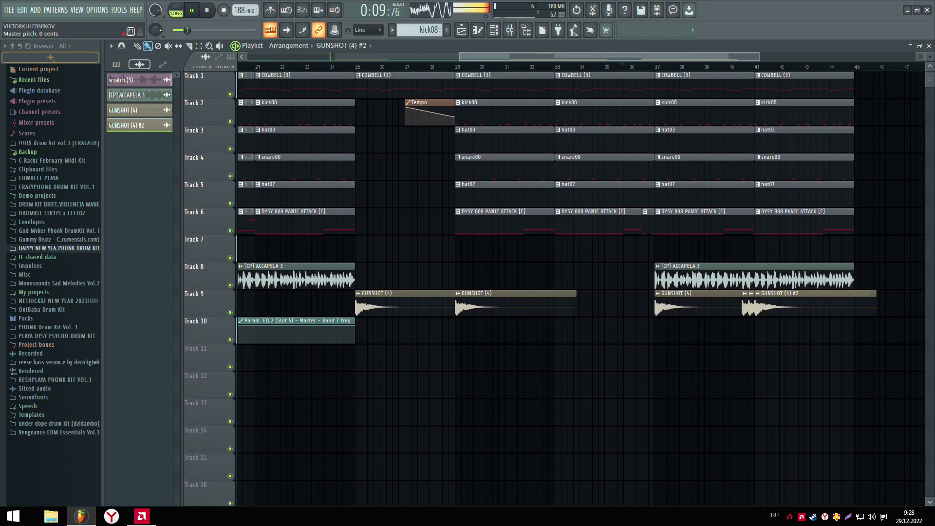
Create a master pitch automation clip over bars 27–29, slope it slightly downward, and play the transition.
drag(414, 70, 445, 71)
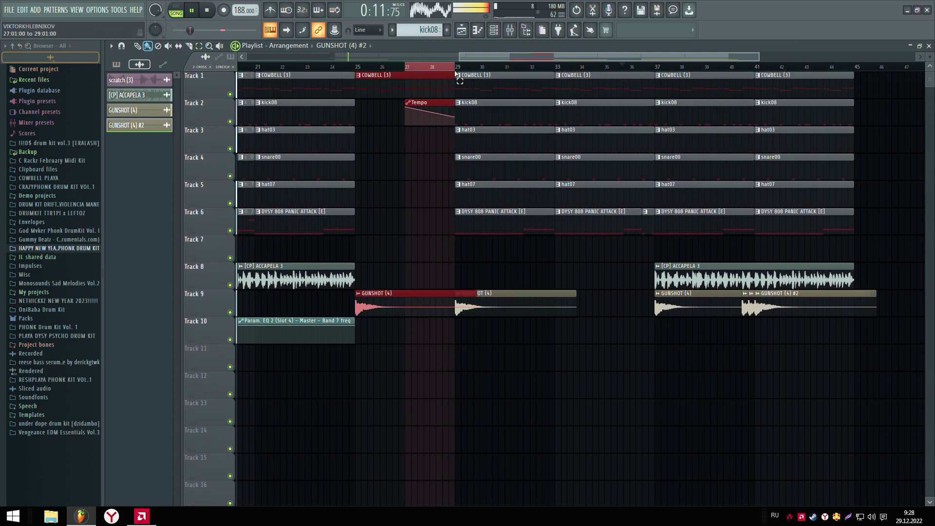
right_click(157, 31)
click(193, 102)
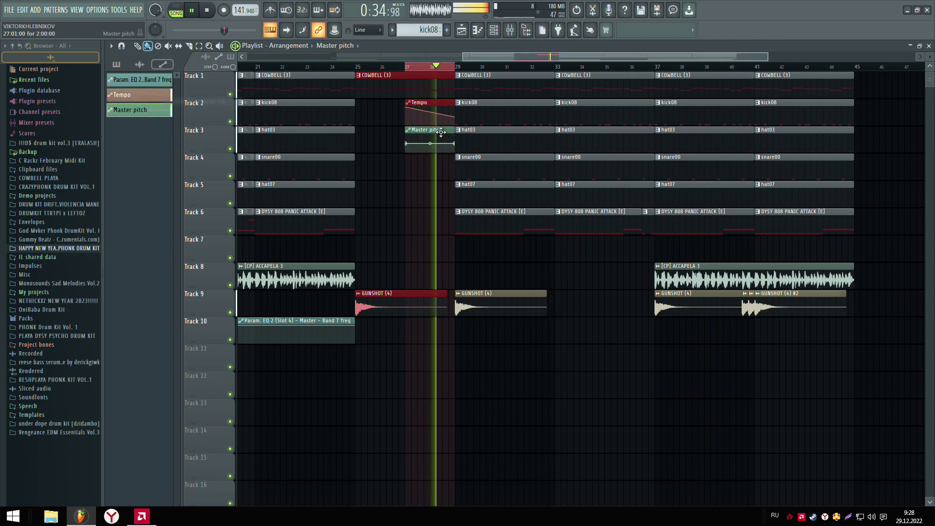
click(406, 68)
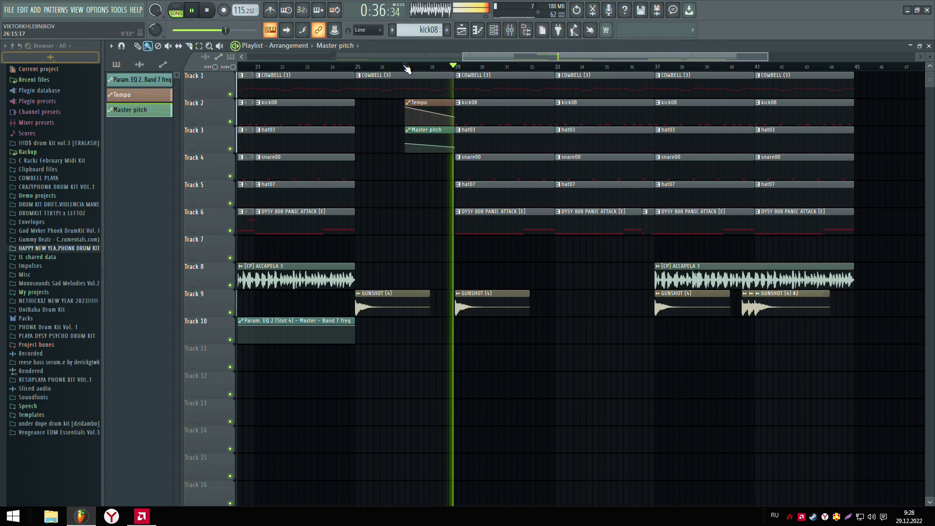
scroll(407, 69, down, 4)
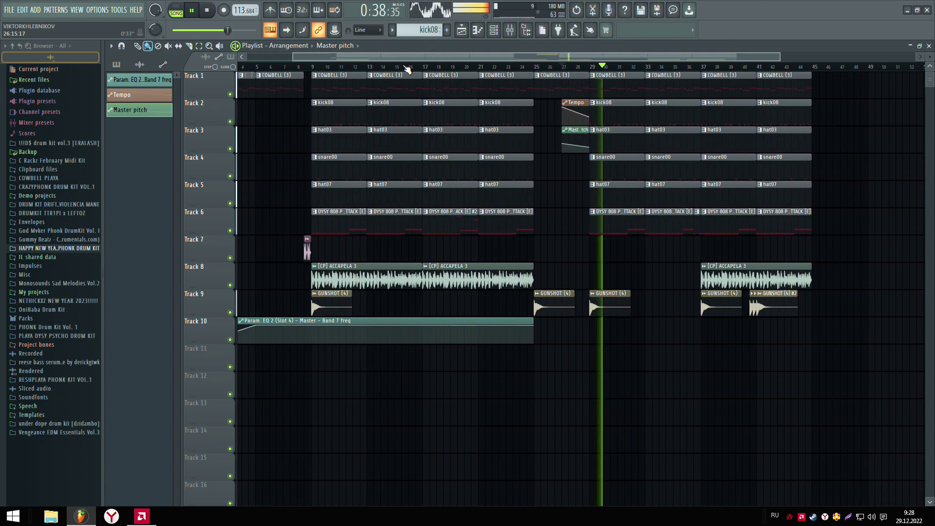
Extend the cowbell, kick08 and hat03 patterns on tracks 1–3 from bar 45 to bar 53.
scroll(406, 69, down, 2)
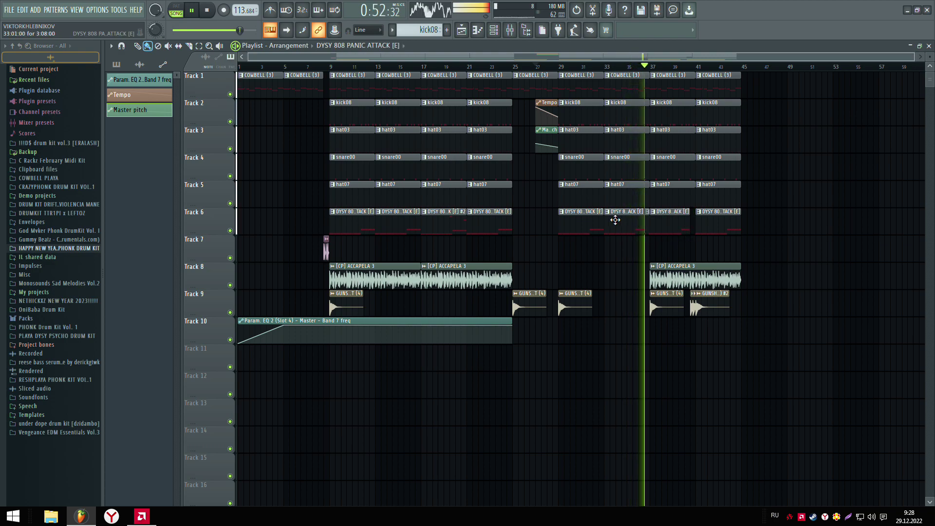
click(669, 95)
mouse_move(774, 93)
mouse_down()
mouse_move(828, 96)
mouse_move(815, 102)
mouse_up()
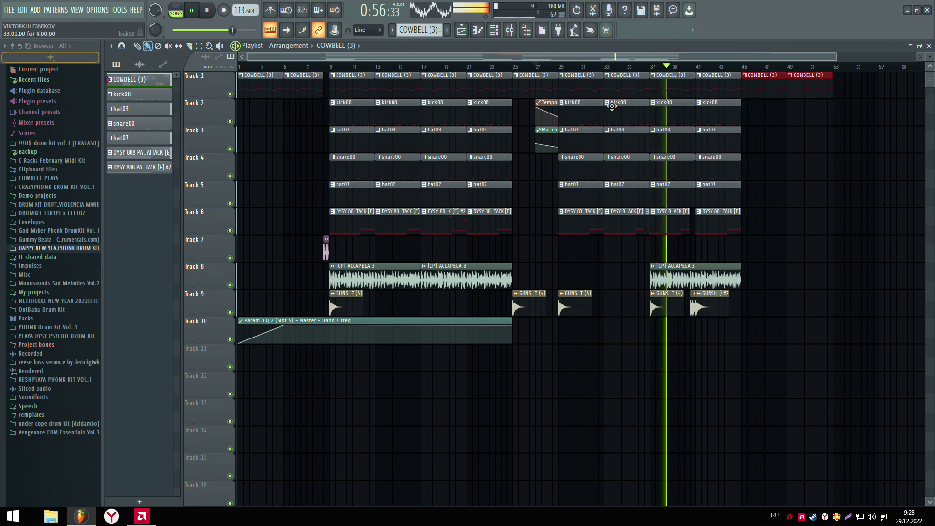
drag(762, 118, 824, 117)
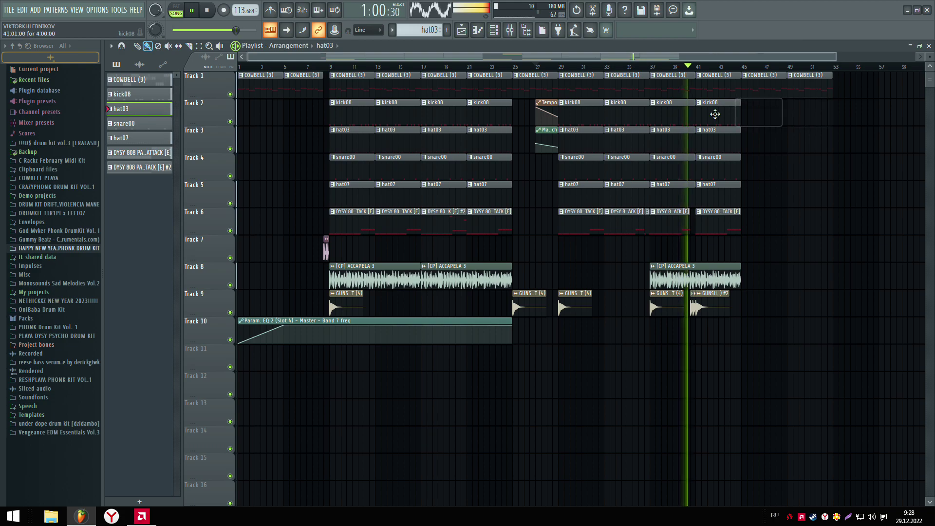
mouse_move(768, 116)
mouse_down()
mouse_move(846, 119)
mouse_move(801, 124)
mouse_move(807, 144)
mouse_up()
Extend the snare00, hat07 and 808 patterns on tracks 4–6 from bar 45 to bar 53.
click(729, 166)
mouse_move(767, 167)
mouse_down()
mouse_move(860, 167)
mouse_move(806, 168)
mouse_move(799, 189)
mouse_move(758, 193)
mouse_up()
click(720, 190)
click(806, 209)
drag(806, 210, 809, 193)
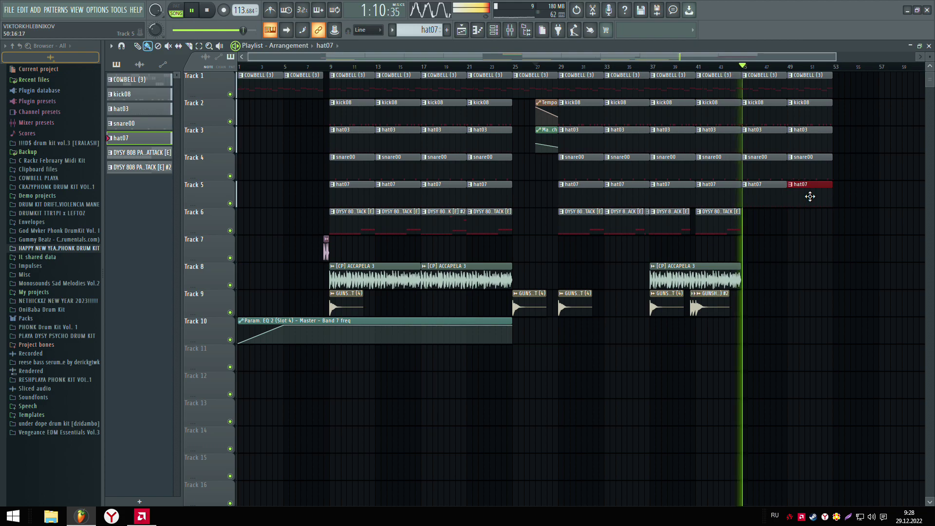
click(718, 223)
mouse_move(752, 223)
mouse_down()
mouse_move(826, 224)
mouse_move(803, 223)
mouse_up()
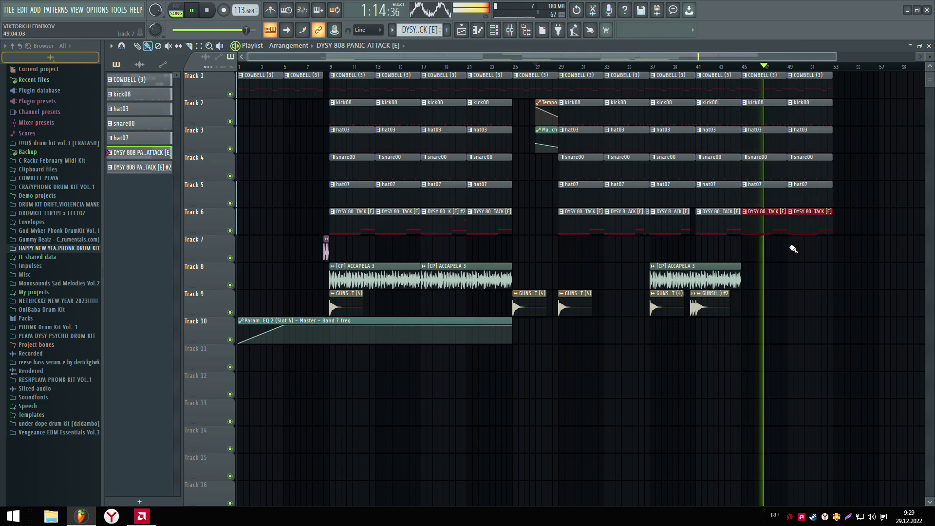
Clone the acapella clip on track 8 so that a second copy follows around bar 45.
click(734, 279)
drag(797, 277, 771, 276)
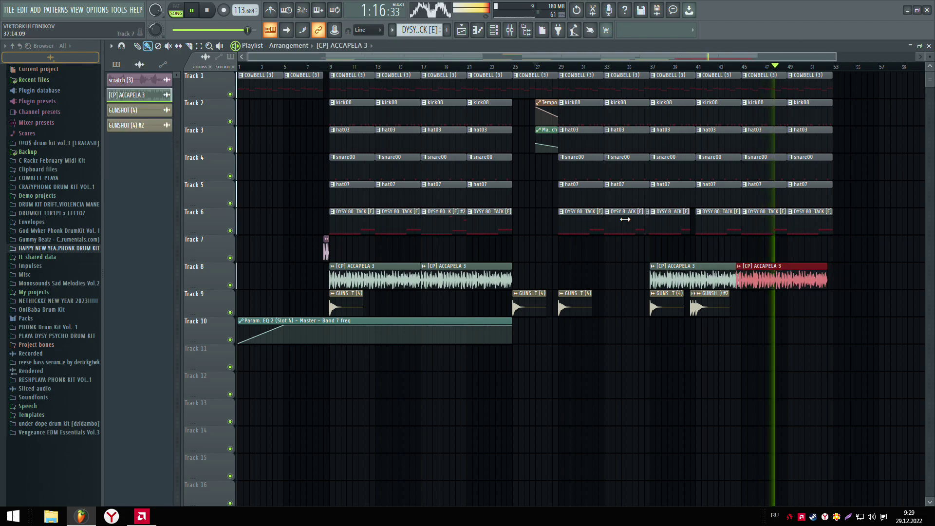
Slice the 808 pattern on track 6 at bar 47 and delete its part between bars 45 and 47.
key(c)
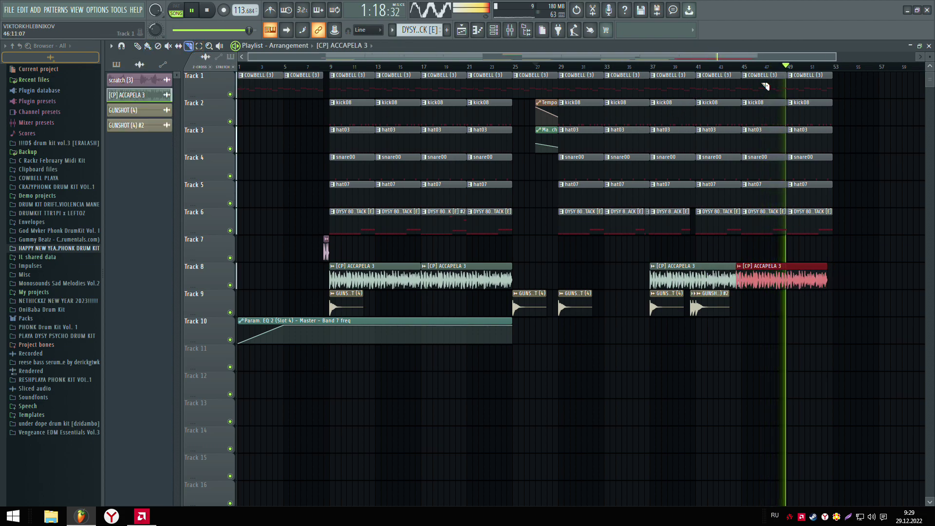
scroll(772, 63, up, 8)
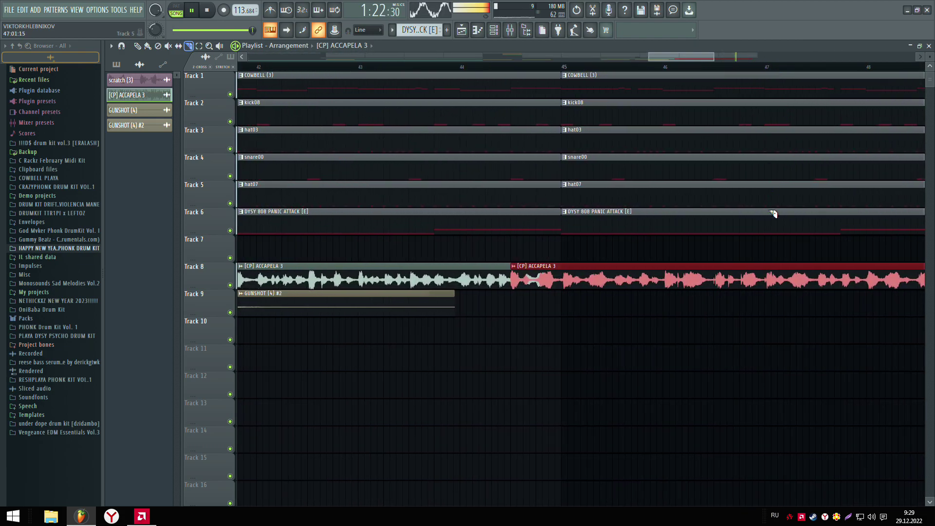
drag(764, 247, 766, 212)
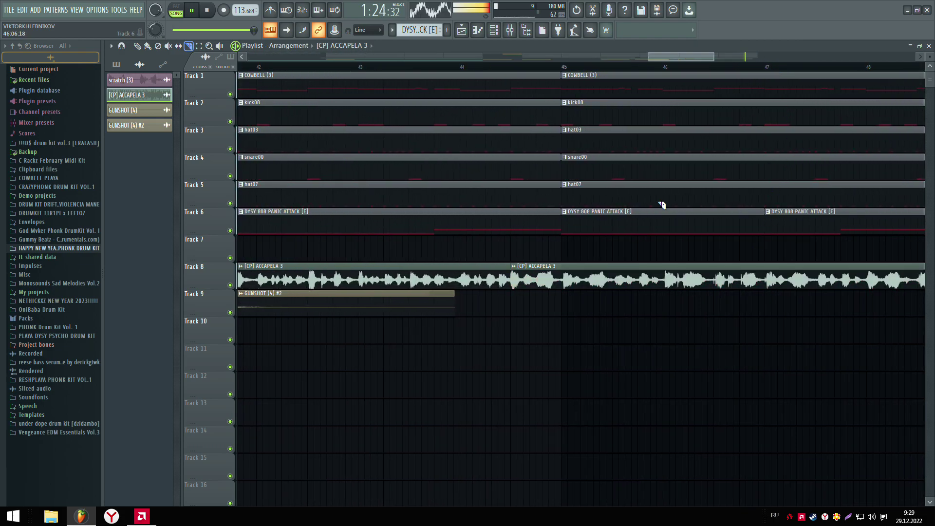
click(630, 232)
key(Delete)
scroll(647, 65, down, 6)
scroll(706, 67, down, 1)
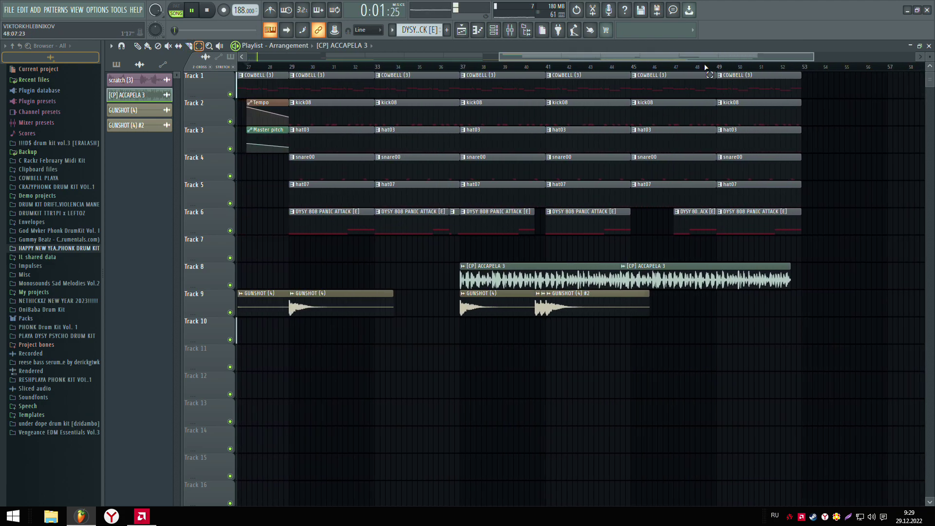
Select the clips across bars 49–53 and shift them about half a bar so the acapella on track 8 starts at bar 45.
drag(717, 68, 809, 80)
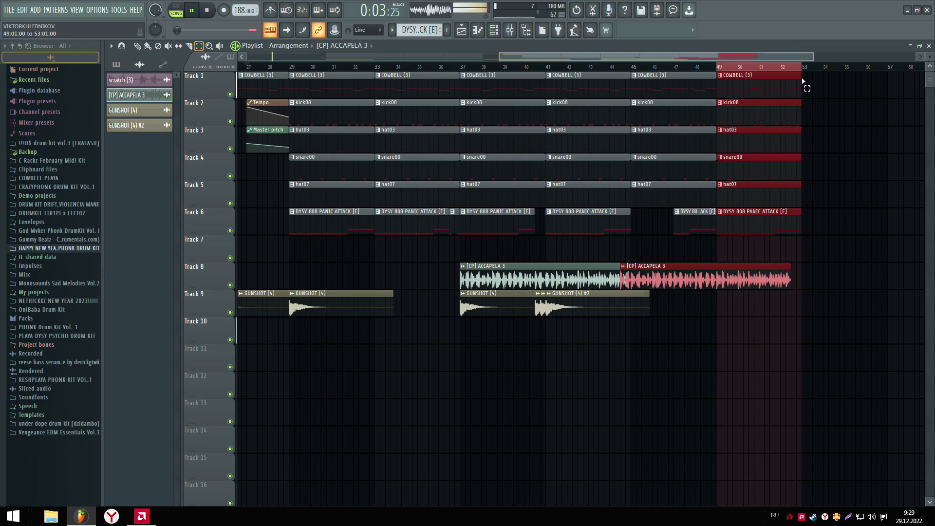
key(b)
drag(756, 91, 766, 91)
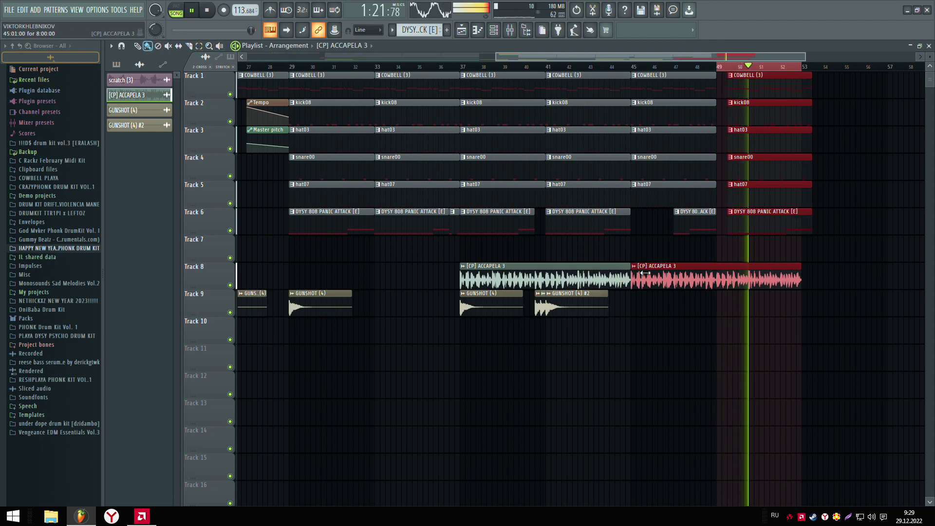
Select only the shifted patterns on tracks 1–6 and move them back to start at bar 49.
ctrl+click(733, 67)
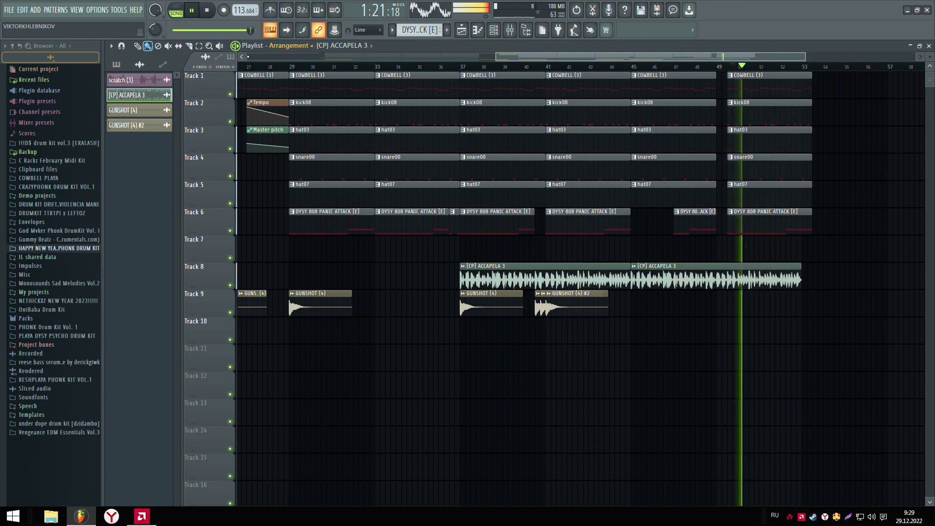
drag(750, 97, 805, 262)
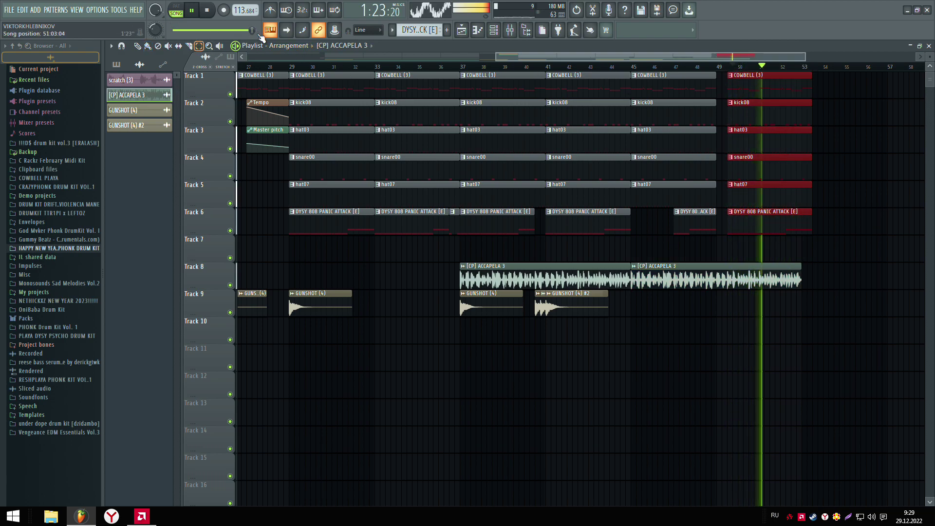
click(173, 31)
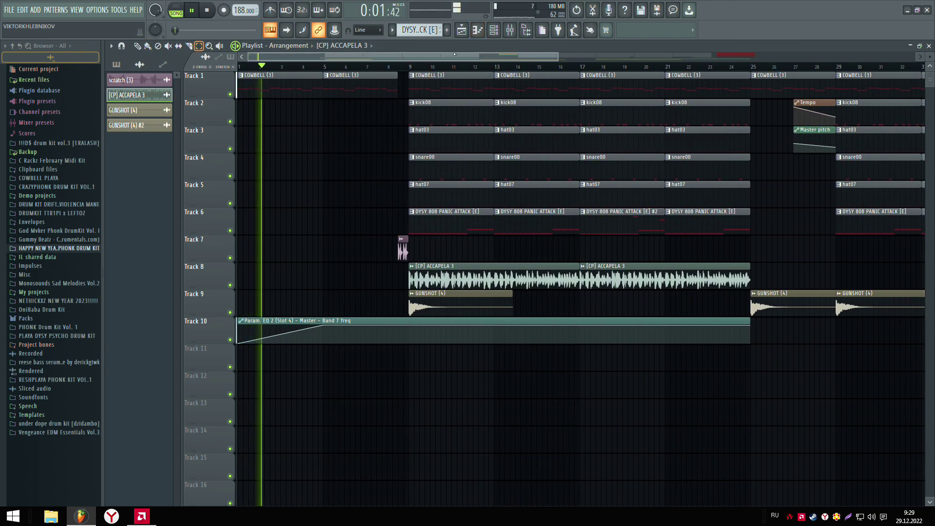
drag(533, 56, 816, 57)
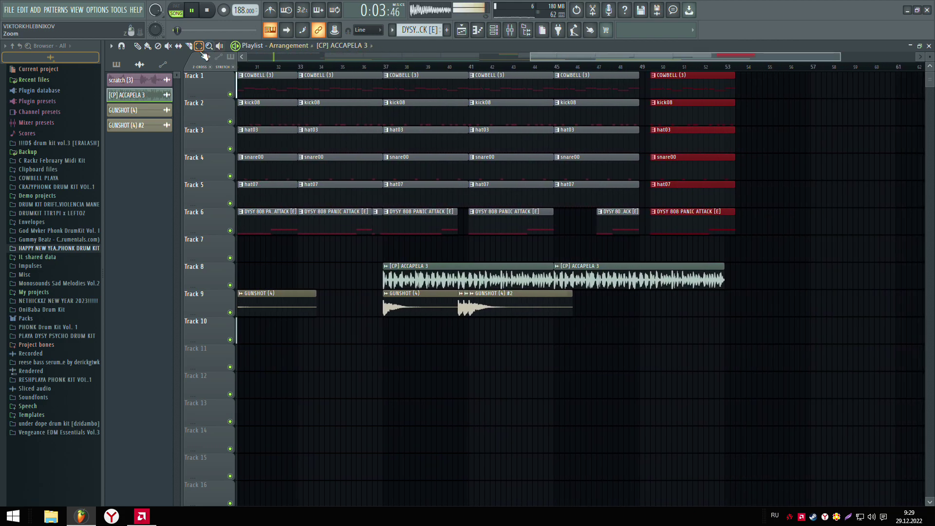
drag(690, 143, 670, 140)
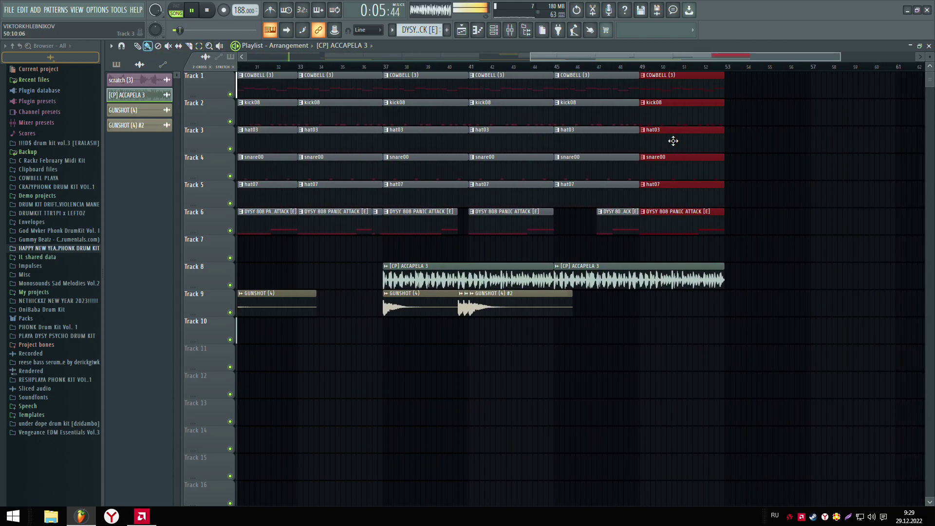
click(659, 140)
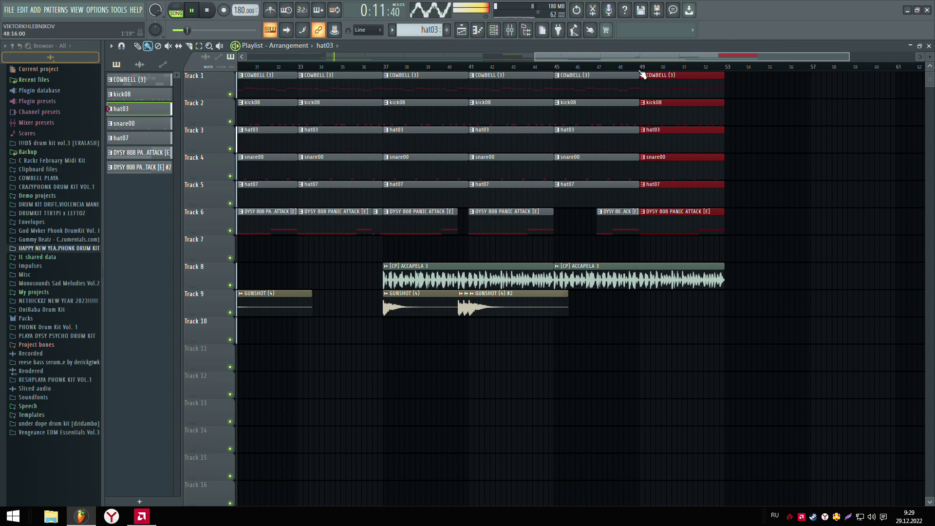
Create a tempo automation clip over bars 51–53 on track 7, ramping the tempo upward.
drag(641, 67, 657, 69)
drag(726, 77, 727, 76)
click(692, 68)
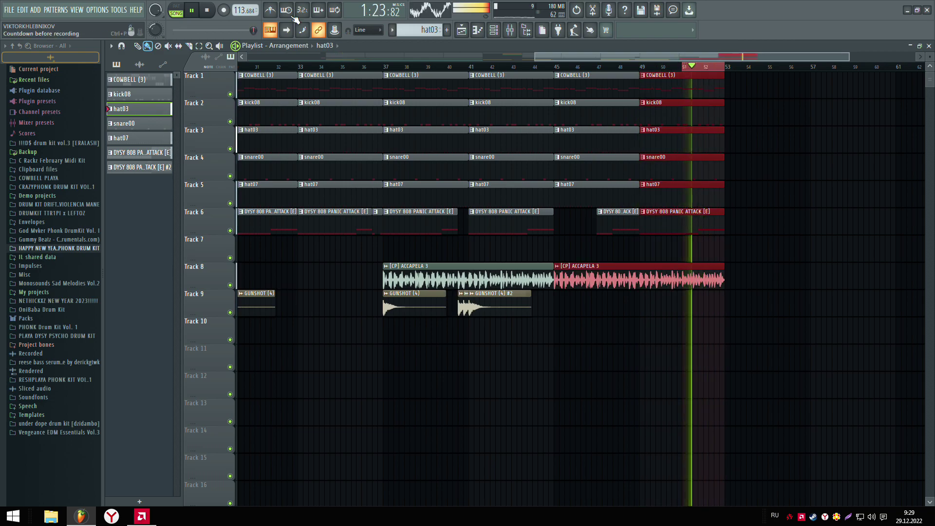
right_click(240, 11)
click(261, 65)
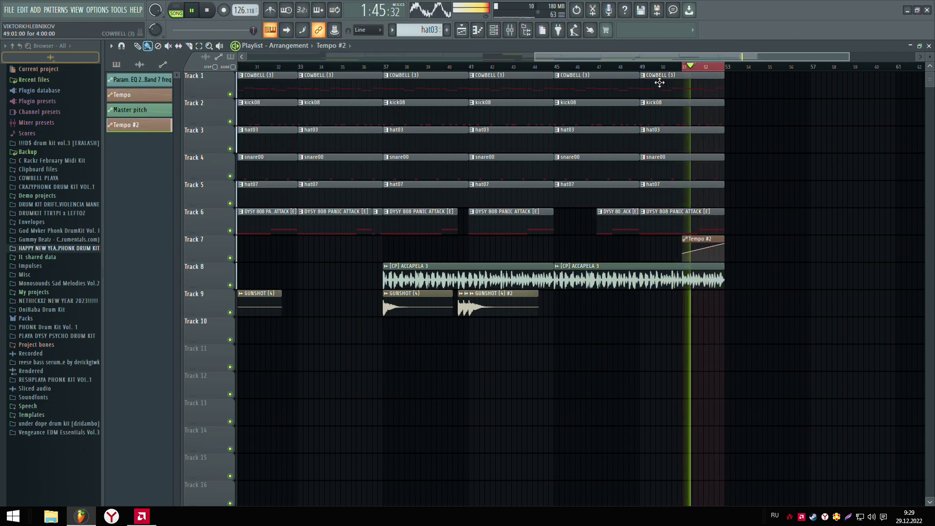
click(678, 67)
Duplicate the bar 49–53 patterns on tracks 1–6 twice up to bar 61, and the track 8 acapella from bar 53 to 61.
click(198, 45)
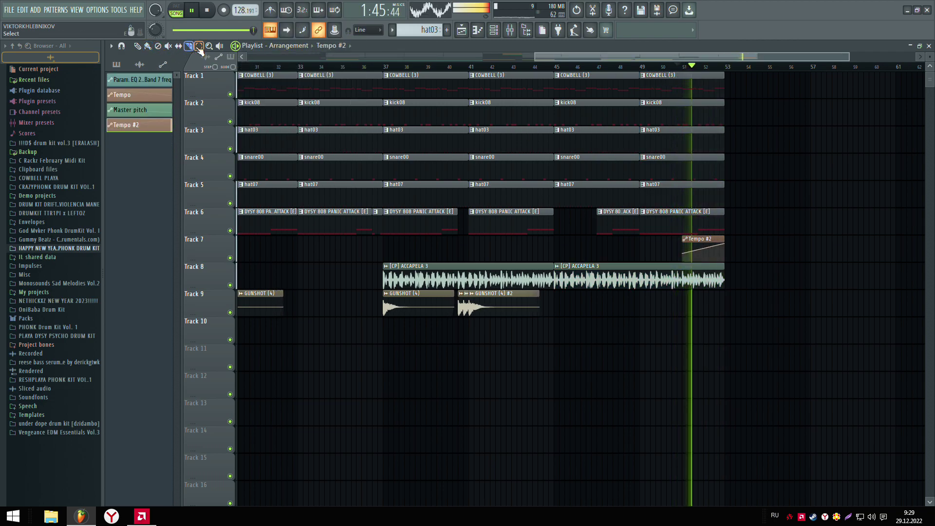
drag(667, 229, 657, 86)
key(ctrl+b)
drag(667, 326, 675, 283)
key(ctrl+b)
drag(791, 250, 762, 73)
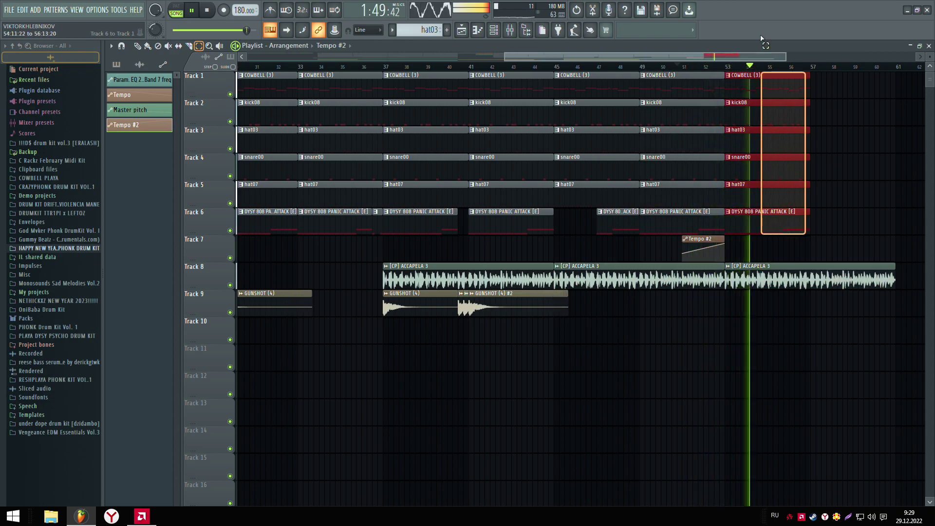
key(ctrl+b)
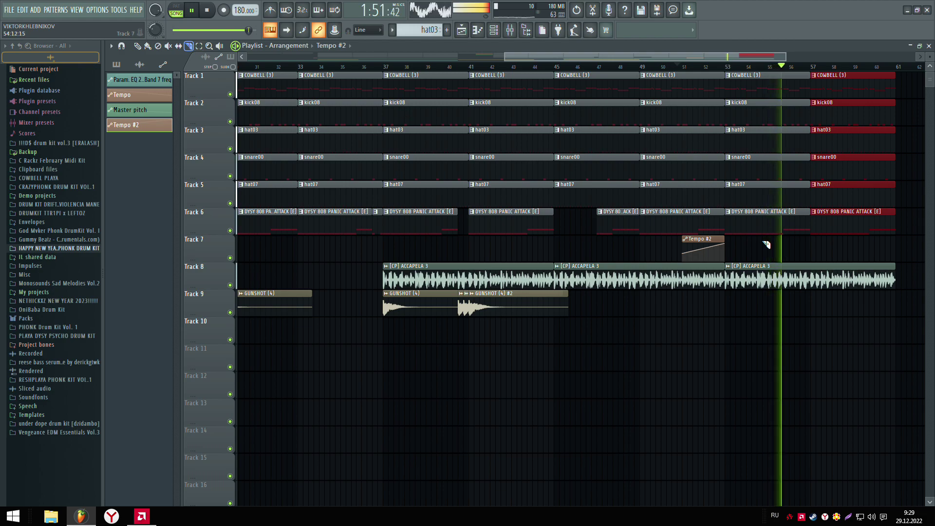
Slice the track 1–6 patterns at bar 55 and delete the kick08, hat07 and 808 parts between bars 53 and 55.
drag(770, 242, 773, 105)
click(199, 45)
click(748, 113)
key(Delete)
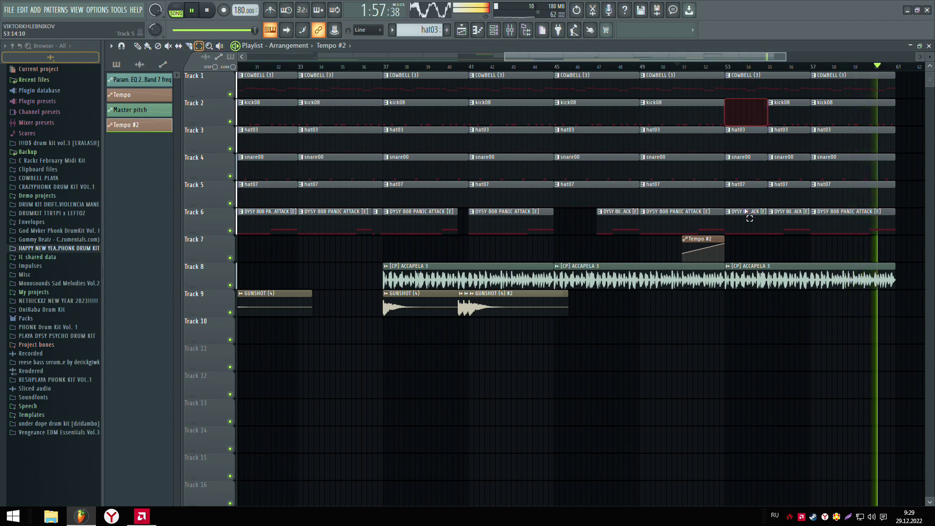
drag(745, 236, 737, 195)
key(Delete)
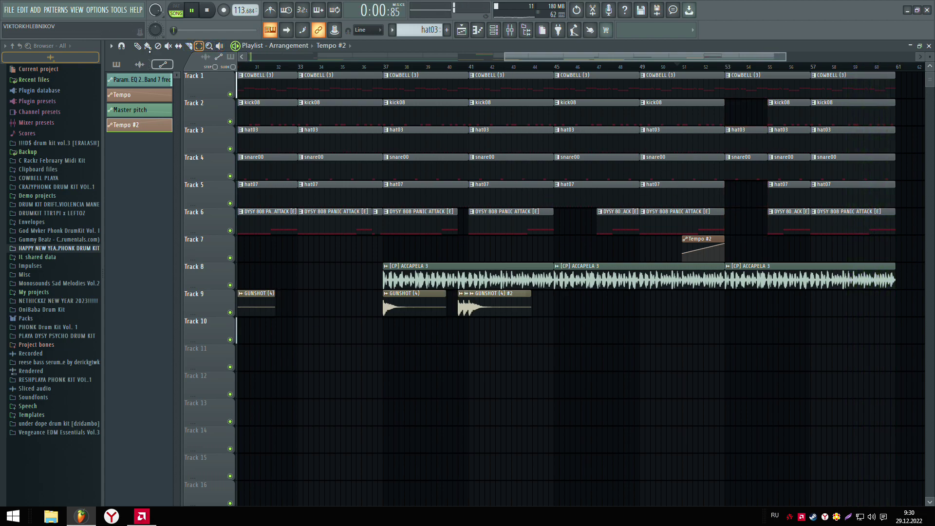
Play the tempo transition from bar 51 and place a GUNSHOT (4) clip at bar 55 on track 7.
drag(684, 59, 684, 58)
click(679, 67)
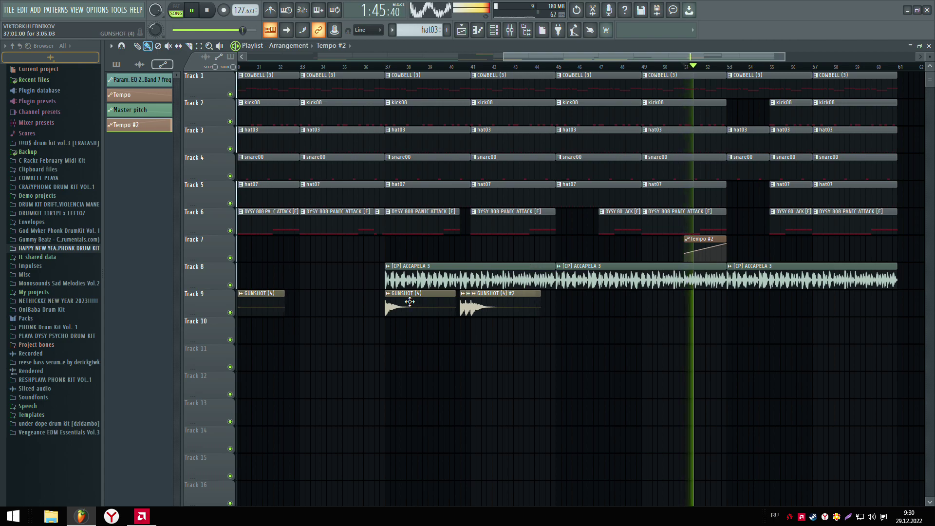
click(410, 301)
click(769, 251)
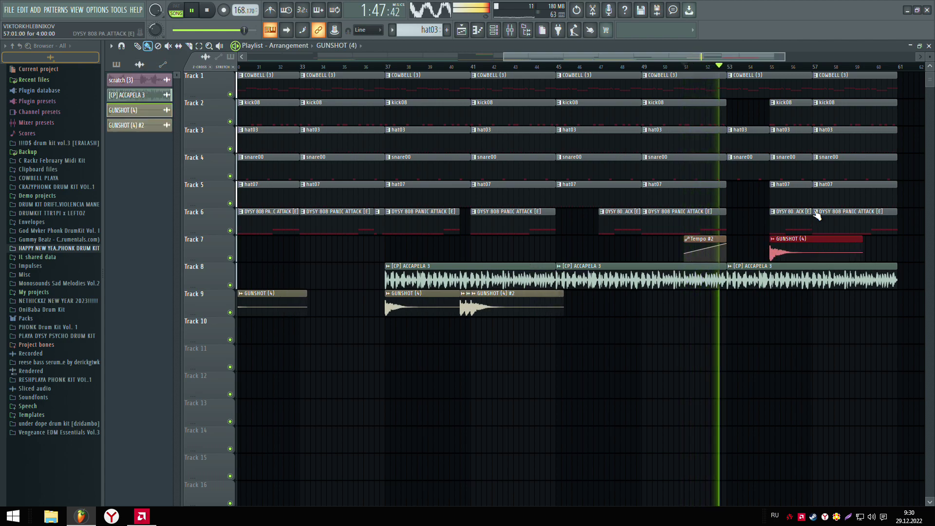
Duplicate the bar 57–61 patterns on tracks 1–6 twice up to bar 69, and the track 8 acapella over bars 61–69.
drag(713, 59, 758, 59)
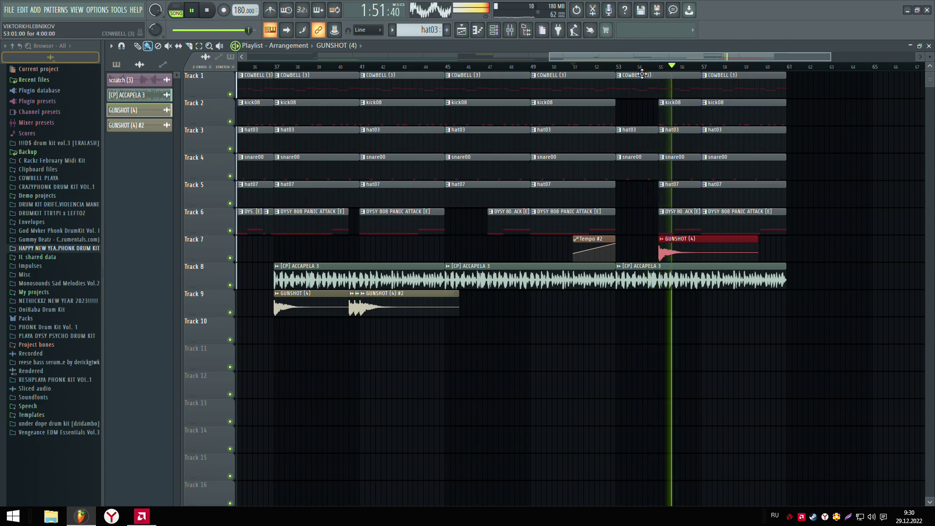
key(e)
drag(794, 233, 742, 74)
key(ctrl+b)
key(ctrl+b)
drag(774, 293, 674, 274)
key(ctrl+b)
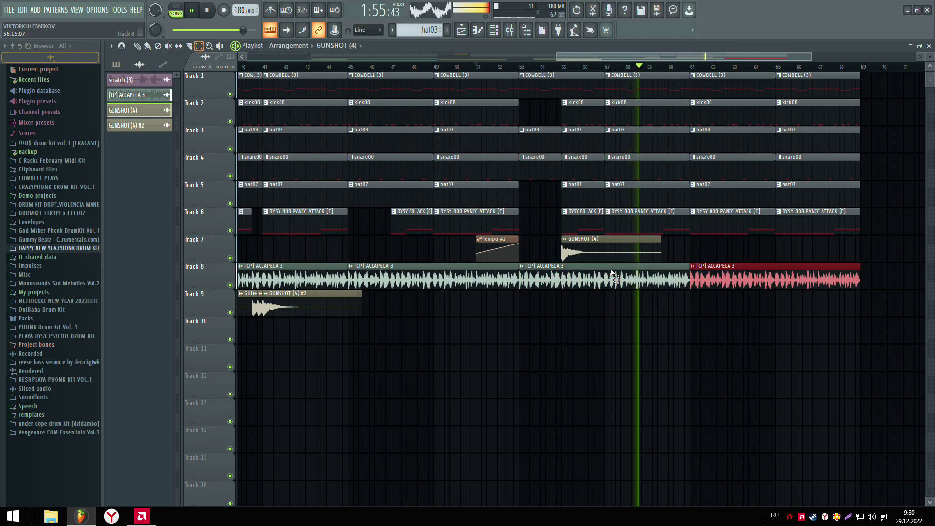
Create a master volume automation clip over bars 65–70 on track 7, fading down to 0%, and play from bar 65.
drag(625, 59, 662, 58)
drag(747, 68, 641, 88)
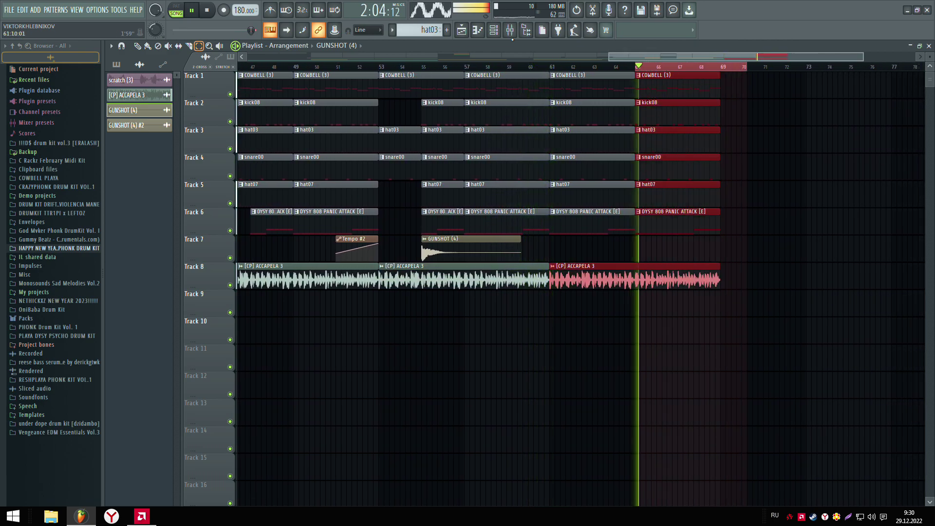
key(F9)
right_click(147, 293)
click(188, 366)
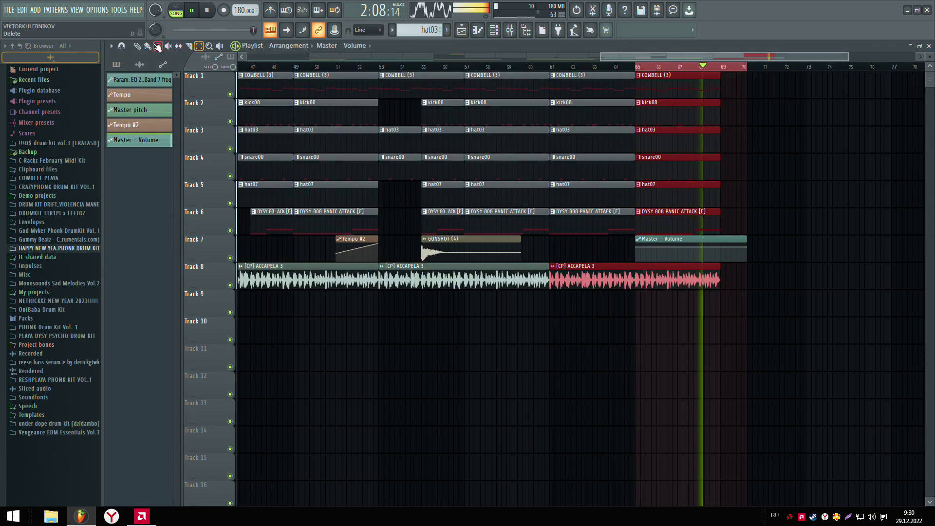
drag(747, 249, 747, 263)
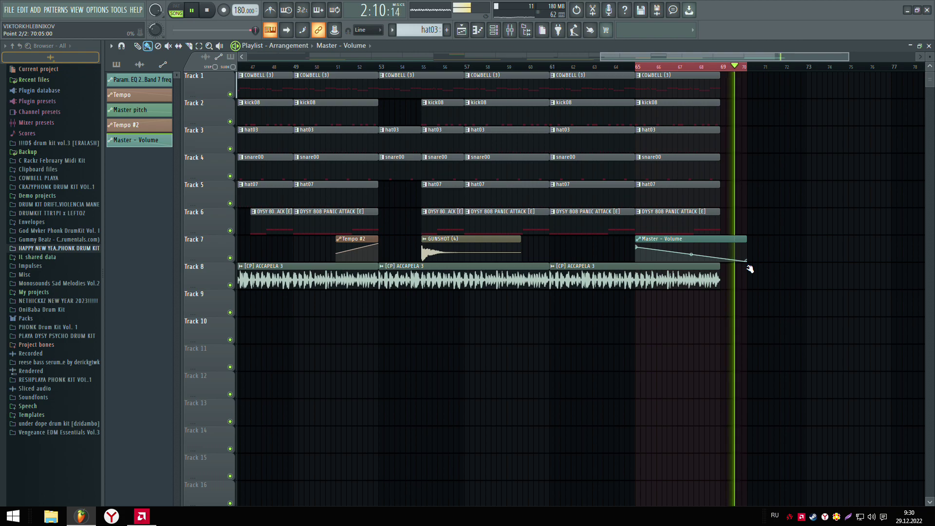
click(634, 68)
Delete the 808, hat07, snare00, hat03 and kick08 patterns between bars 65 and 69, keeping the cowbell.
right_click(676, 221)
right_click(676, 194)
right_click(675, 168)
right_click(674, 143)
right_click(674, 115)
Place a GUNSHOT (4) clip at bar 69 on track 8 and trim its tail to end around bar 70.
click(495, 241)
drag(725, 306, 783, 291)
key(ctrl+z)
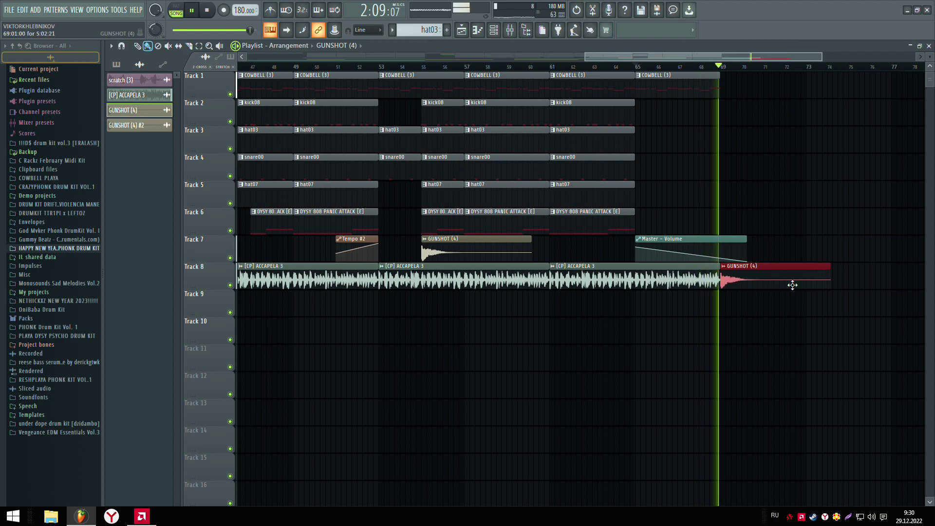
double_click(791, 284)
drag(362, 207, 362, 211)
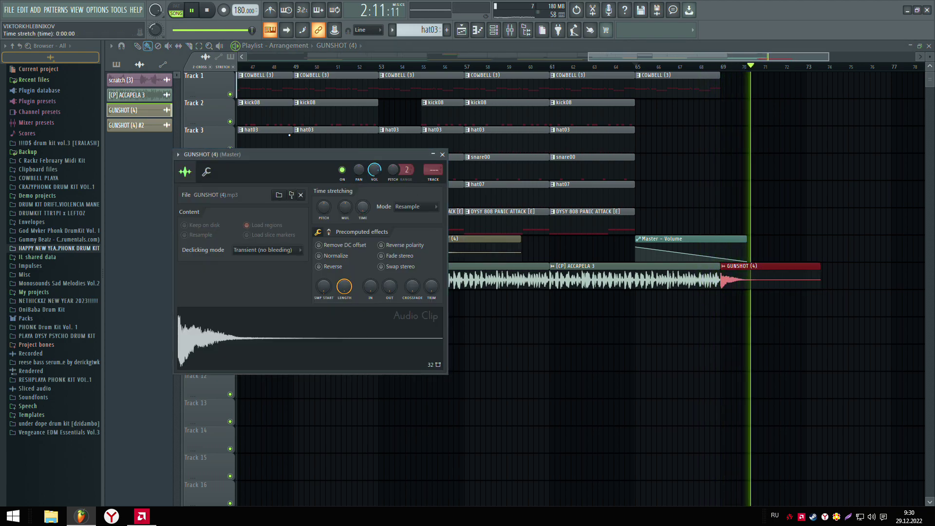
click(233, 68)
drag(819, 282, 752, 288)
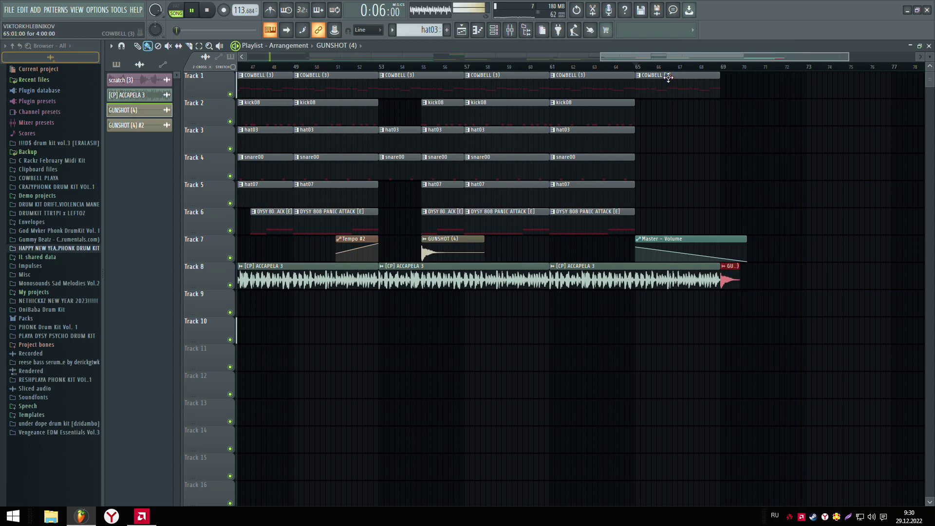
Stop playback, create a tempo automation clip spanning the arrangement on track 11, and remove its section between bars 29 and 53.
scroll(668, 69, down, 5)
scroll(669, 68, down, 2)
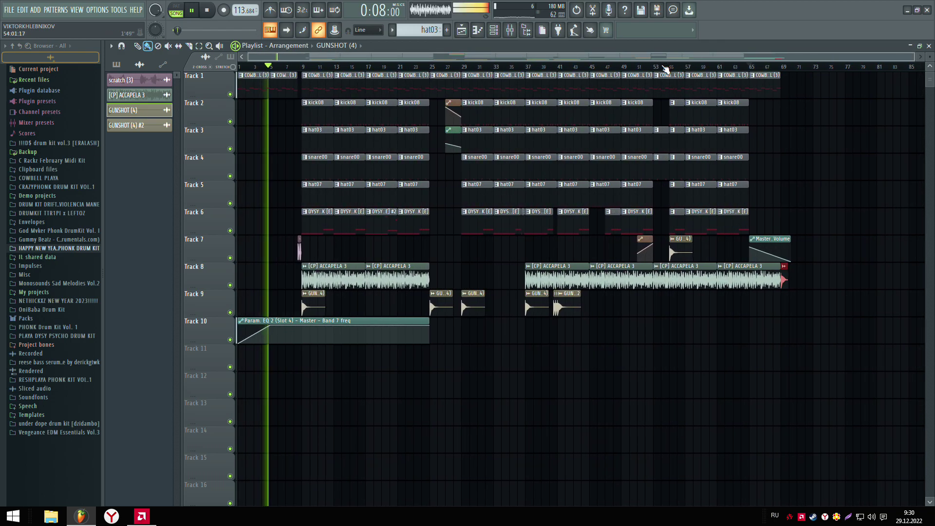
click(193, 11)
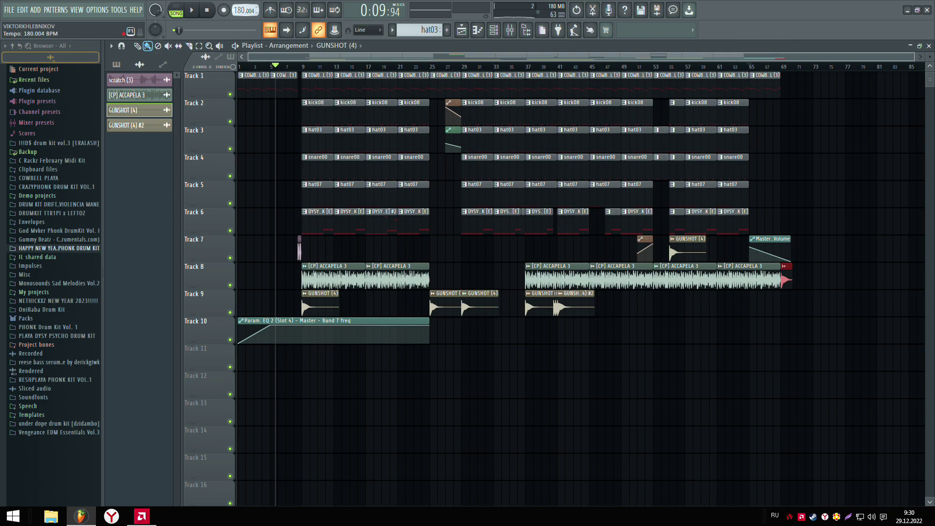
right_click(248, 10)
click(298, 56)
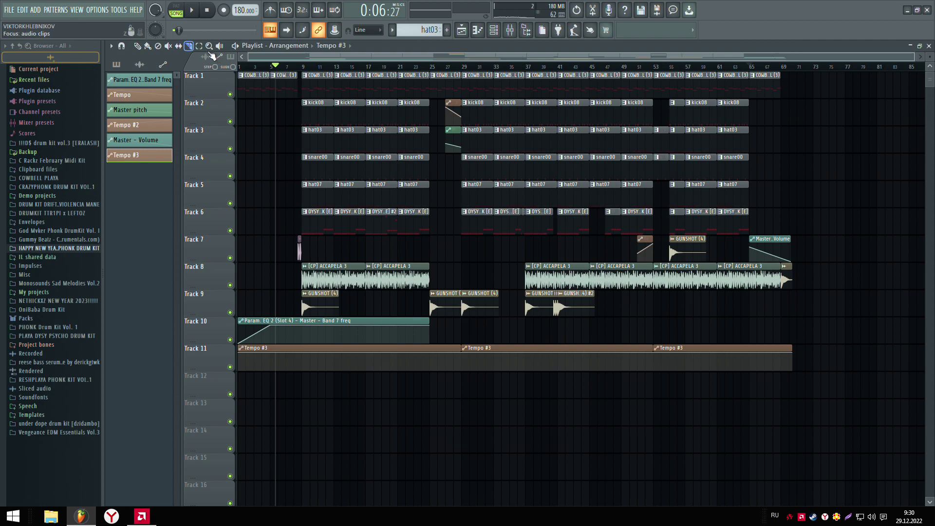
drag(581, 413, 549, 357)
key(Delete)
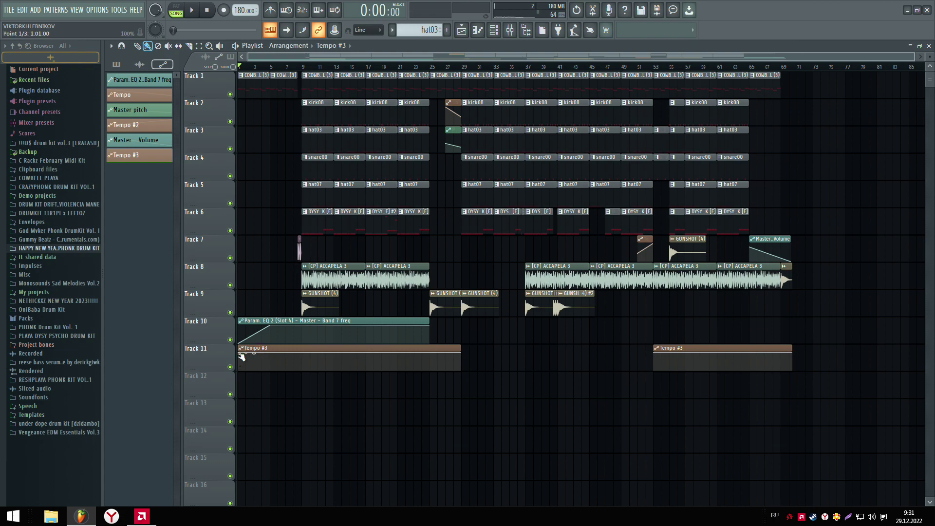
Lower the first point of the track 11 tempo automation to the bottom, forming a rising ramp over bars 1–3.
click(239, 371)
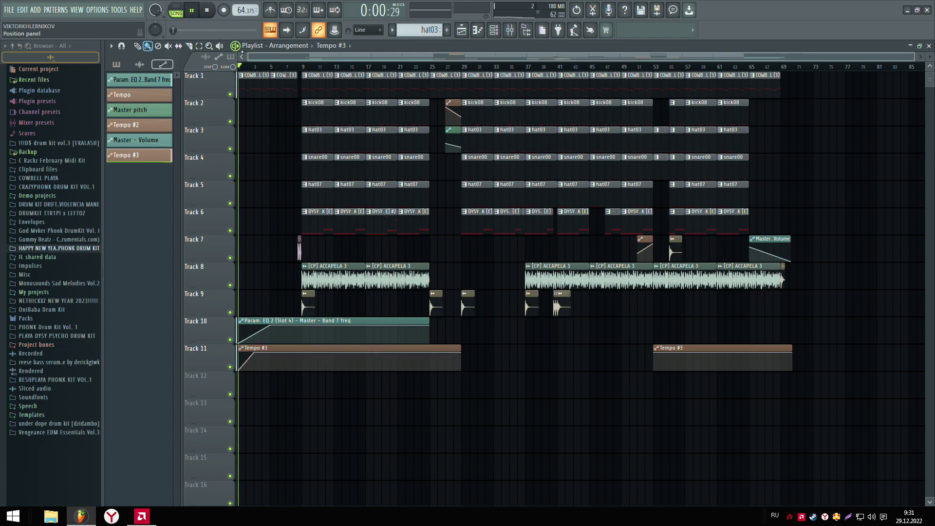
Create a master pitch automation clip over bars 1–3 on track 2 and lower its first point to form a rising ramp.
drag(254, 68, 238, 67)
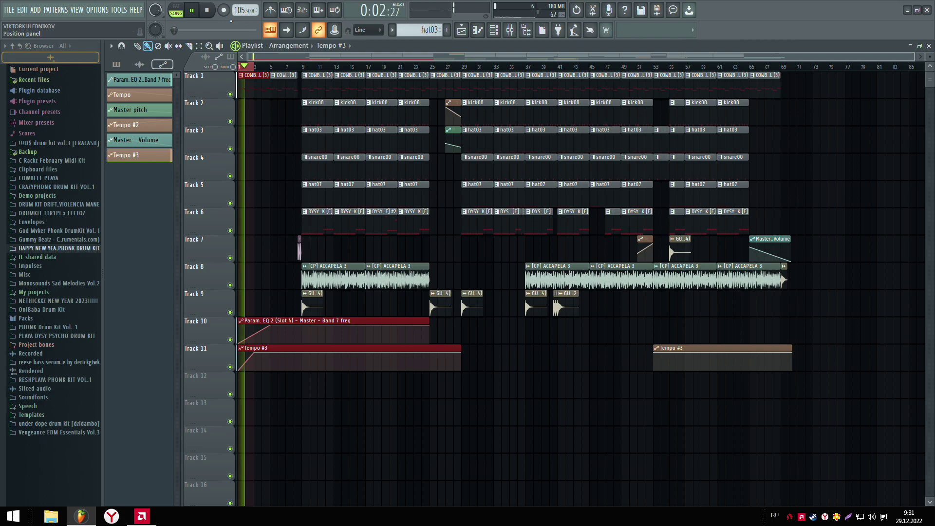
right_click(157, 30)
click(190, 103)
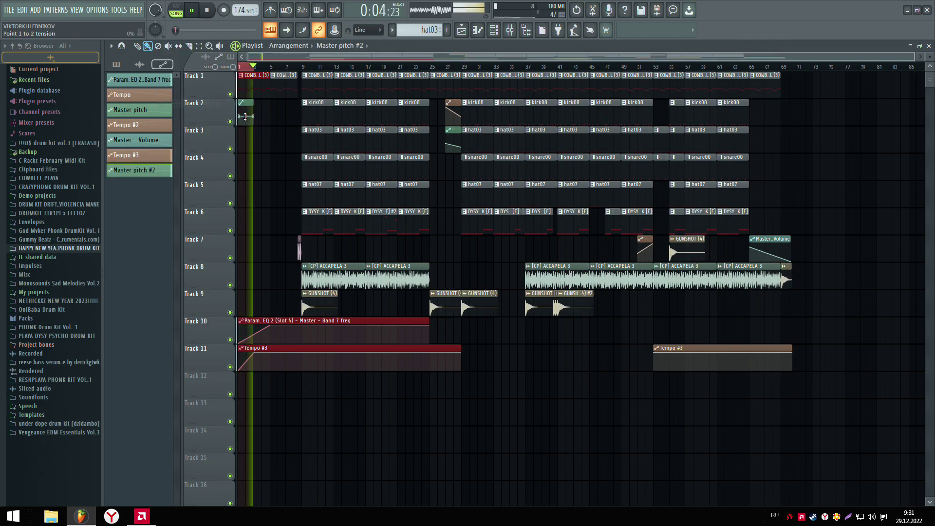
drag(239, 117, 239, 127)
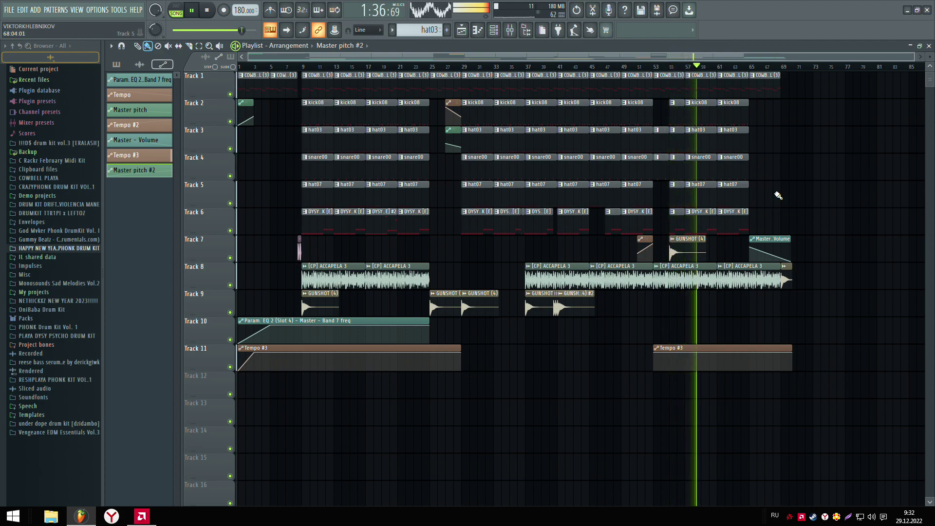
Load Gross Beat into slot 5 of the Master mixer track and choose its Patterns preset.
click(532, 308)
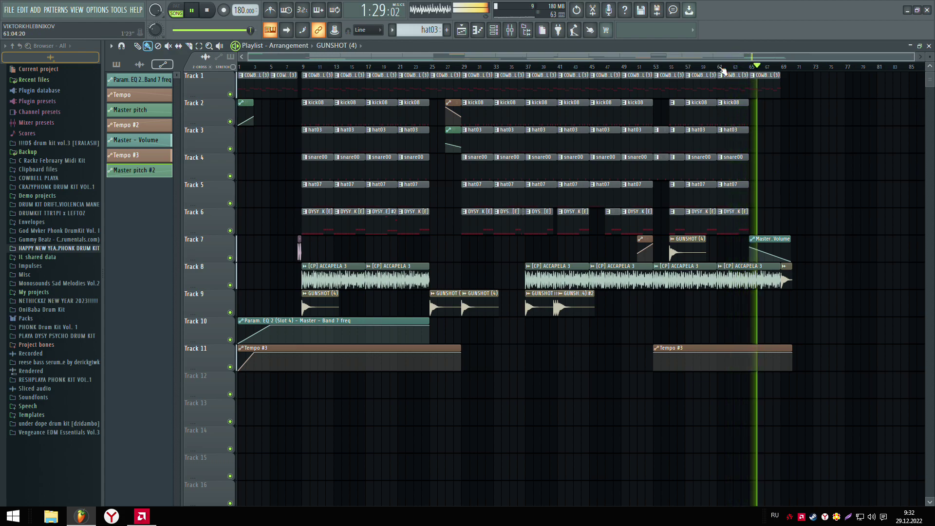
click(197, 14)
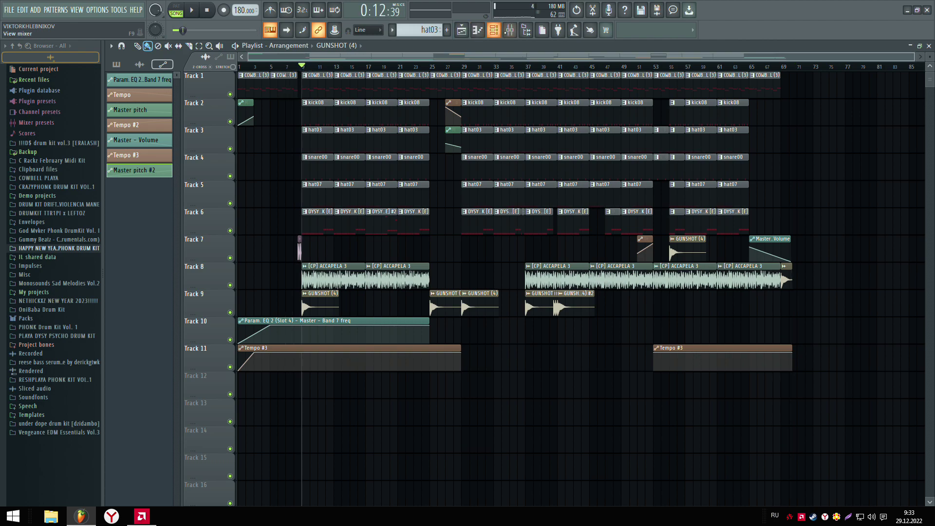
click(493, 30)
click(865, 138)
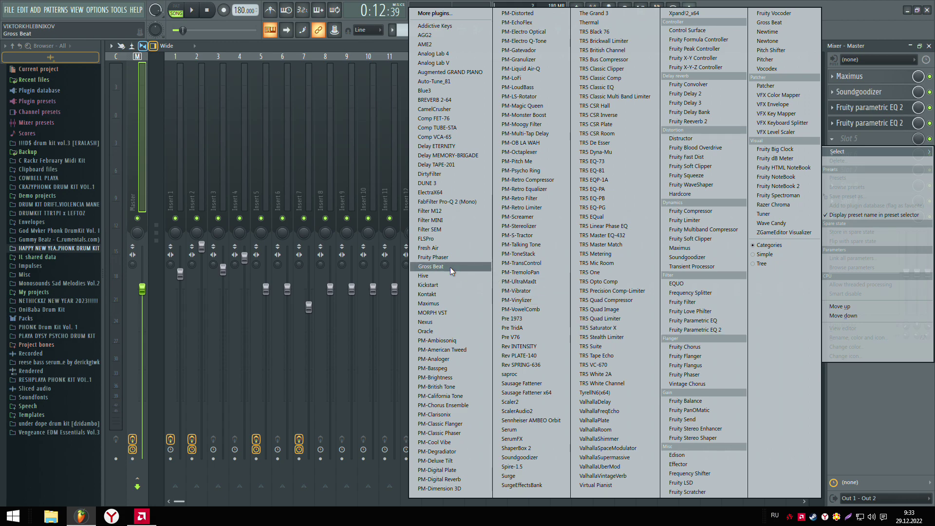
click(461, 267)
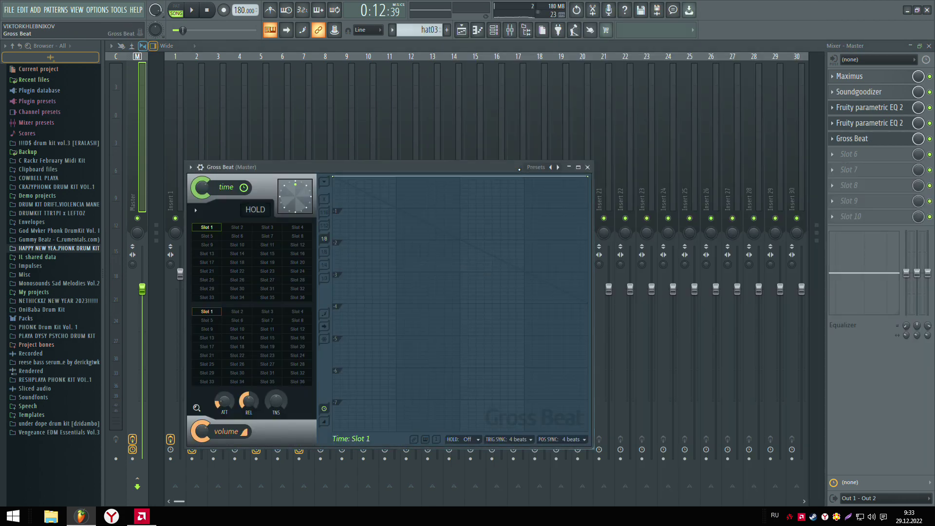
click(529, 168)
click(544, 200)
Audition Gross Beat's volume gate patterns during playback and settle on 1/2 Bt Gate.
click(306, 313)
click(269, 314)
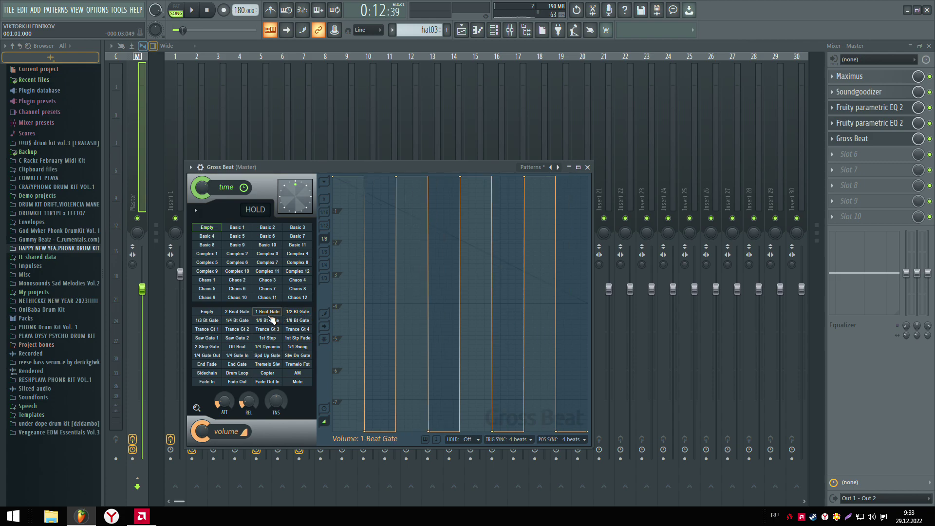
click(191, 10)
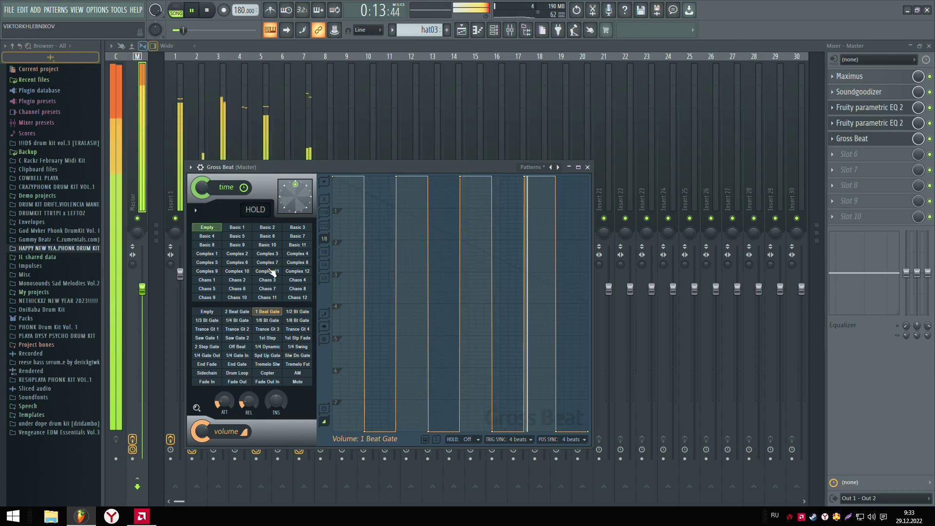
click(298, 312)
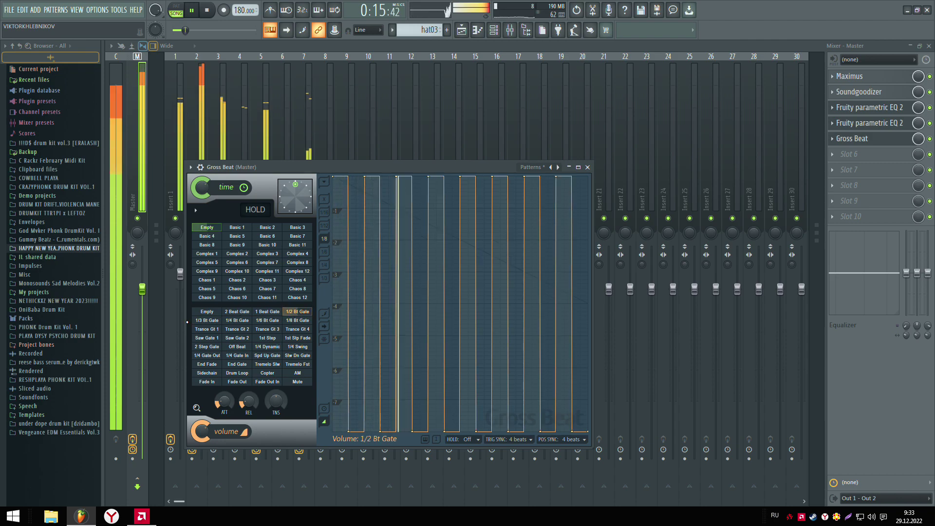
click(207, 321)
click(237, 320)
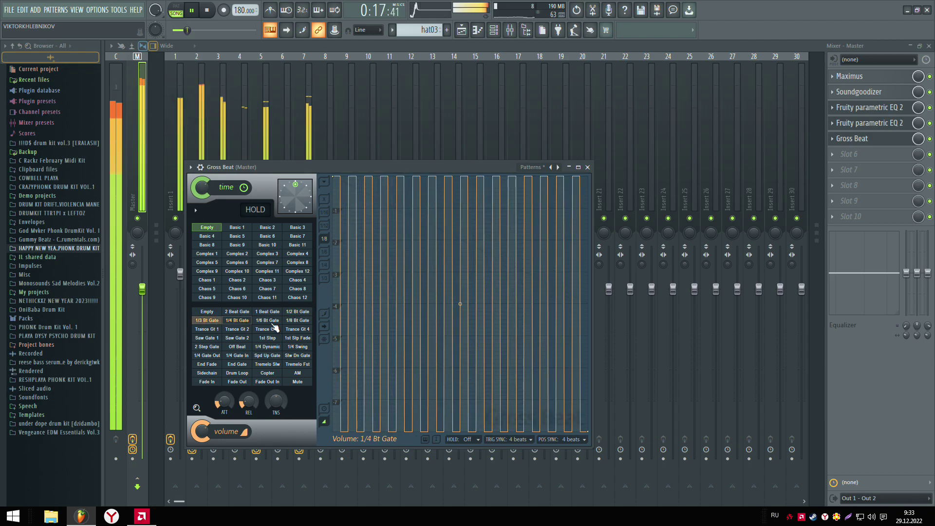
click(274, 323)
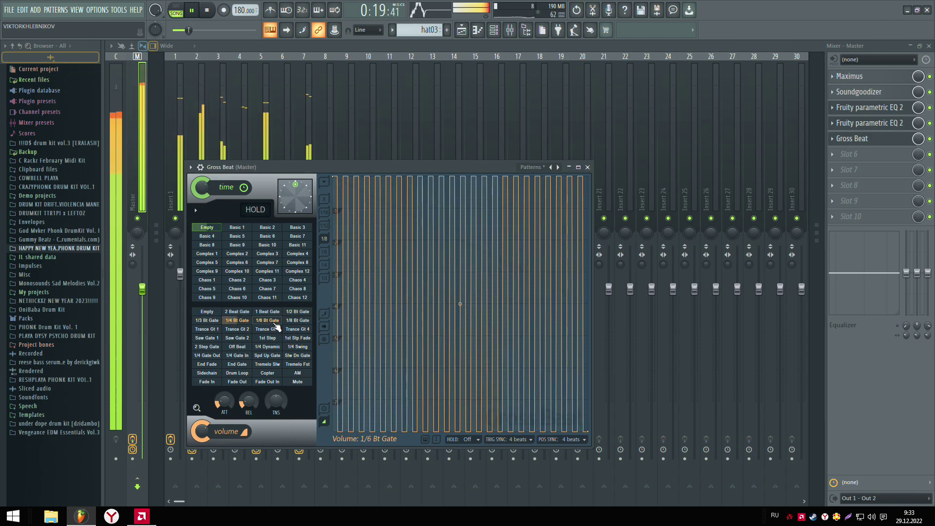
click(305, 322)
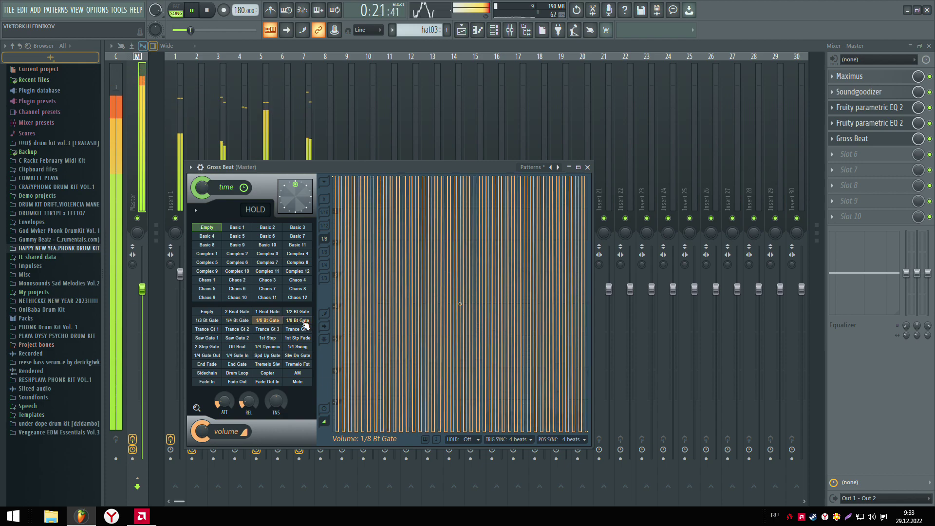
click(232, 312)
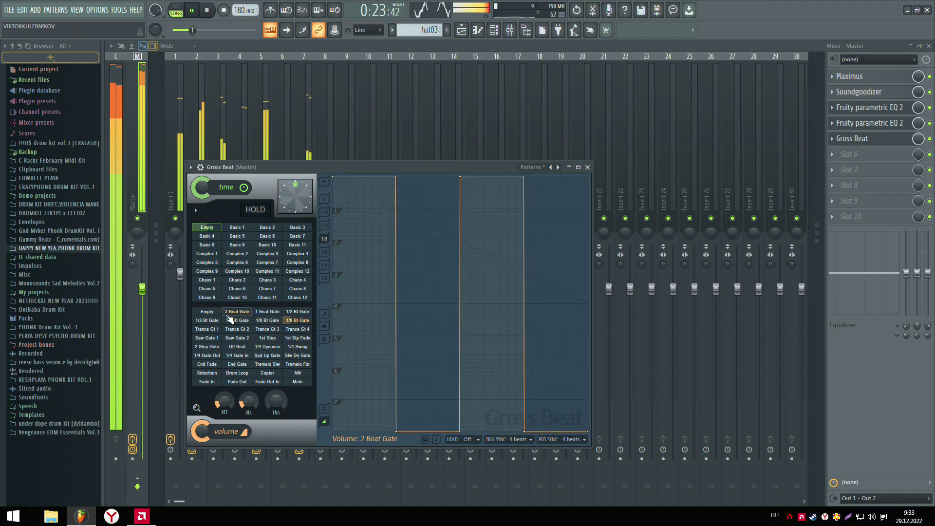
click(269, 312)
click(299, 312)
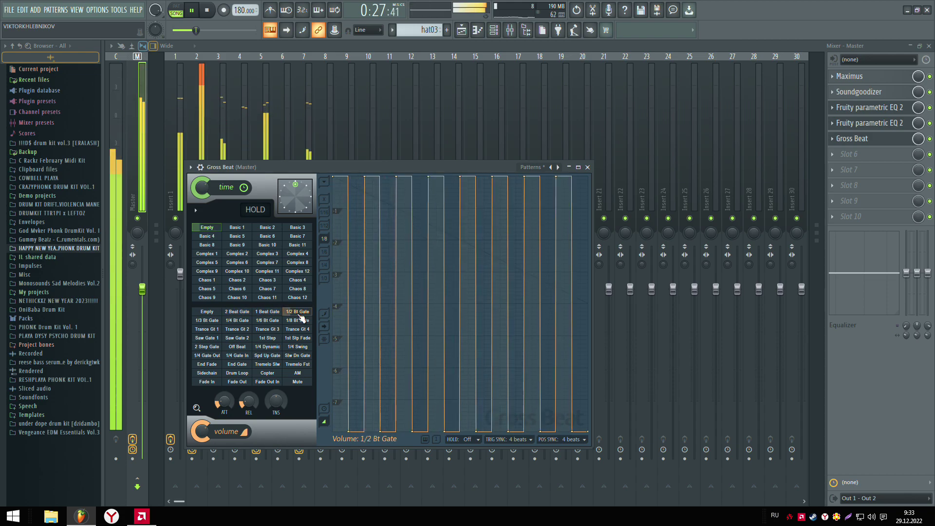
Create an automation clip for Gross Beat's mix level across the arrangement on track 12.
right_click(919, 141)
click(904, 216)
click(462, 31)
scroll(487, 246, down, 3)
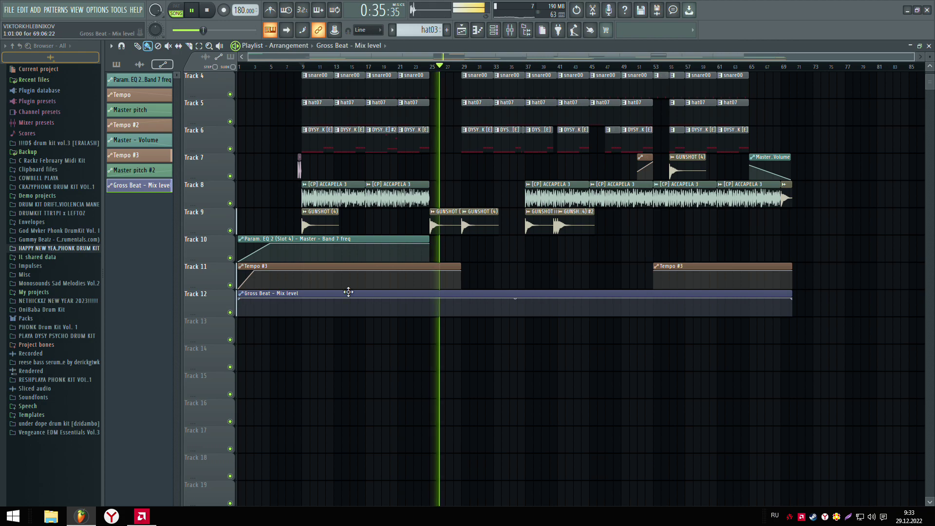
scroll(560, 332, up, 1)
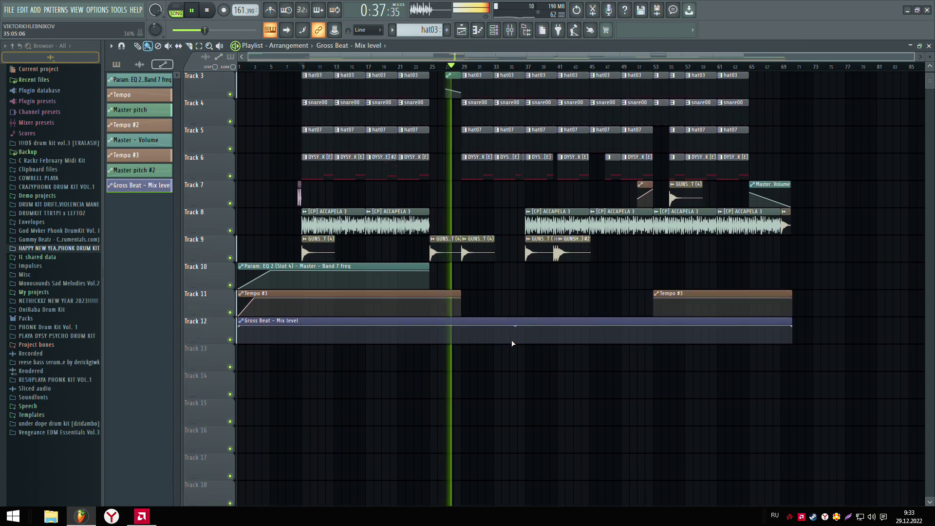
Shape the Gross Beat mix automation as a full-level pulse over bars 28–29, with the start and end points at zero.
click(454, 342)
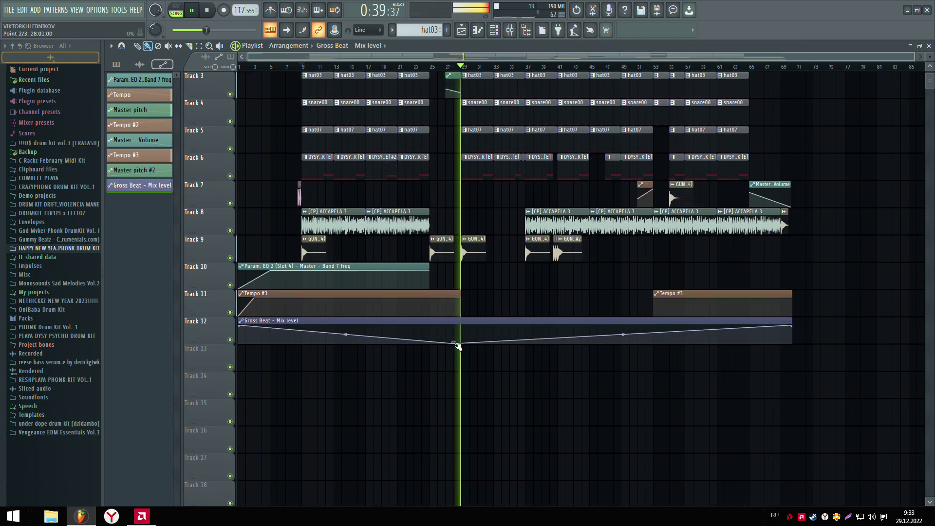
click(455, 333)
drag(455, 333, 457, 327)
right_click(462, 343)
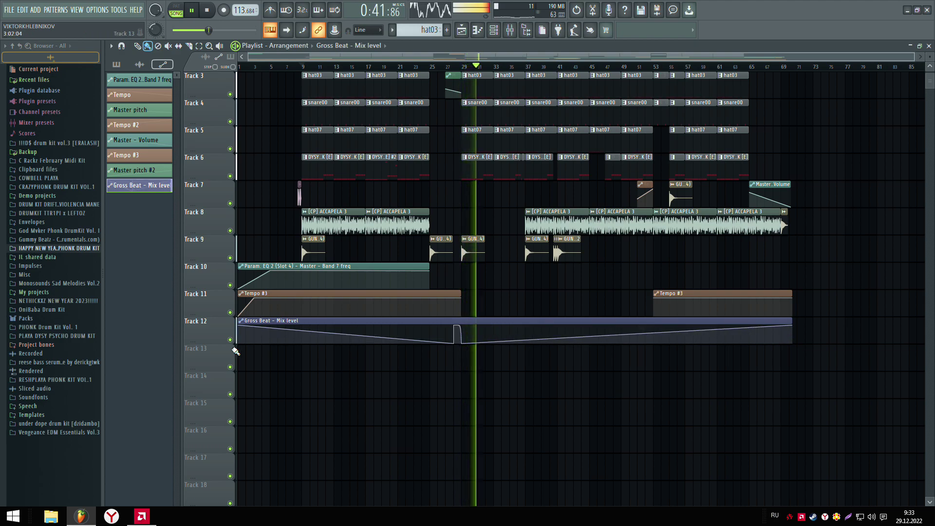
click(447, 68)
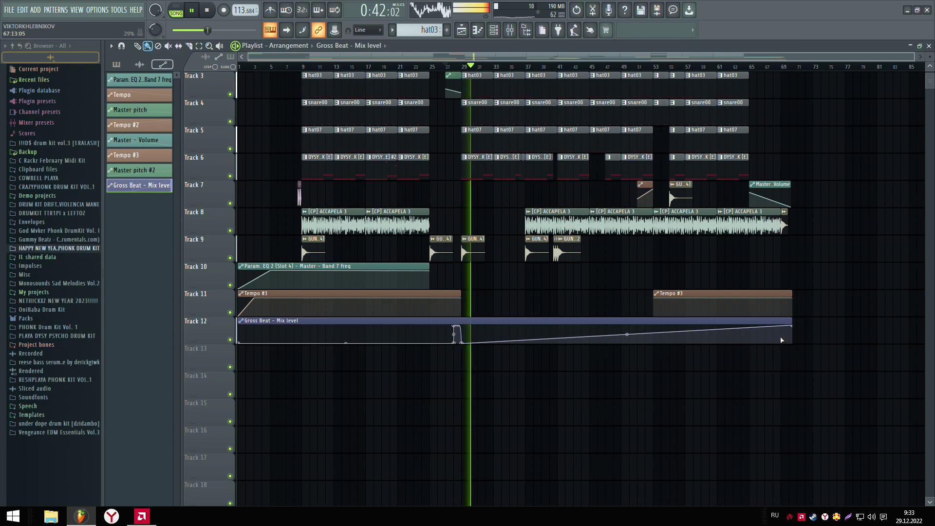
drag(791, 328, 793, 351)
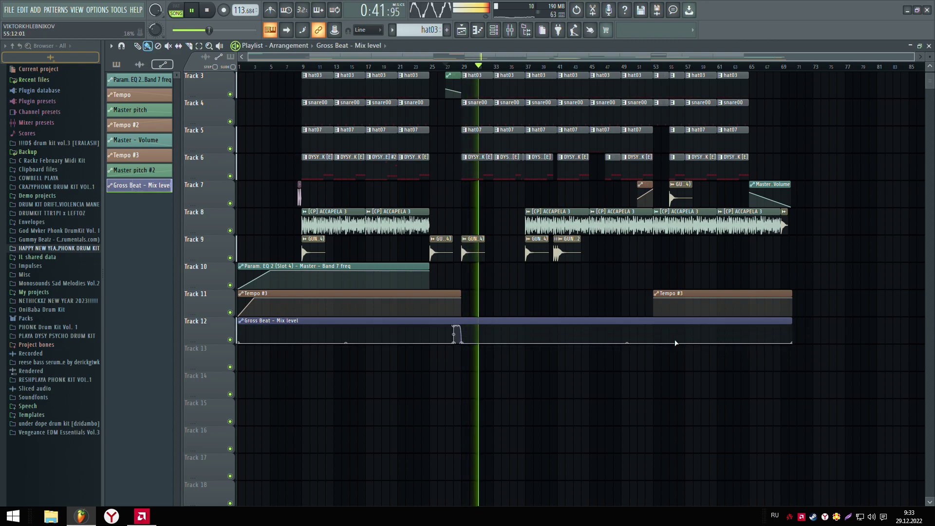
Add a second full-level pulse to the Gross Beat mix automation over bars 53–54 and play back the transition.
right_click(653, 343)
right_click(654, 325)
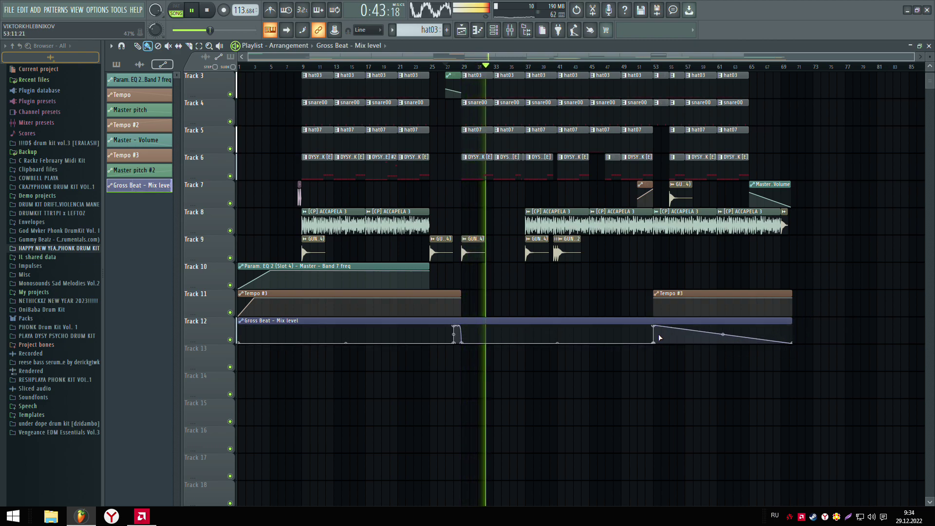
right_click(661, 343)
click(644, 66)
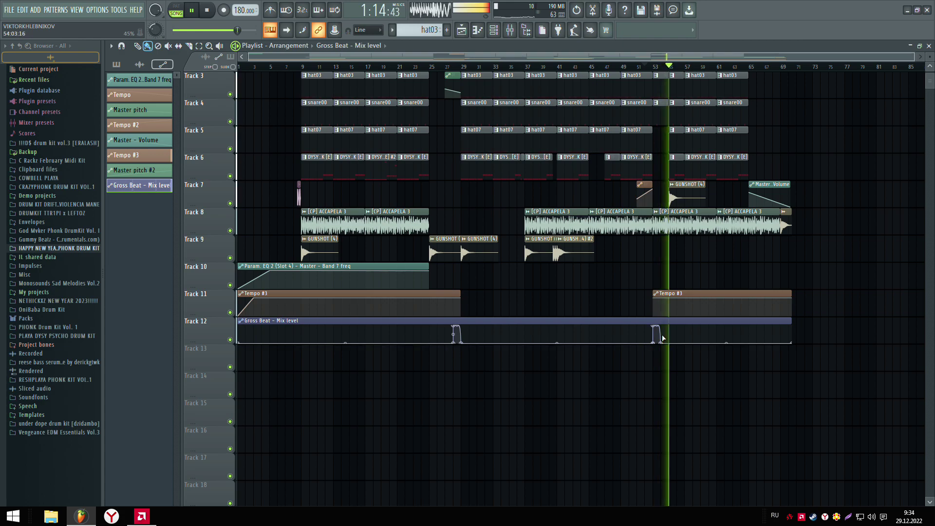
scroll(605, 297, up, 2)
scroll(605, 296, up, 1)
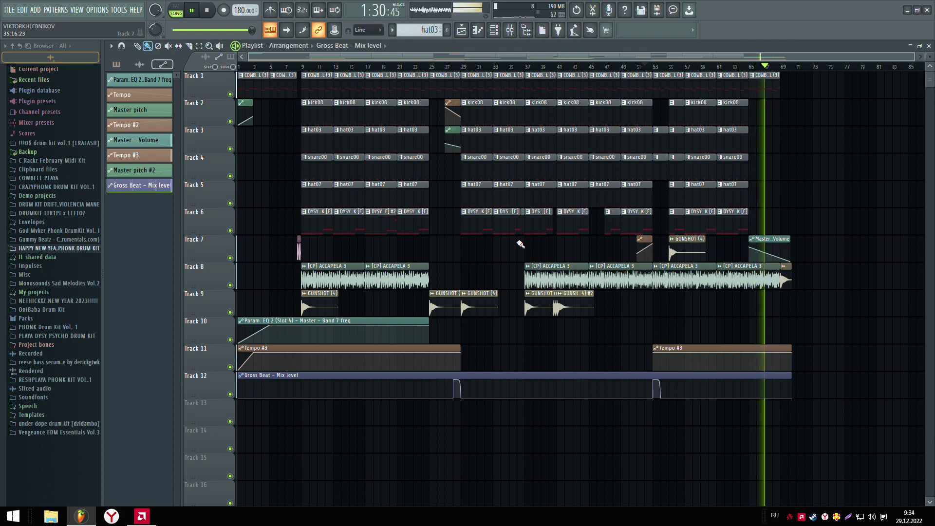
Place a short kick08 clip on track 7 just before the GUNSHOT (4) clip at bar 55 and play it back.
click(523, 221)
click(670, 121)
scroll(670, 126, up, 6)
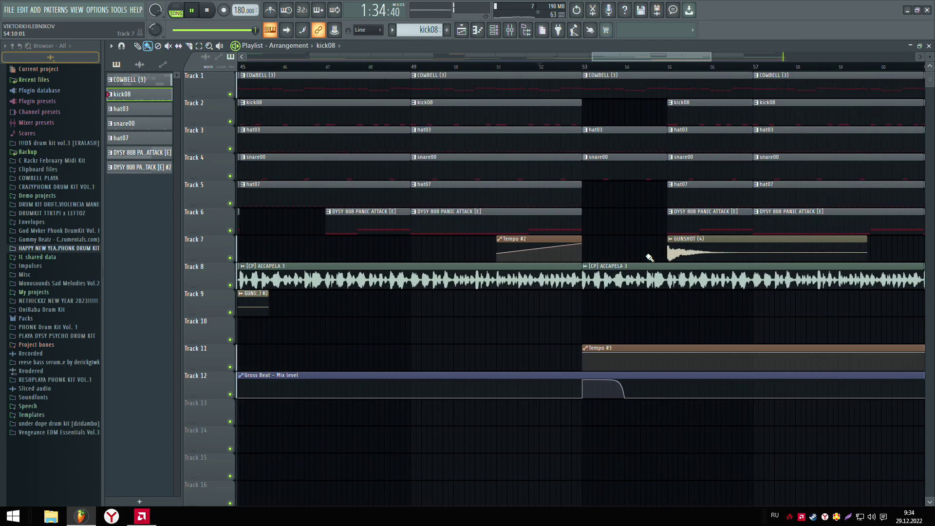
click(561, 67)
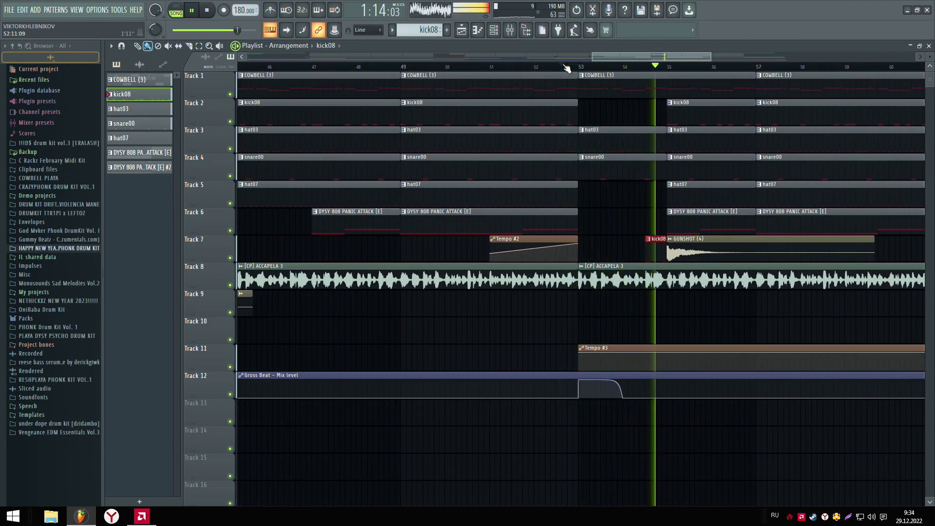
scroll(566, 67, down, 6)
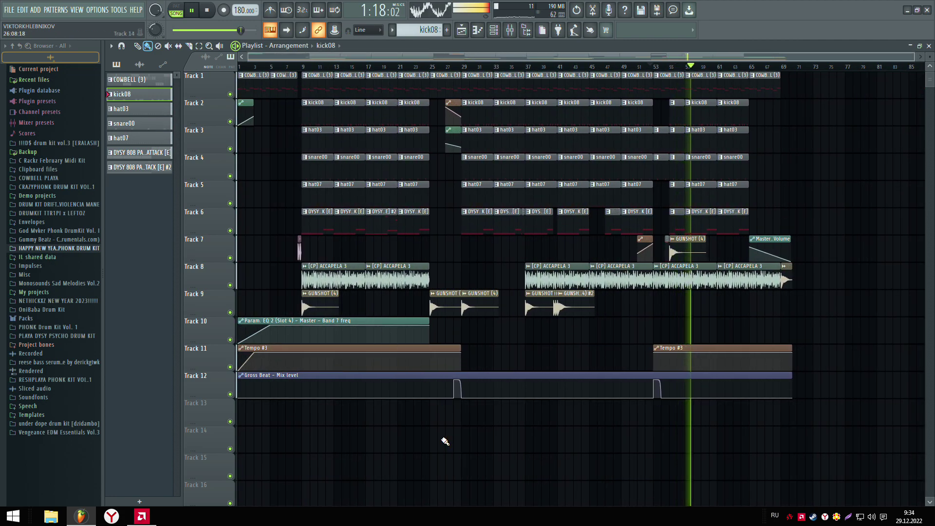
Load ValhallaVintageVerb into slot 6 of the Master mixer track and set its mix to 75.6 %.
click(510, 30)
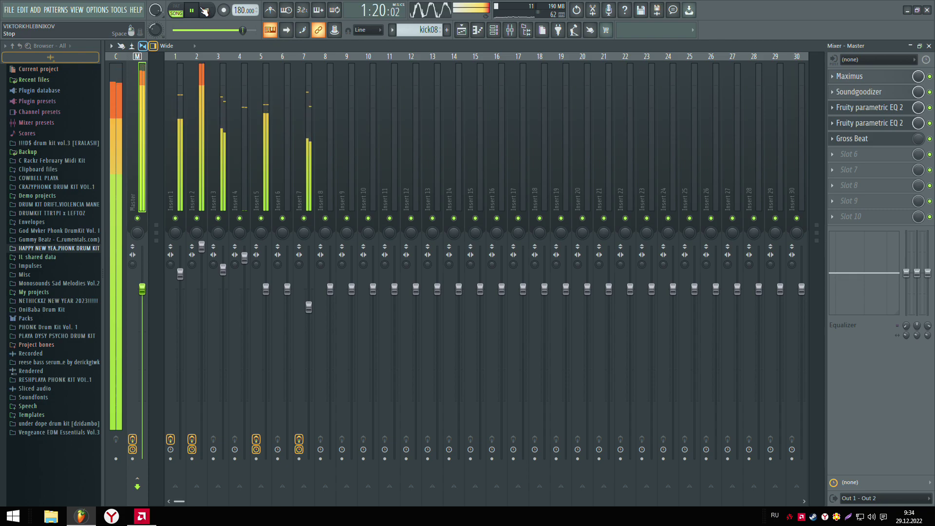
click(850, 154)
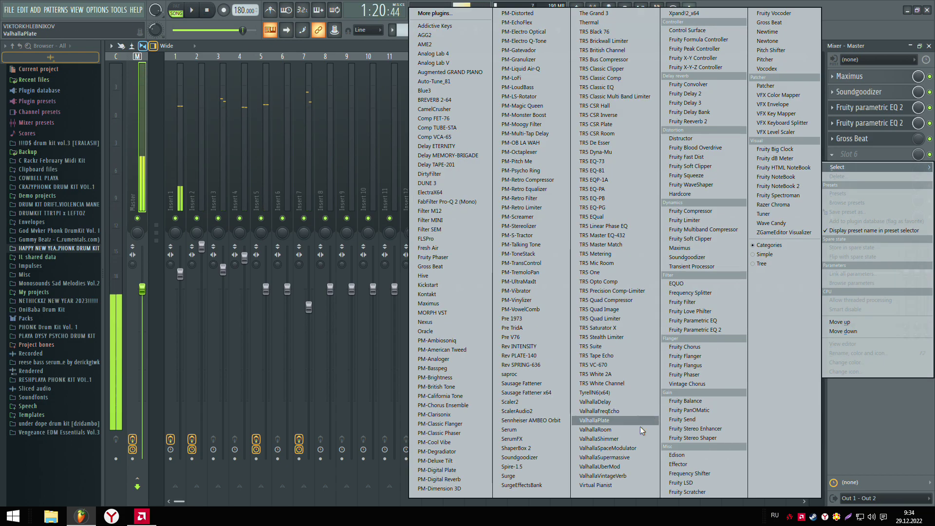
click(624, 471)
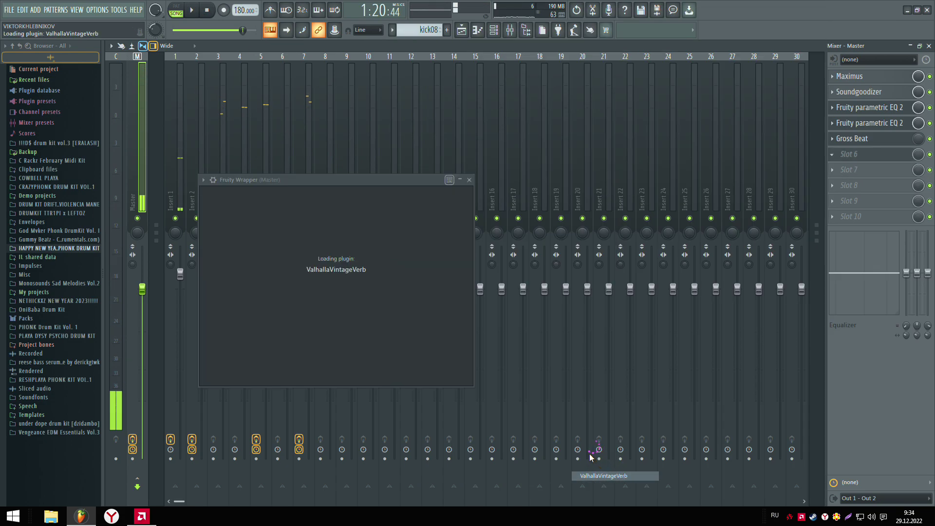
drag(230, 258, 234, 294)
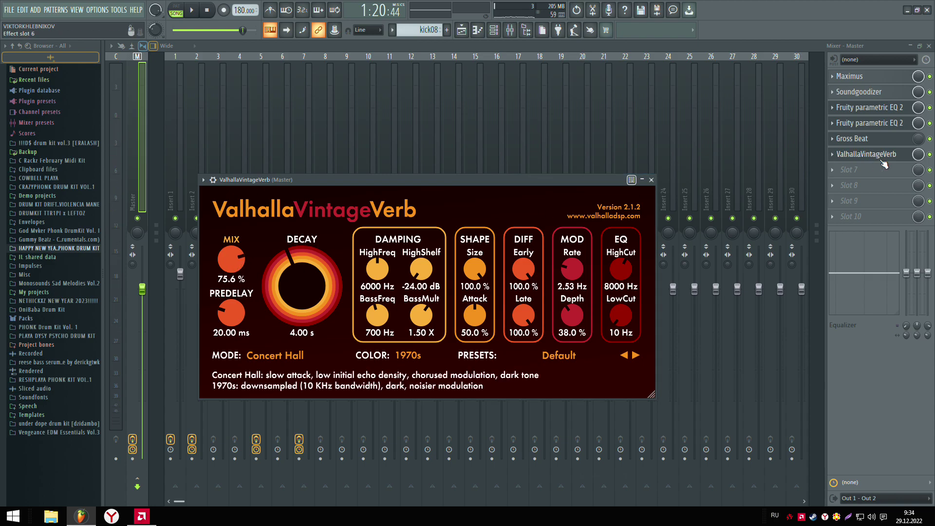
Create a mix-level automation clip for ValhallaVintageVerb on track 13, curving from full to zero by bar 9 and staying at zero.
right_click(918, 153)
click(881, 230)
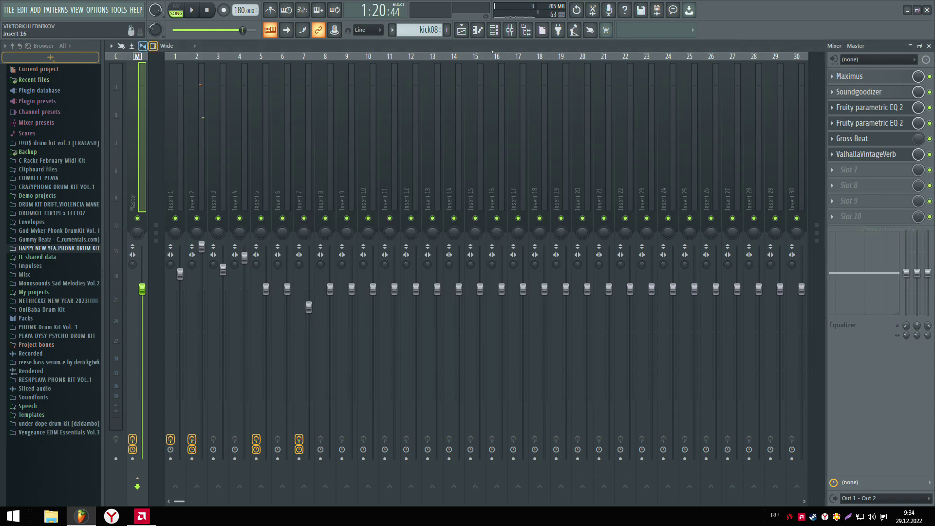
click(465, 33)
drag(300, 425, 305, 432)
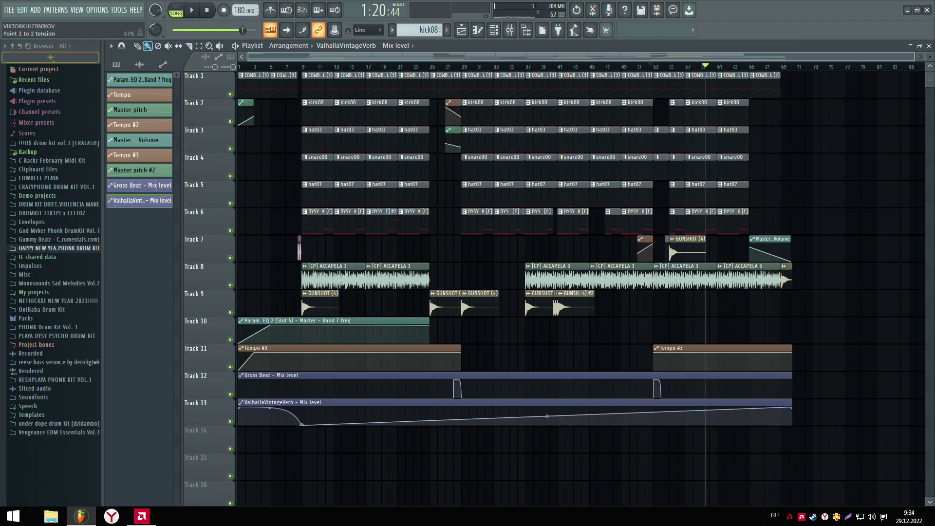
drag(792, 408, 795, 435)
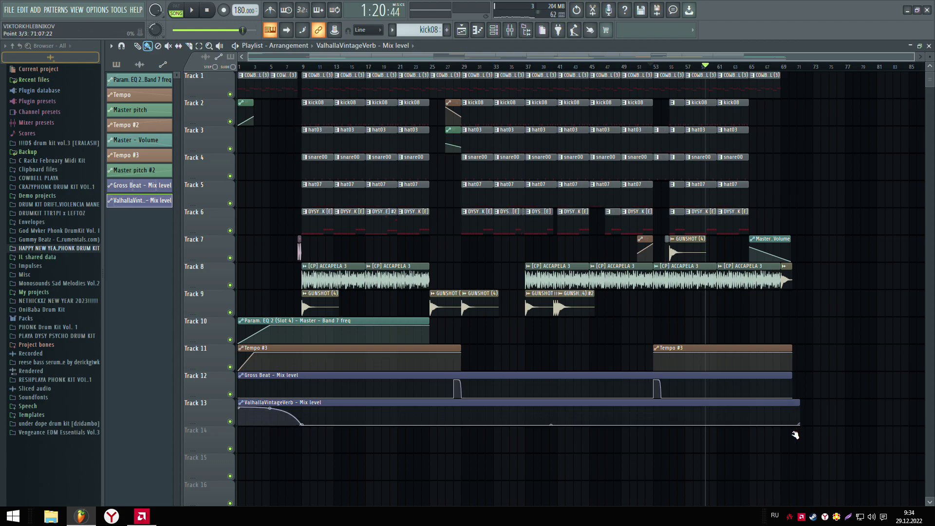
Play the whole arrangement from bar 1 to check it, then stop playback.
drag(245, 68, 218, 78)
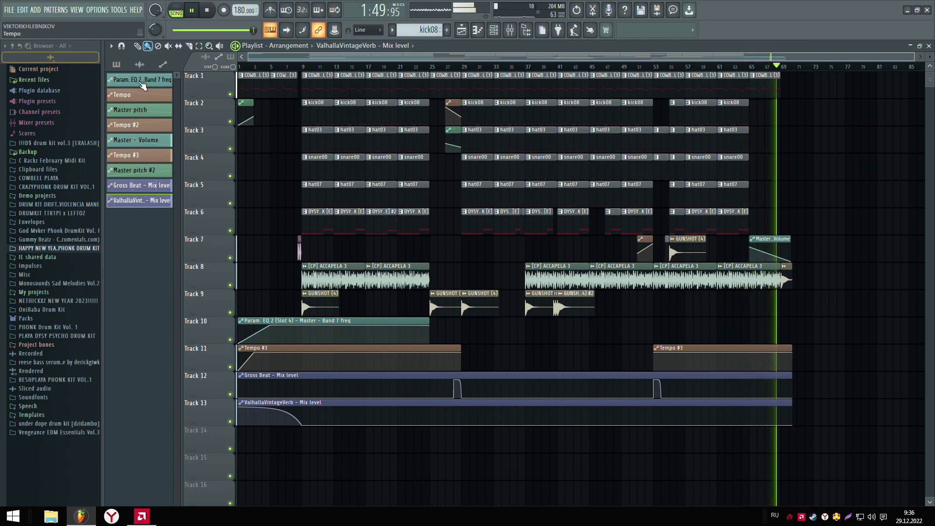
click(193, 11)
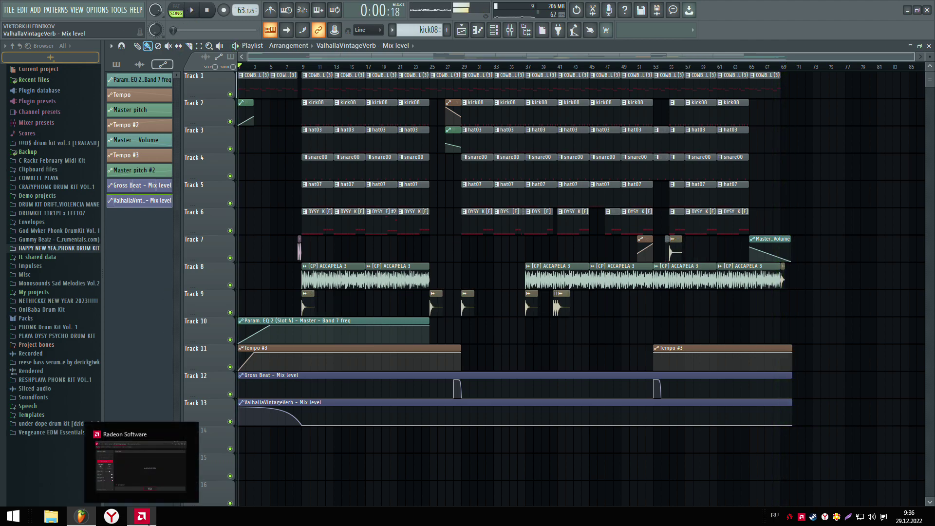